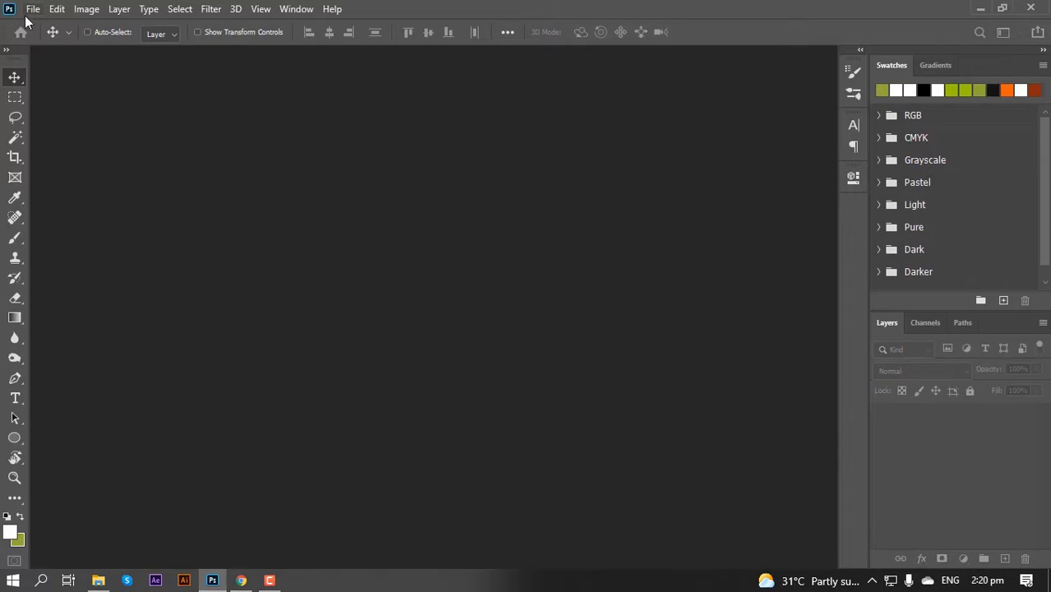
- Create a document named Social Media Design Ad, 1000 × 1000 pixels at 300 pixels/inch
left_click(33, 9)
left_click(56, 28)
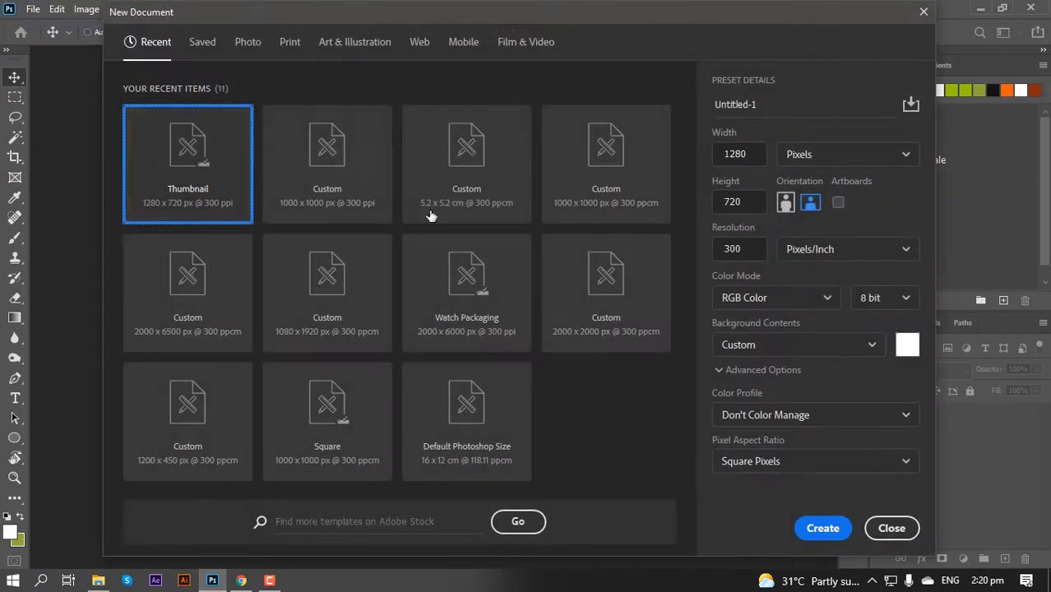
left_click(784, 102)
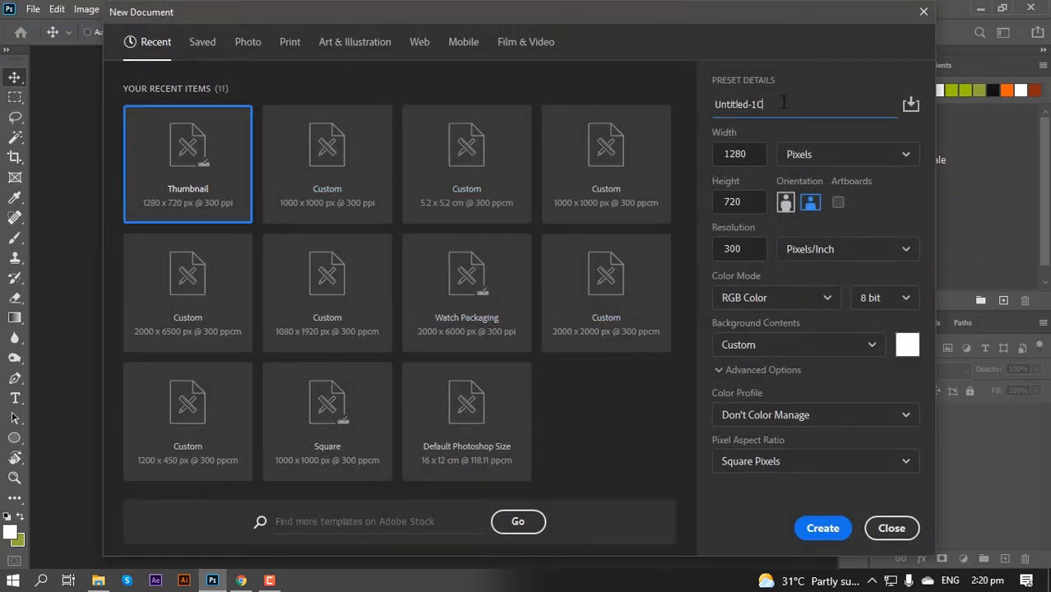
key("ctrl+a")
type("c")
key("Tab")
type("10000")
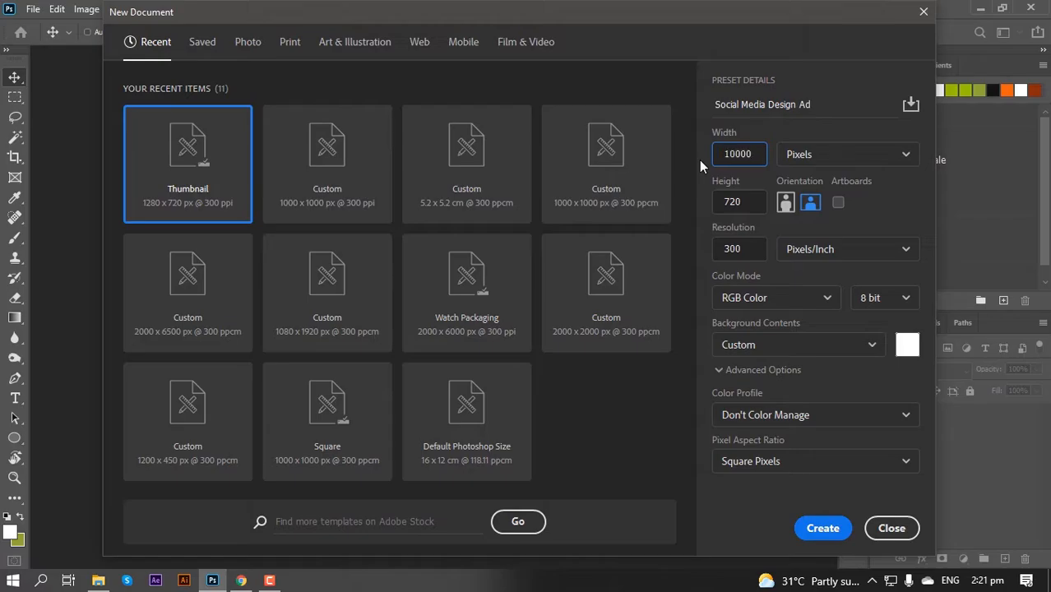
key("BackSpace")
left_click_drag(743, 201, 701, 201)
type("1000")
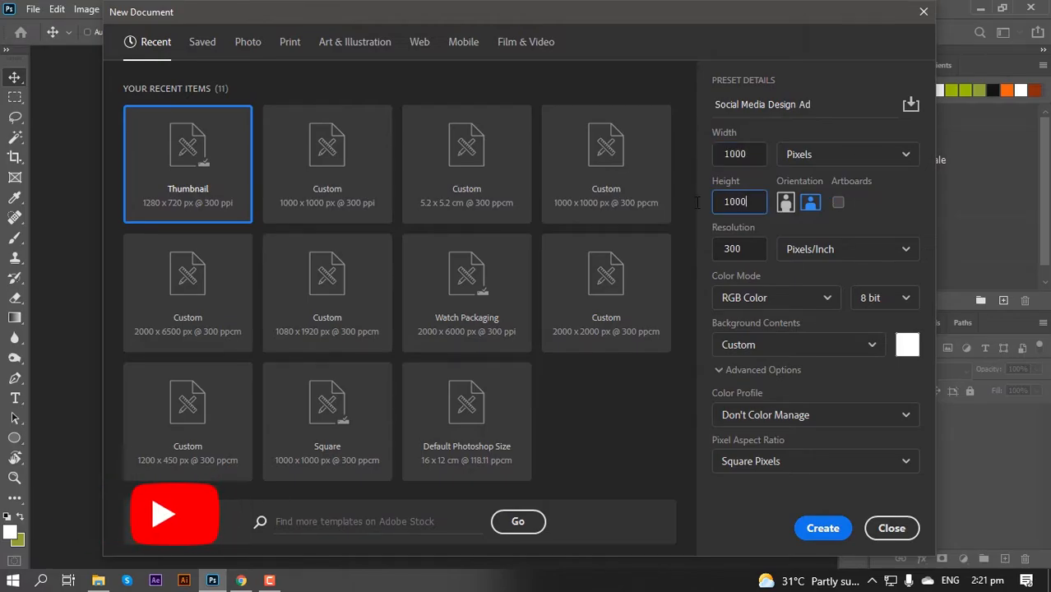
key("Tab")
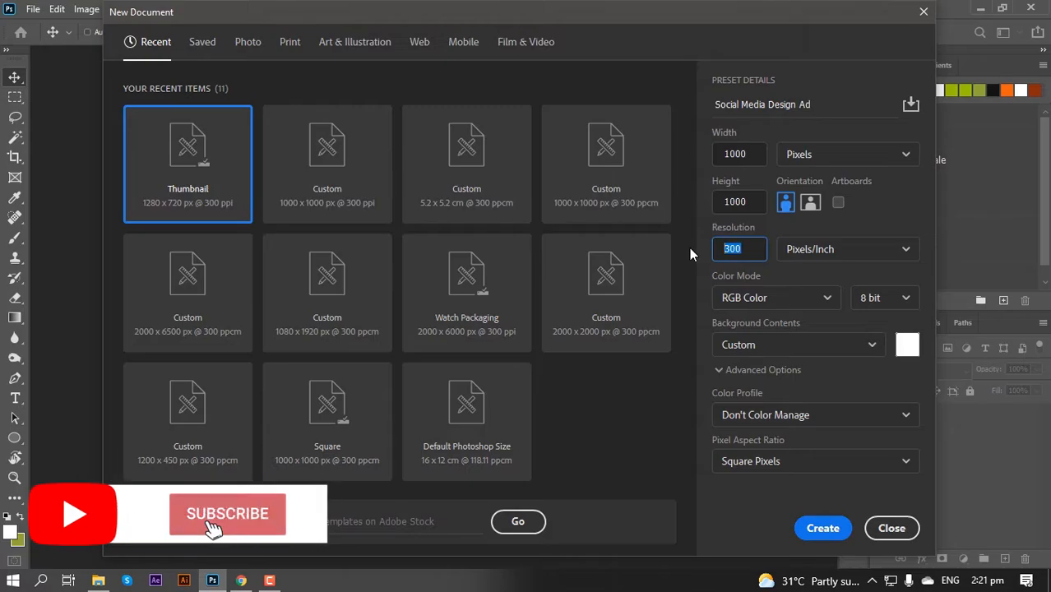
left_click(824, 529)
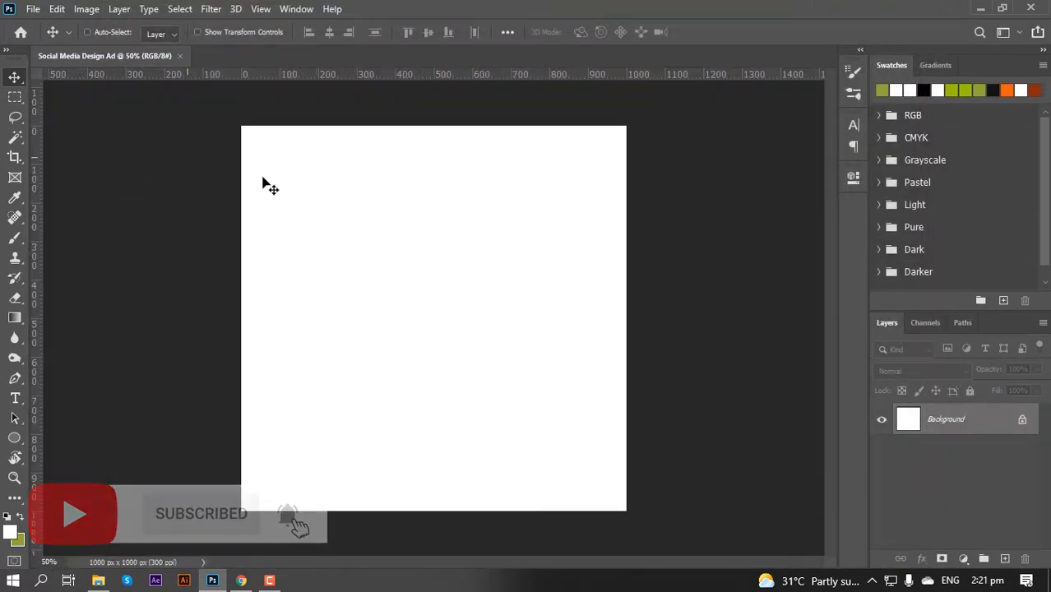
- Add a vertical and a horizontal guide crossing at the canvas centre, both at 500 px
right_click(347, 197)
left_click(365, 204)
left_click_drag(29, 105, 435, 150)
left_click_drag(379, 81, 327, 318)
- Add a vertical margin guide 50 px in from the canvas's left edge
scroll(228, 82, "up", 3)
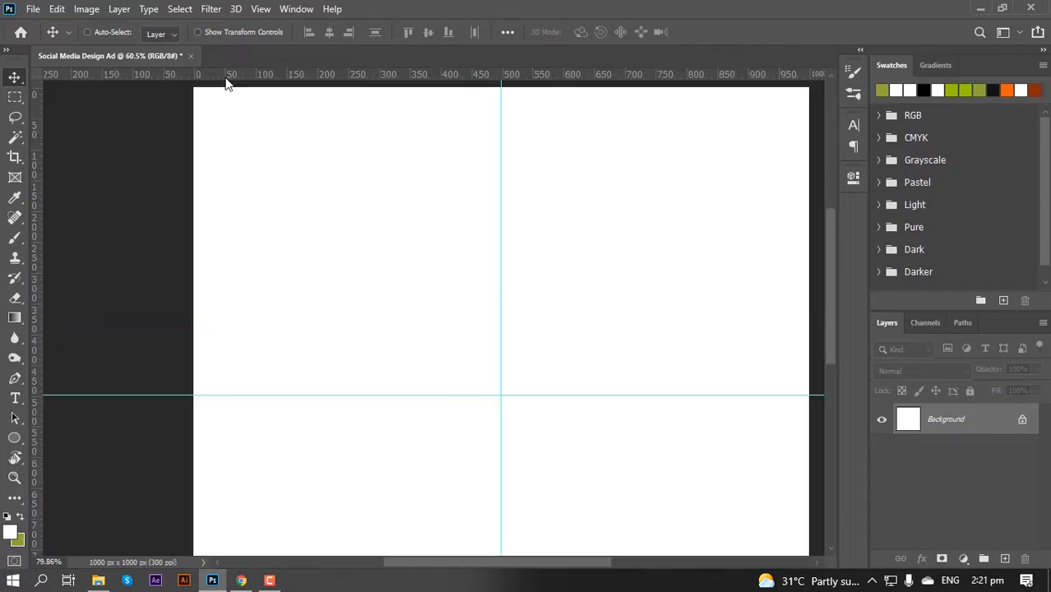
left_click_drag(42, 94, 223, 121)
scroll(223, 99, "up", 4)
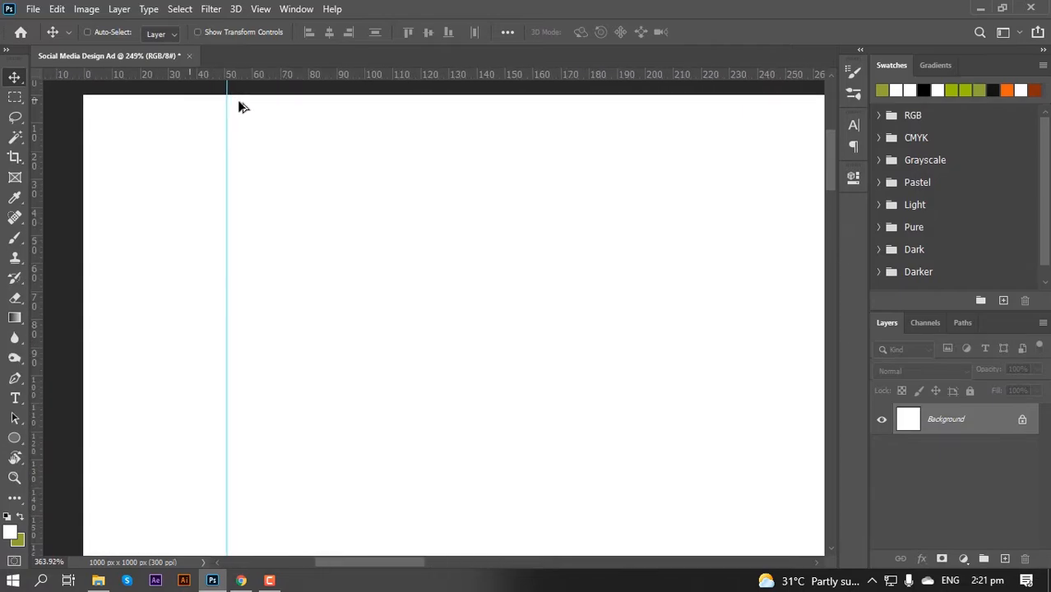
- Add a vertical margin guide near the canvas's right edge and fine-tune it to 950 px
scroll(238, 100, "down", 3)
scroll(507, 187, "up", 2)
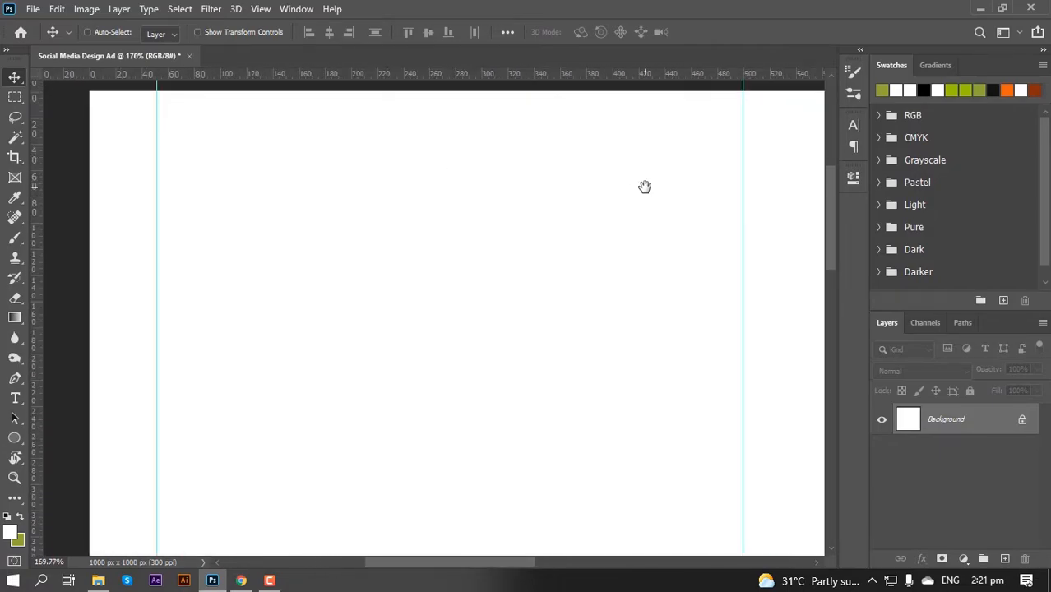
left_click_drag(646, 187, 239, 244)
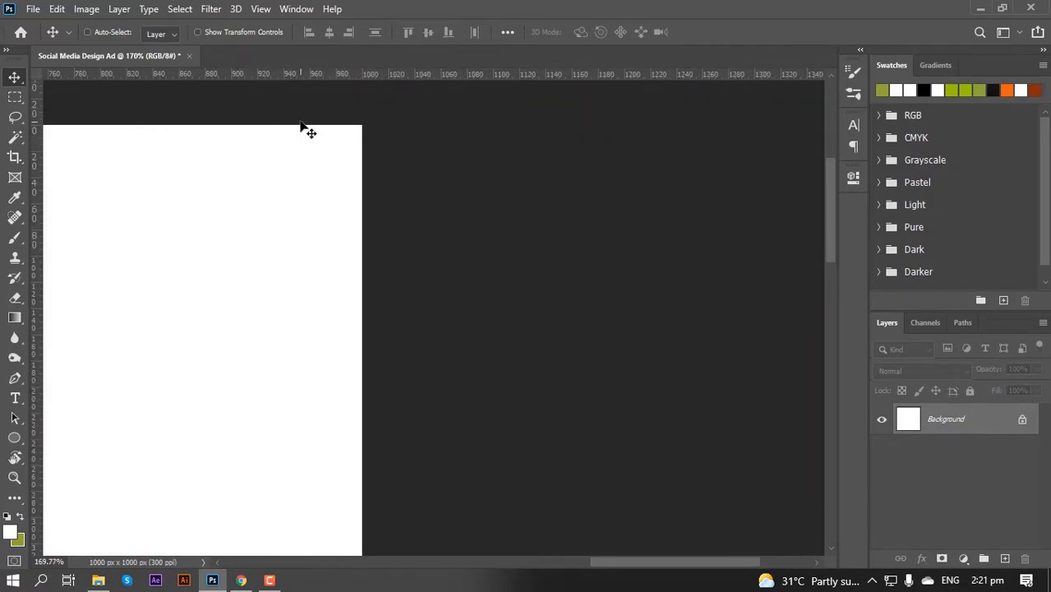
left_click_drag(41, 96, 301, 163)
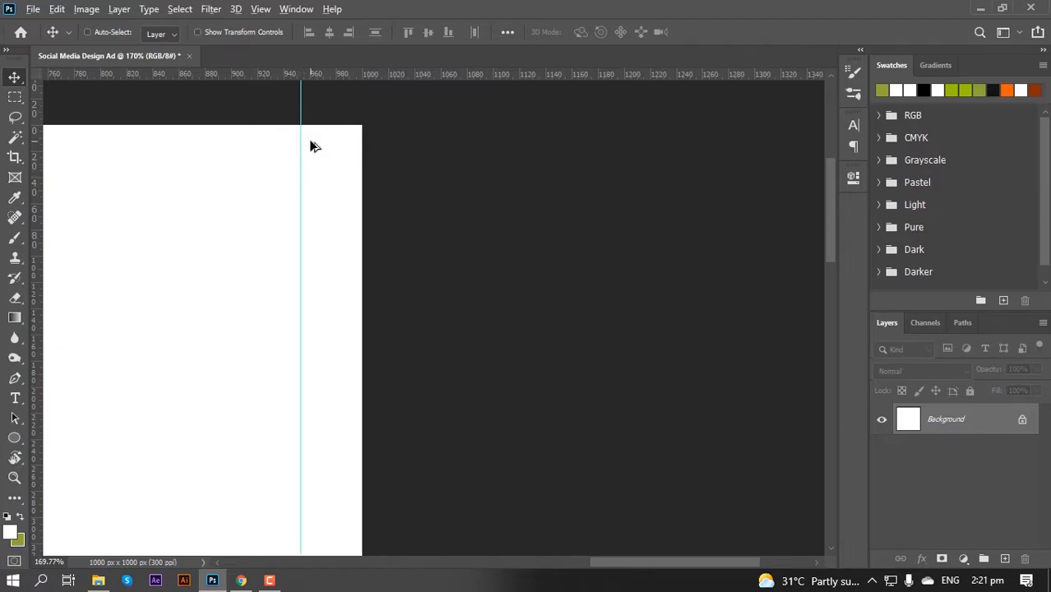
scroll(310, 146, "up", 3)
left_click_drag(288, 104, 289, 105)
scroll(311, 158, "down", 2)
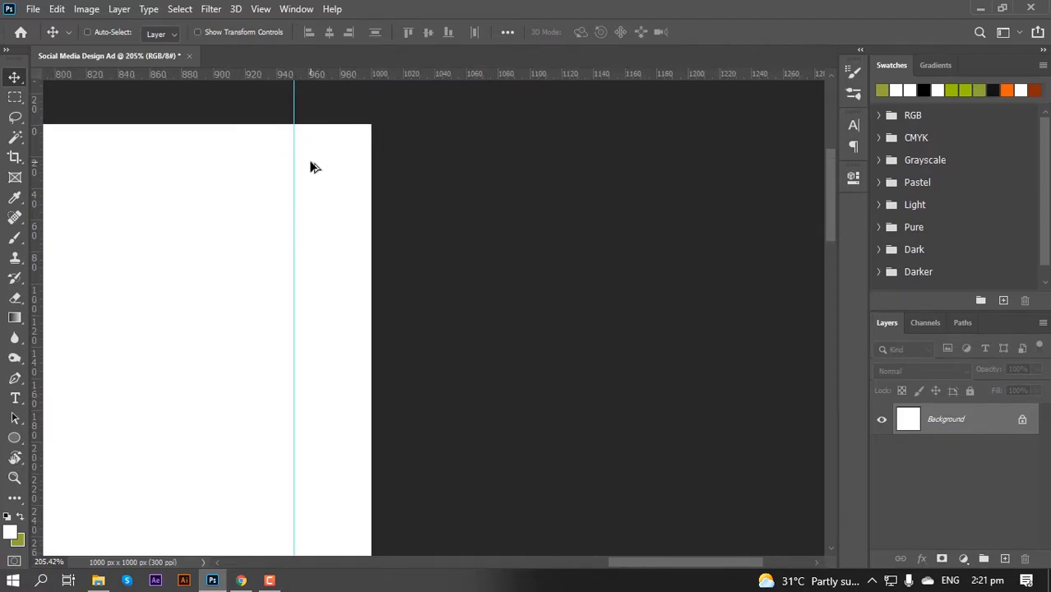
- Add a horizontal margin guide at 950 px, near the canvas's bottom edge
scroll(311, 167, "down", 2)
left_click_drag(264, 209, 403, 169)
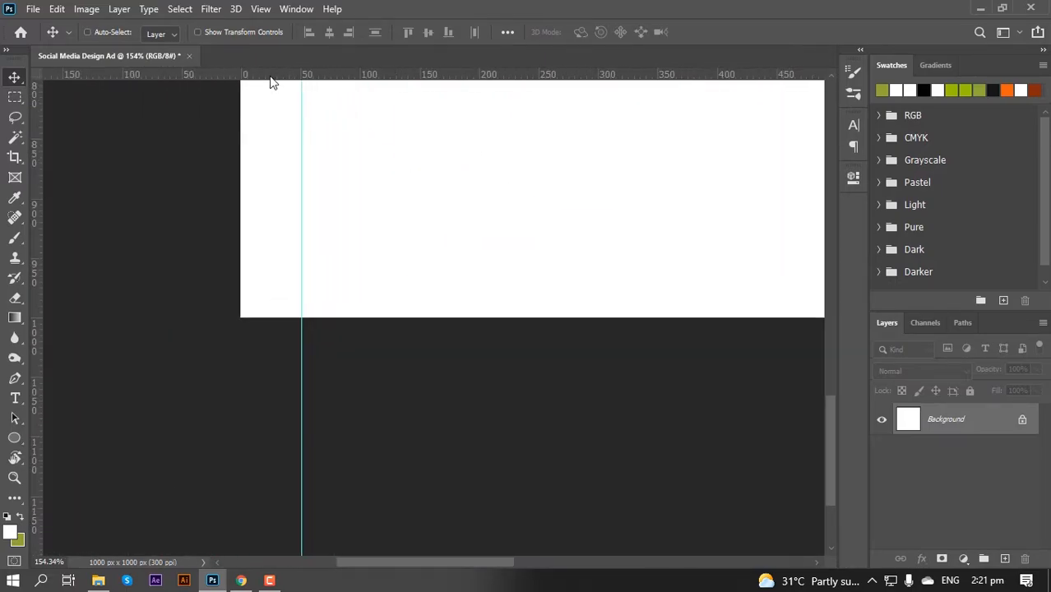
left_click_drag(271, 82, 246, 259)
right_click(436, 186)
left_click(457, 197)
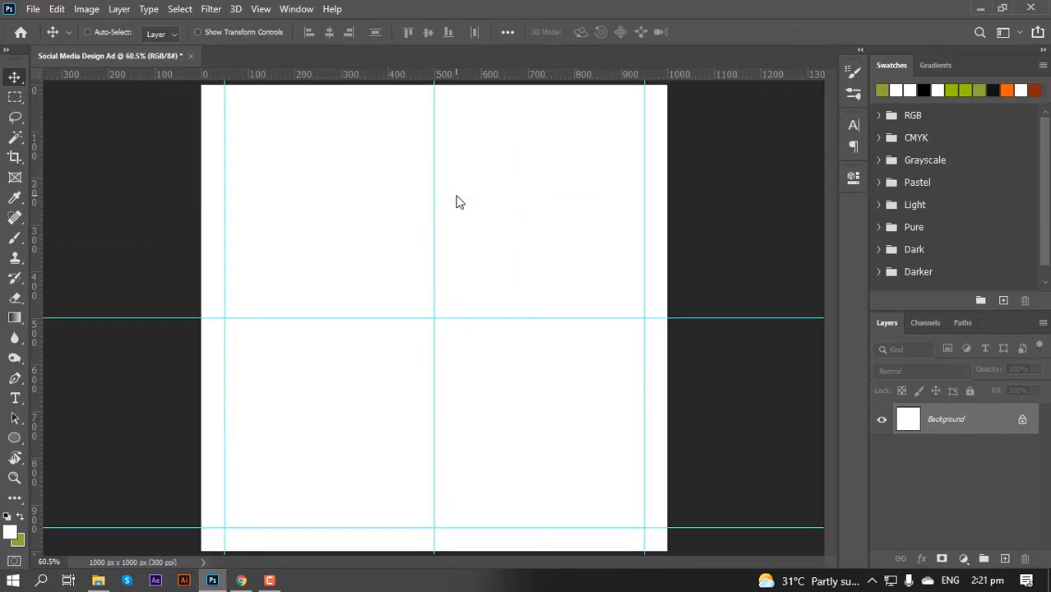
- Set the Pen tool to Shape mode with a black fill and no stroke
left_click(14, 380)
left_click(131, 32)
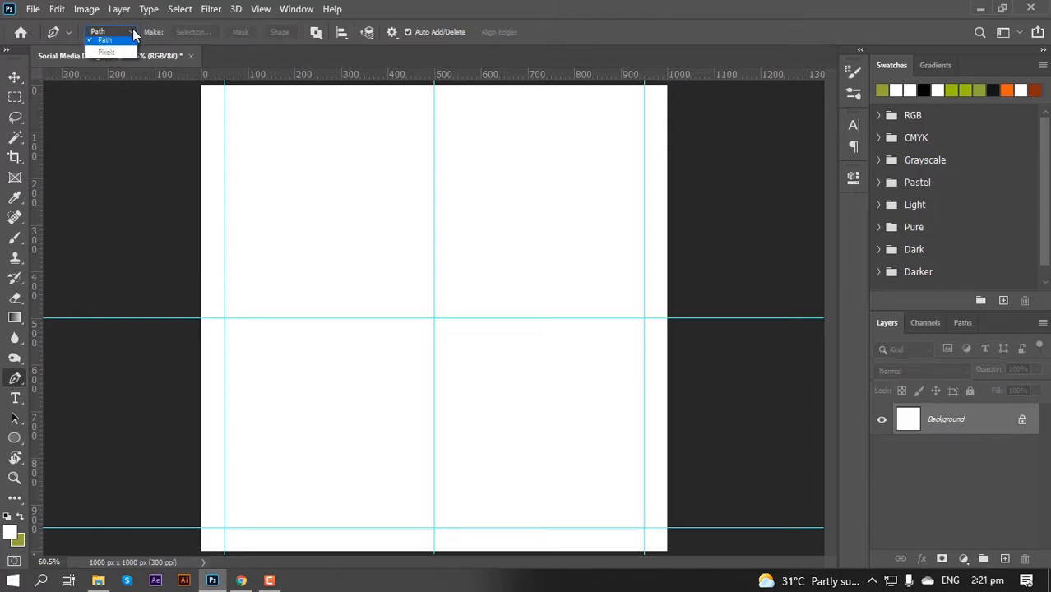
left_click(123, 46)
left_click(224, 32)
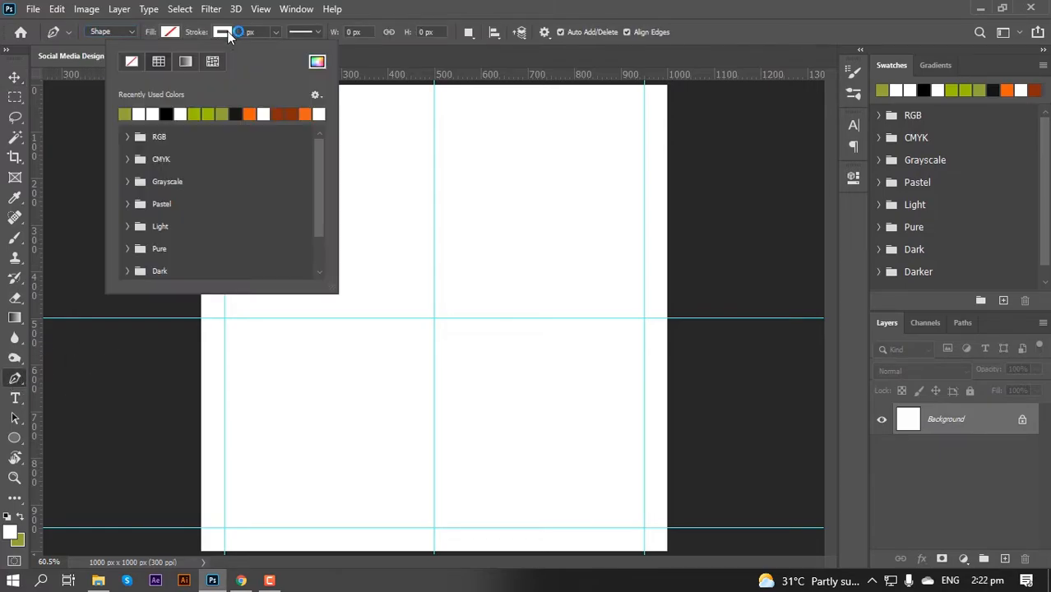
left_click(174, 33)
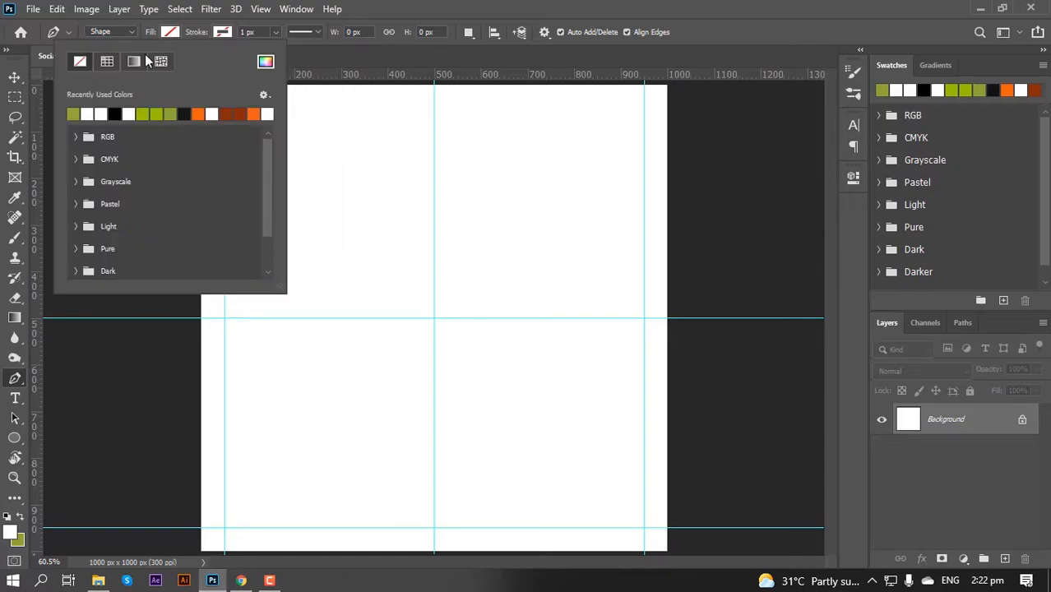
left_click(114, 113)
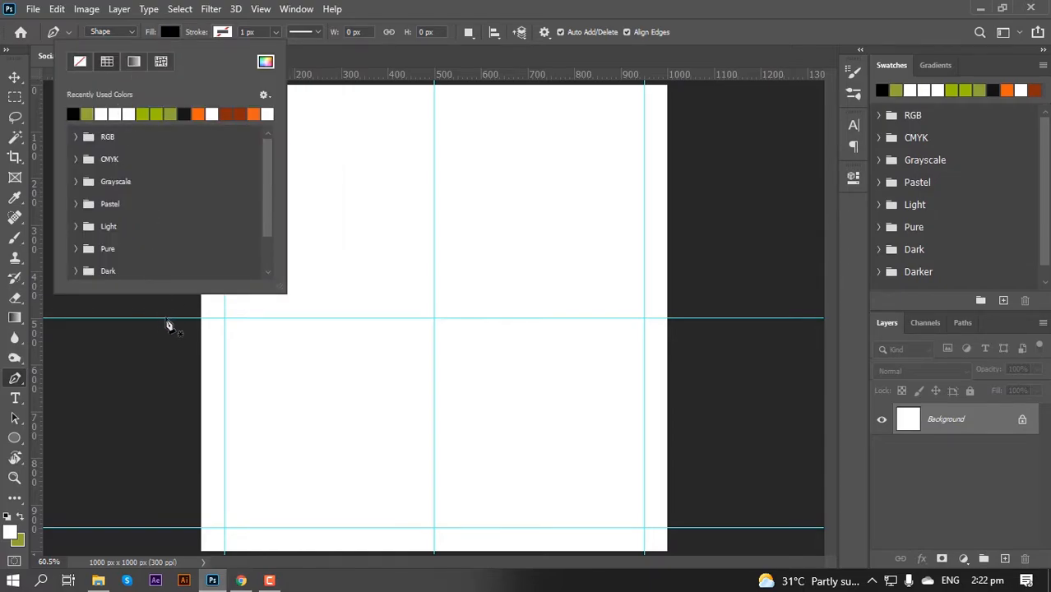
- Draw a straight path along the horizontal centre guide past both canvas edges, and add an anchor point at the guide intersection
left_click(165, 318)
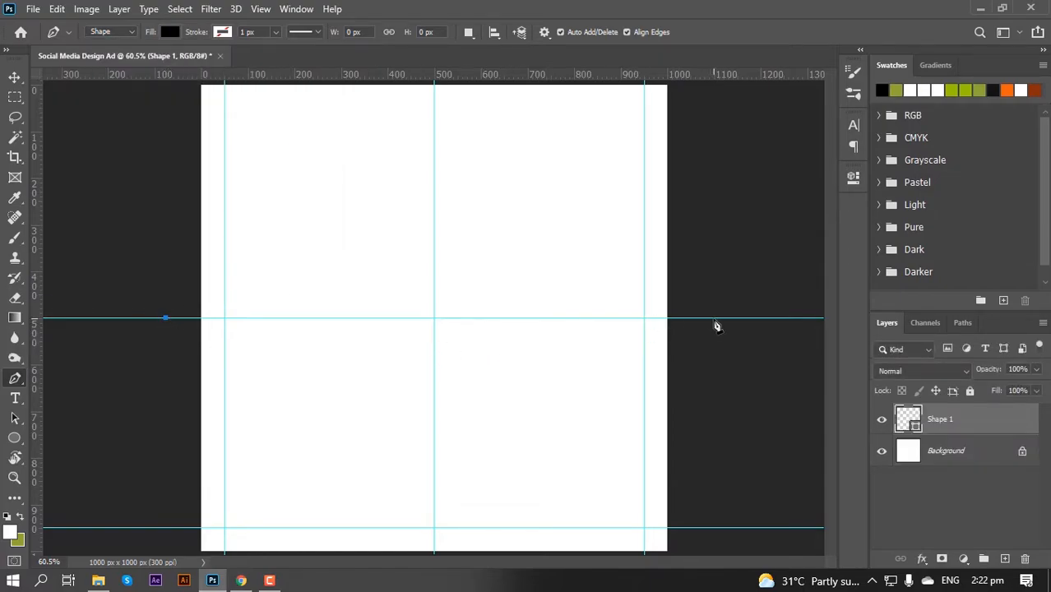
left_click(714, 319)
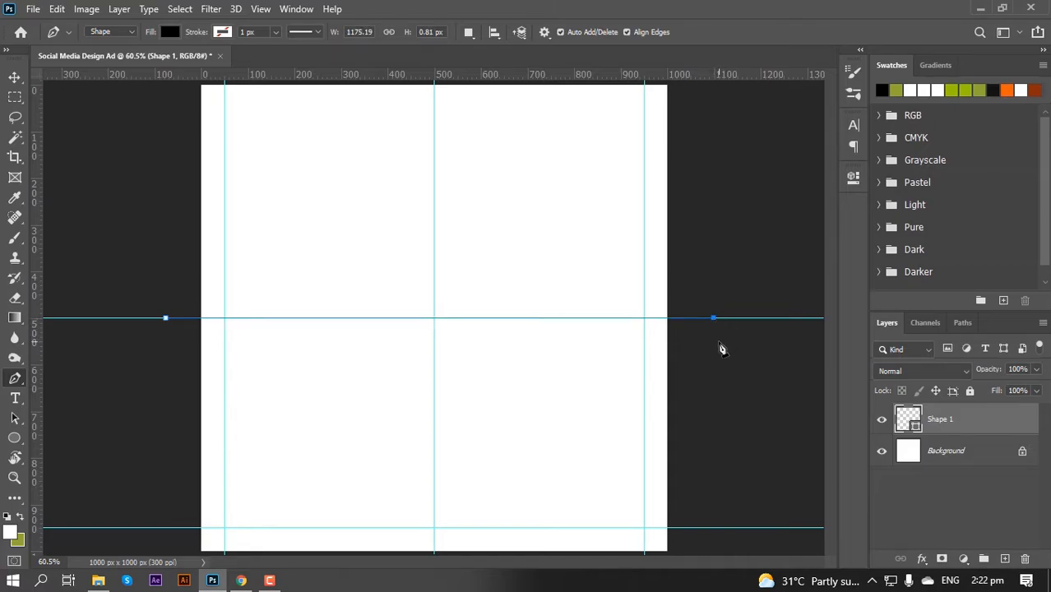
key("ctrl+semicolon")
left_click(426, 318)
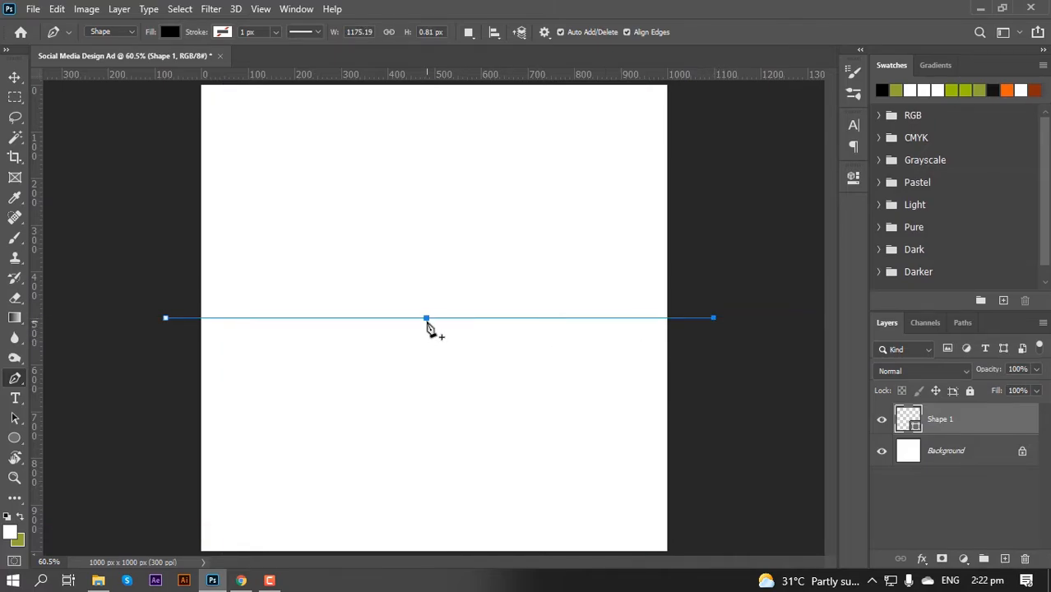
key("ctrl+semicolon")
left_click_drag(426, 319, 433, 318)
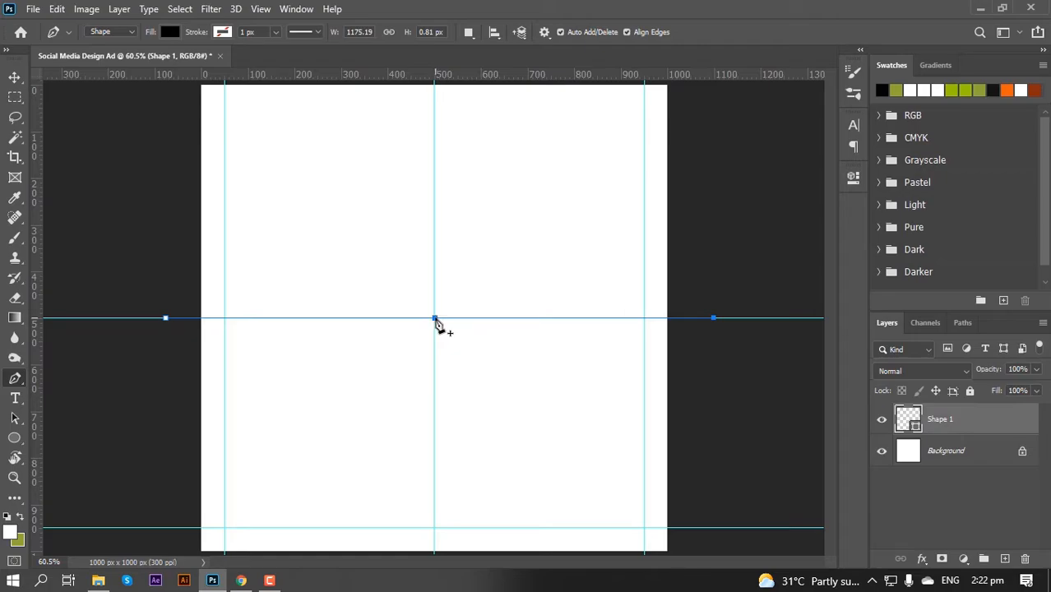
- Hide the guides and bend the path into an S-shaped wave by tilting the centre anchor's handle and lowering the left end point
left_click(435, 319)
key("ctrl+semicolon")
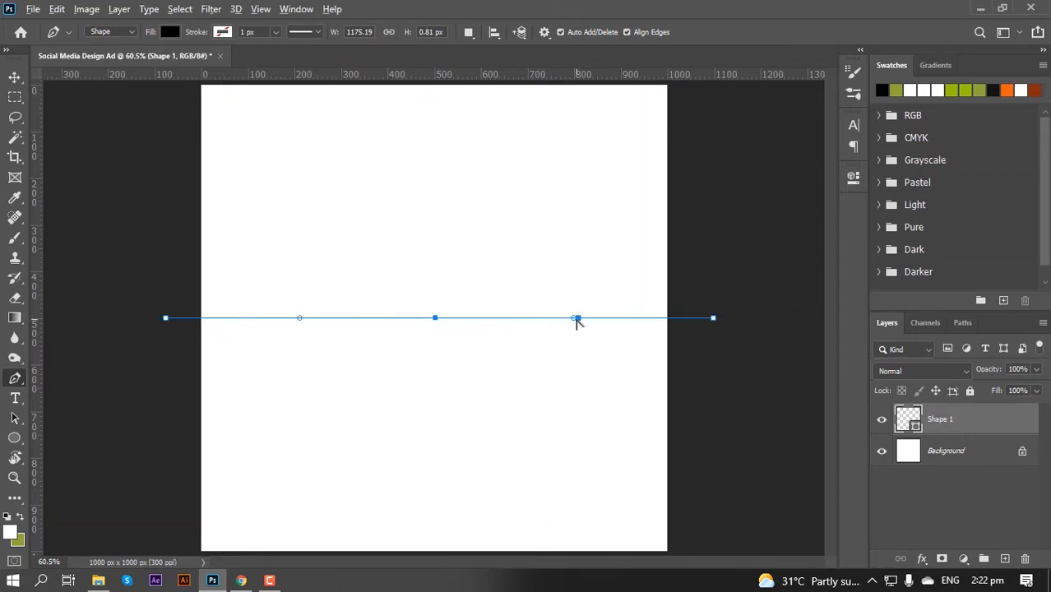
left_click_drag(575, 320, 601, 260)
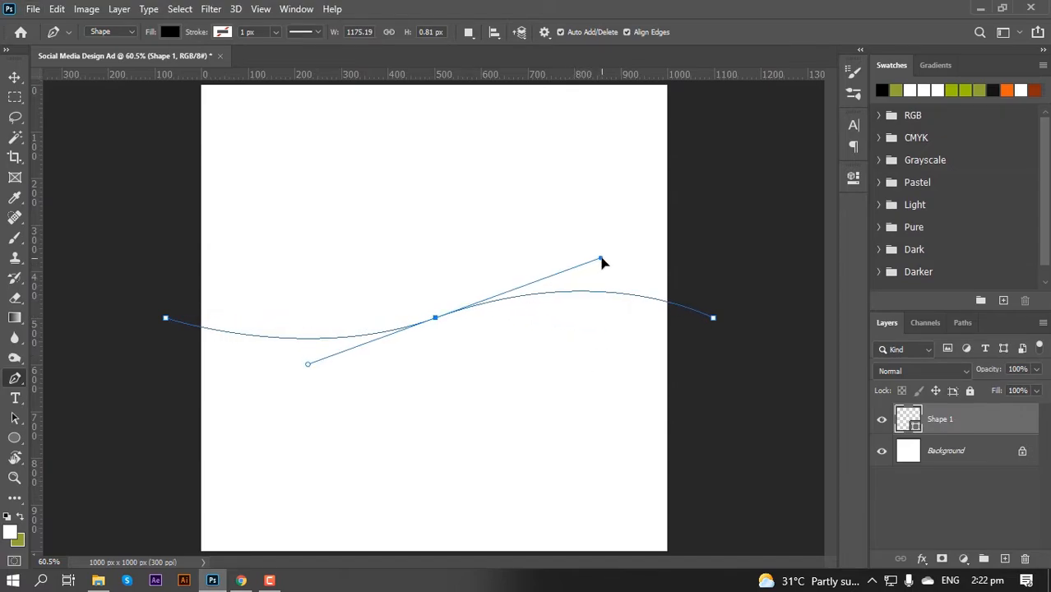
left_click_drag(167, 319, 168, 358)
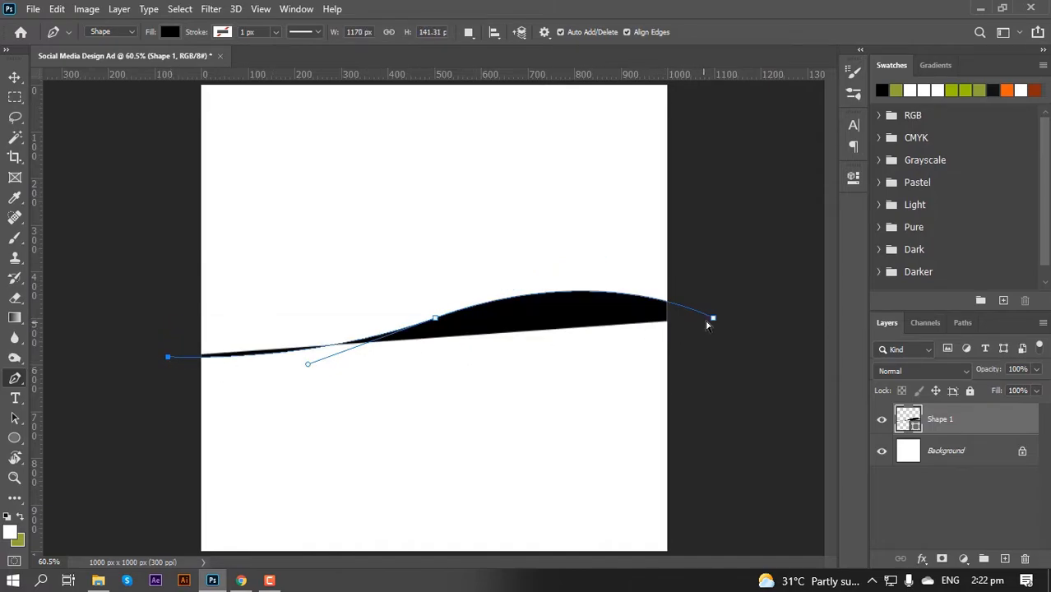
- Continue the path from its right end around above the canvas and close it, filling the area above the wave
left_click_drag(712, 319, 650, 107)
key("ctrl+minus")
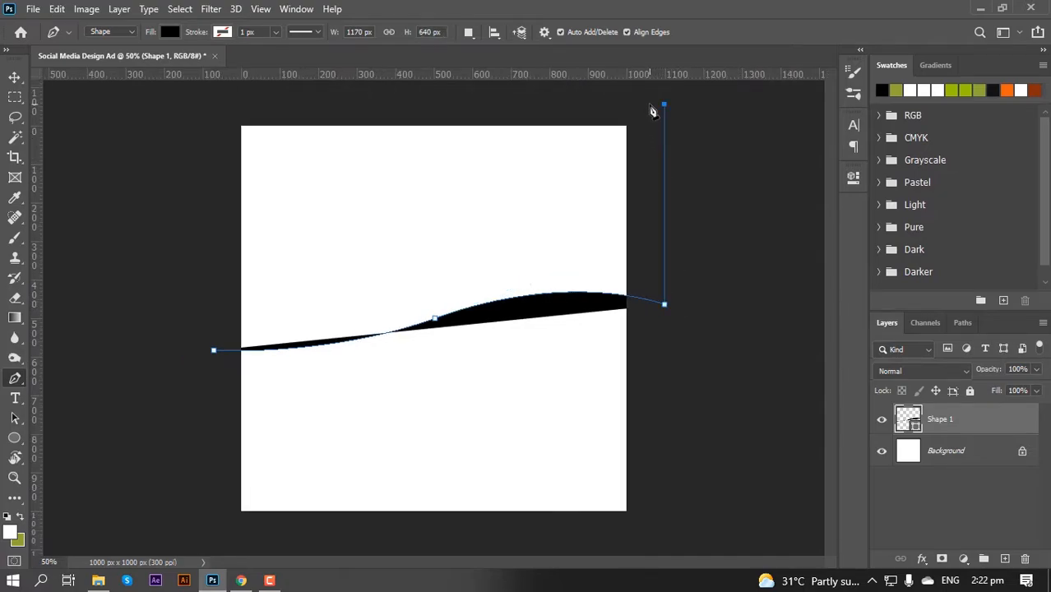
left_click(664, 104)
left_click(220, 105)
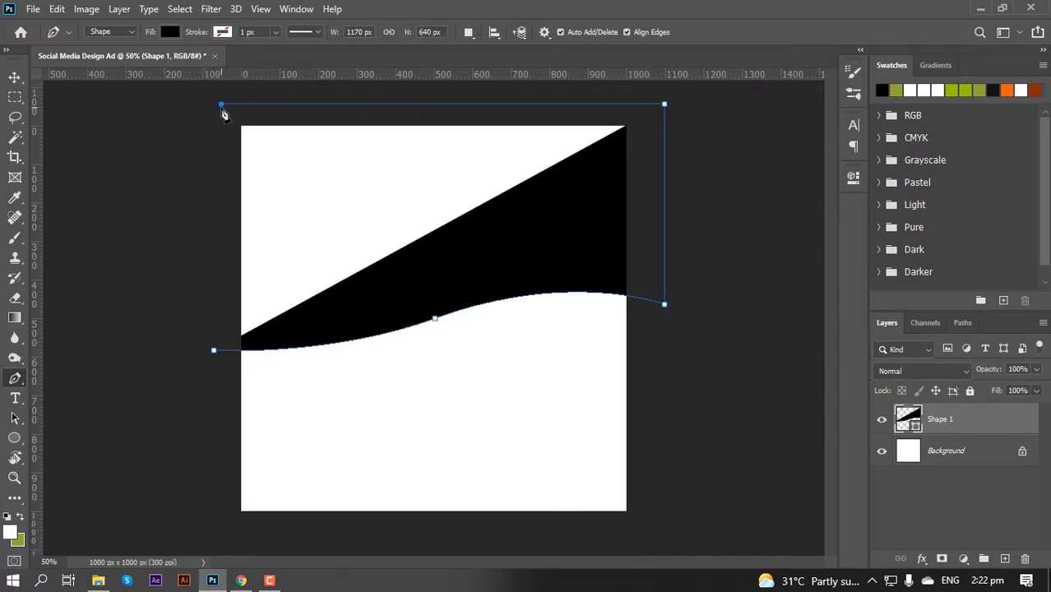
left_click(213, 351)
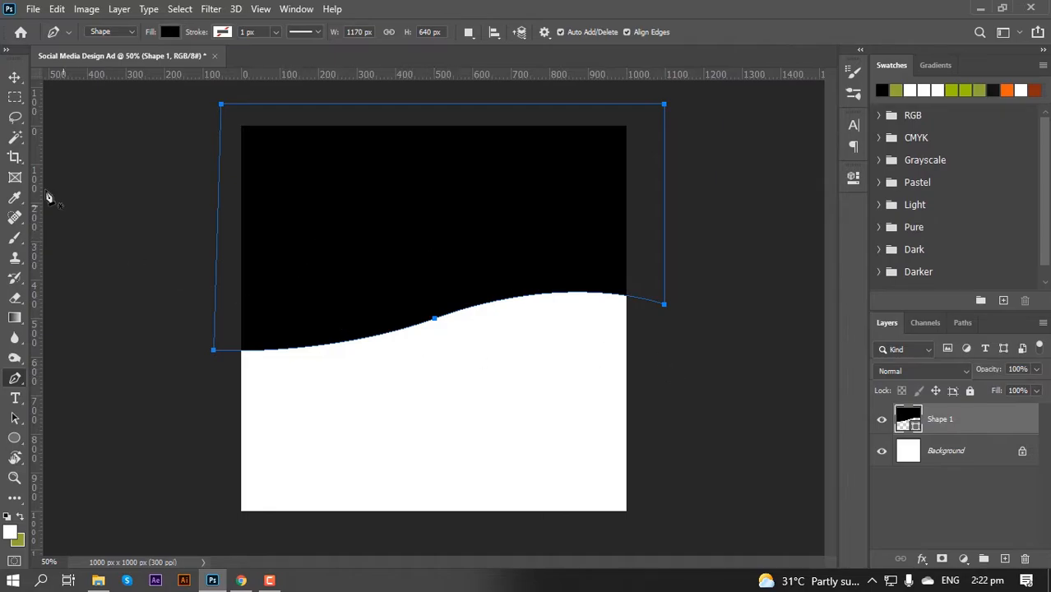
- Move the black wave shape down until its upper edge sits just above the canvas's top edge
key("v")
left_click_drag(474, 294, 473, 316)
key("Up")
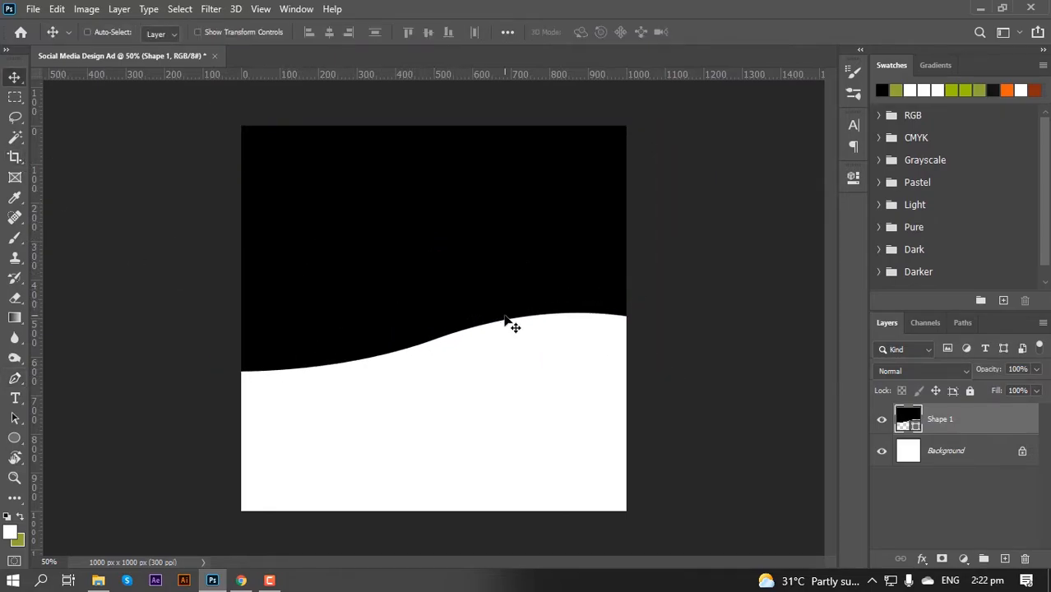
key("Down")
key("Down")
key("Up")
key("Up")
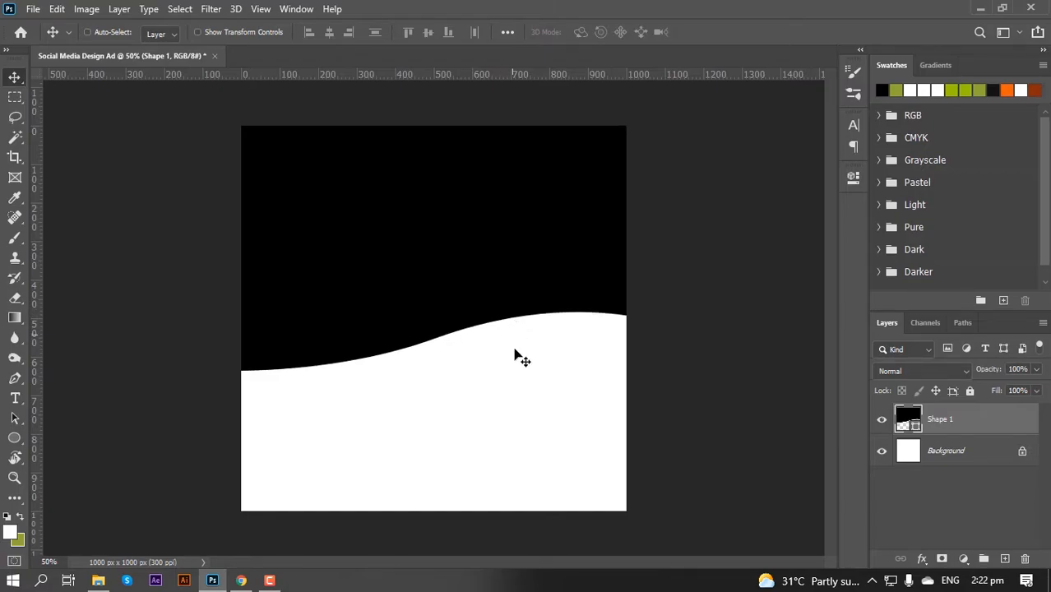
- Open the color palette image AdobeColor-Carrot isolated on white.jpeg
key("ctrl")
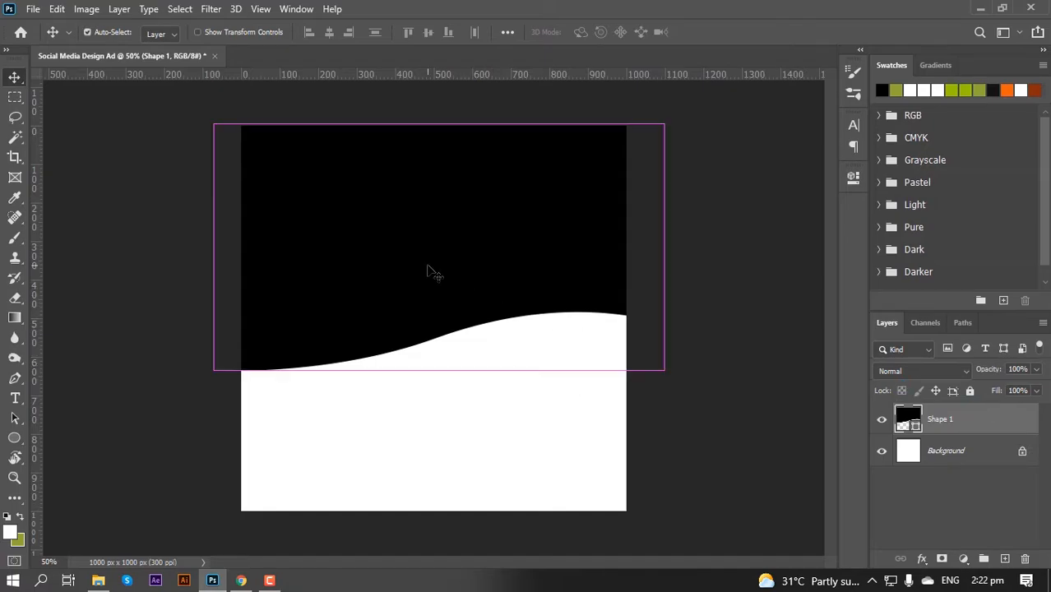
key("ctrl+o")
left_click(225, 219)
double_click(224, 218)
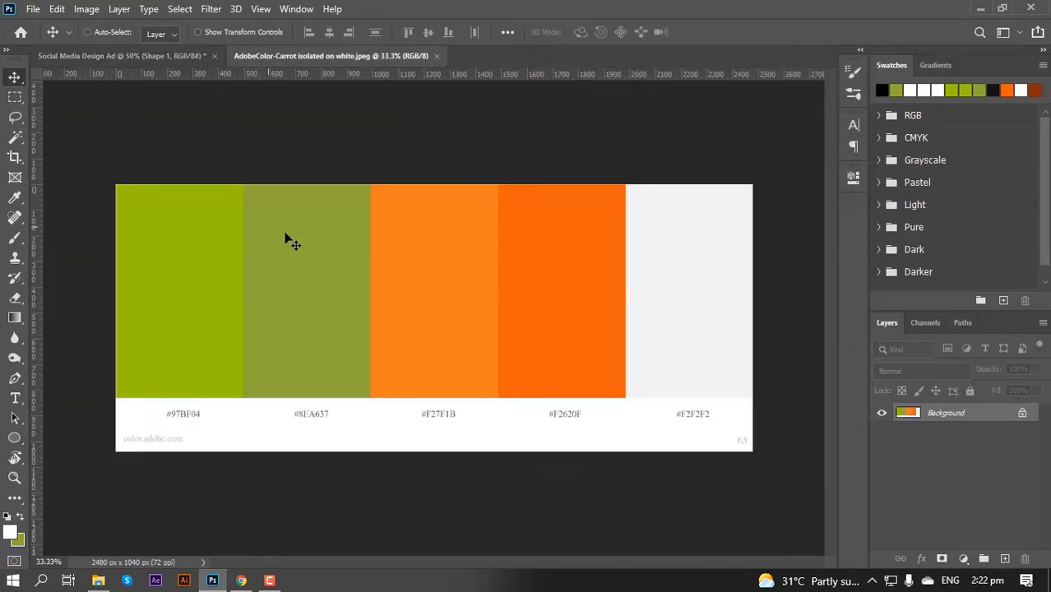
left_click_drag(182, 46, 394, 210)
key("ctrl+z")
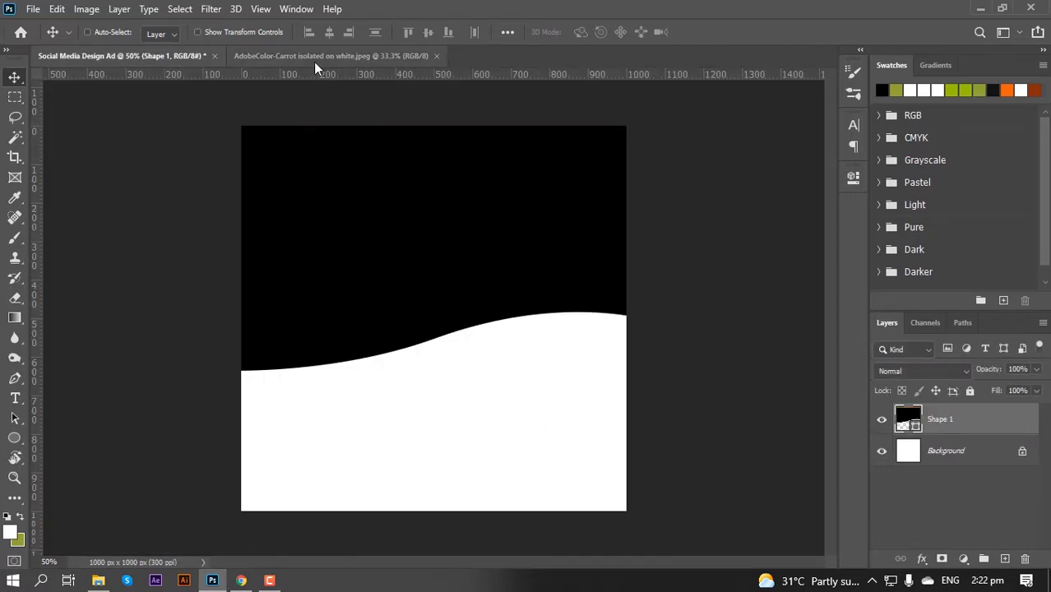
key("ctrl+Tab")
- Set the background color by sampling the deep orange swatch labelled #F2620F in the palette image
left_click(18, 541)
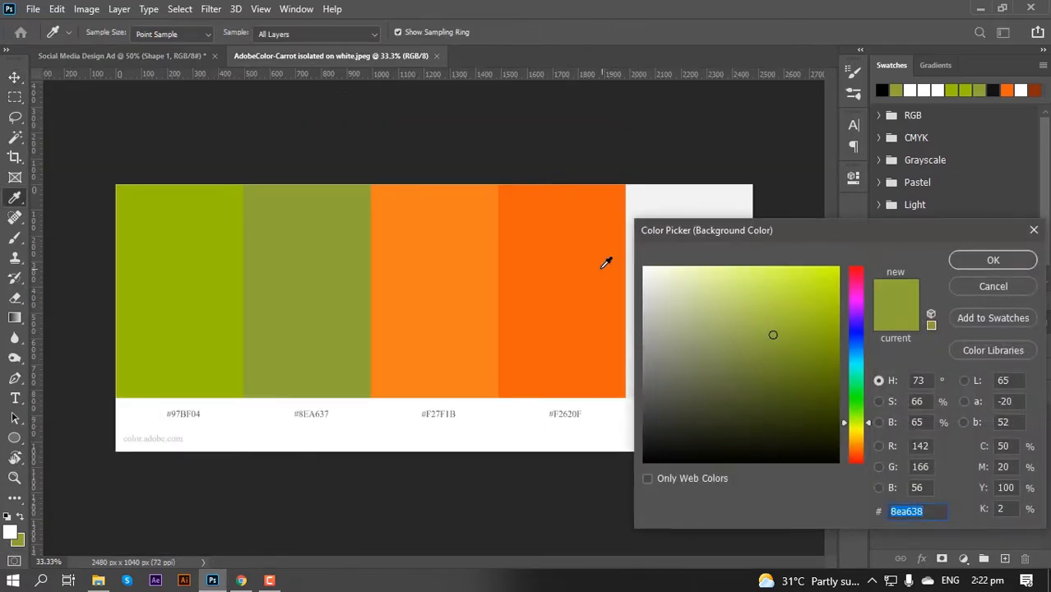
left_click(594, 244)
key("Return")
key("v")
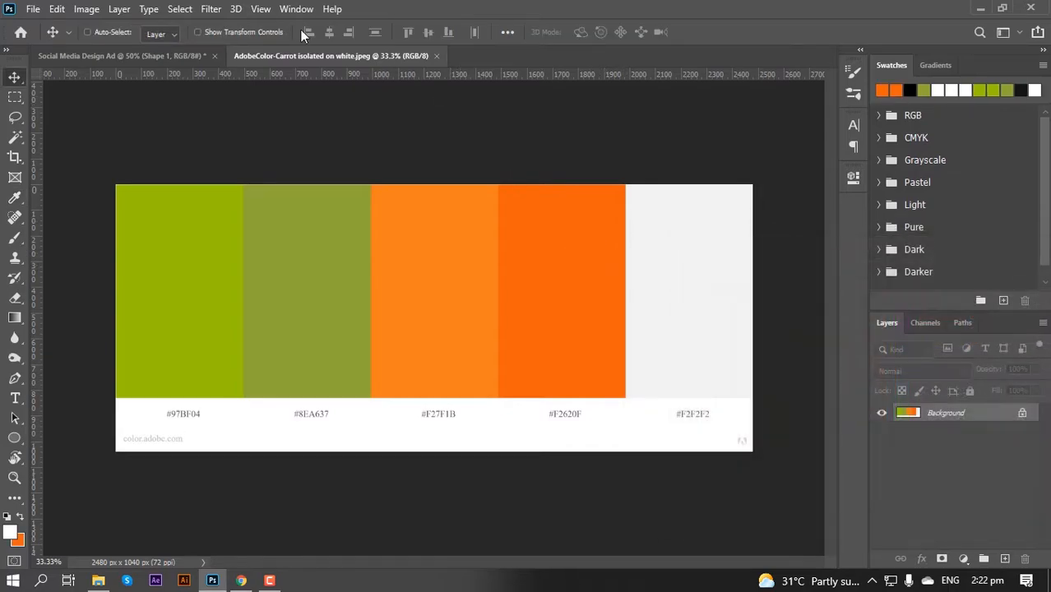
- Recolor the wave shape in the social media ad with the sampled deep orange #f3620f
key("ctrl+Tab")
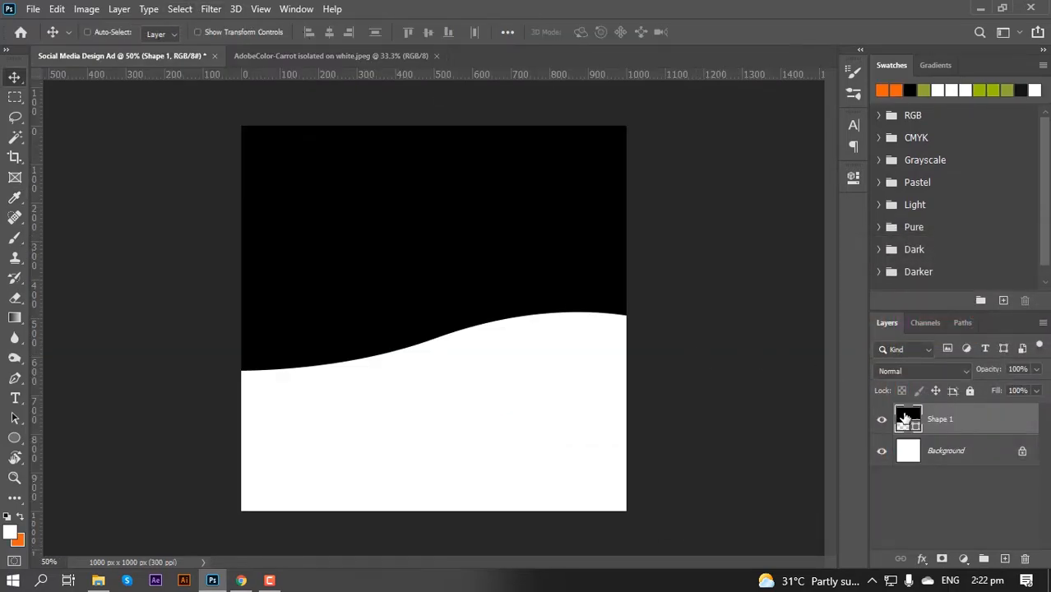
double_click(906, 420)
left_click(25, 536)
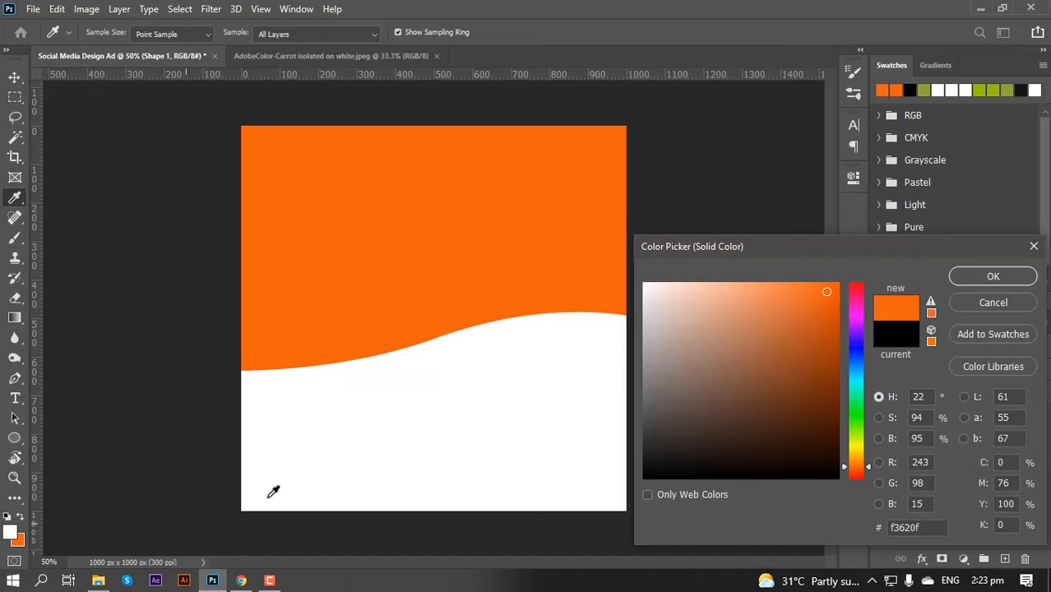
left_click(977, 276)
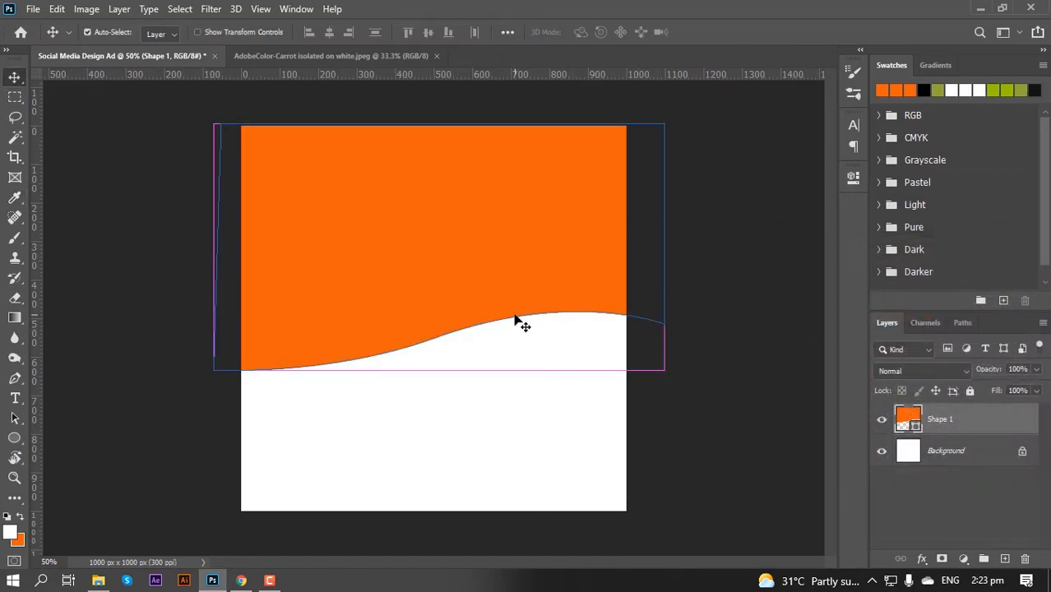
- Show the guides and replace the horizontal center guide with one about 50 px below the canvas's top edge
key("ctrl+semicolon")
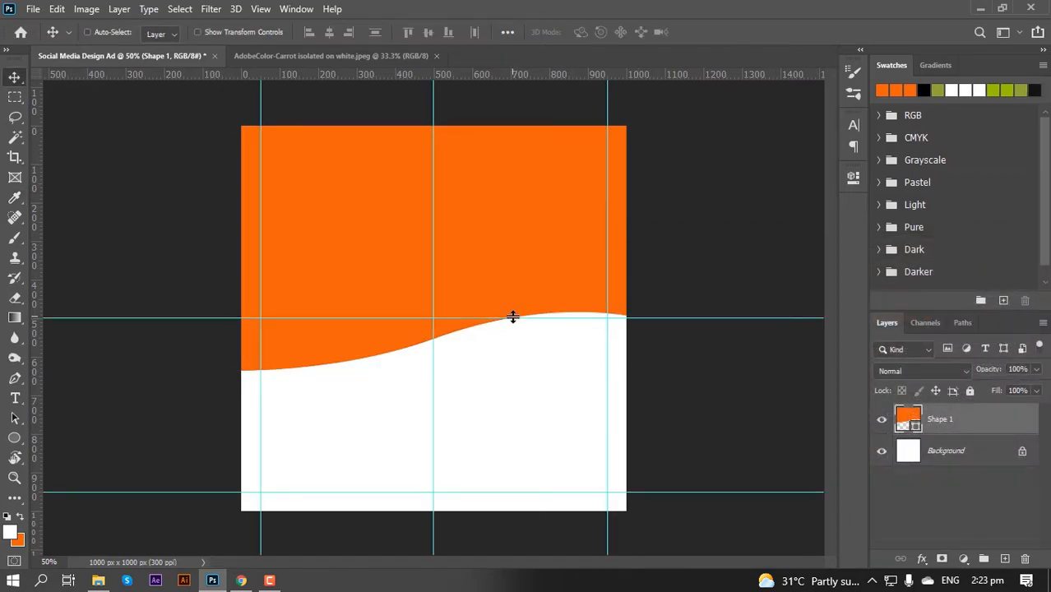
left_click_drag(513, 317, 490, 72)
scroll(99, 197, "up", 2)
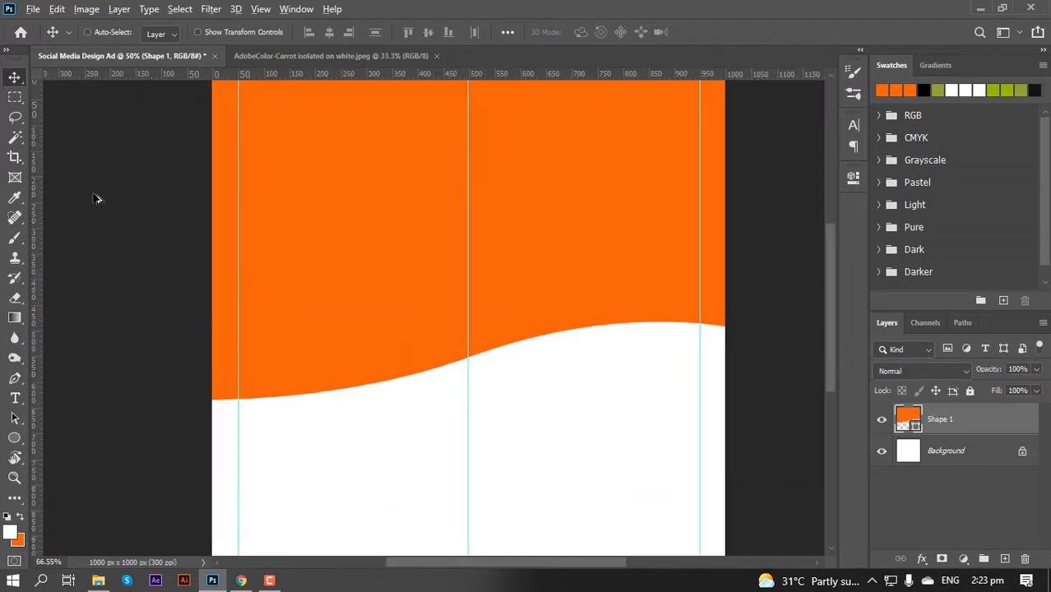
scroll(154, 438, "up", 2)
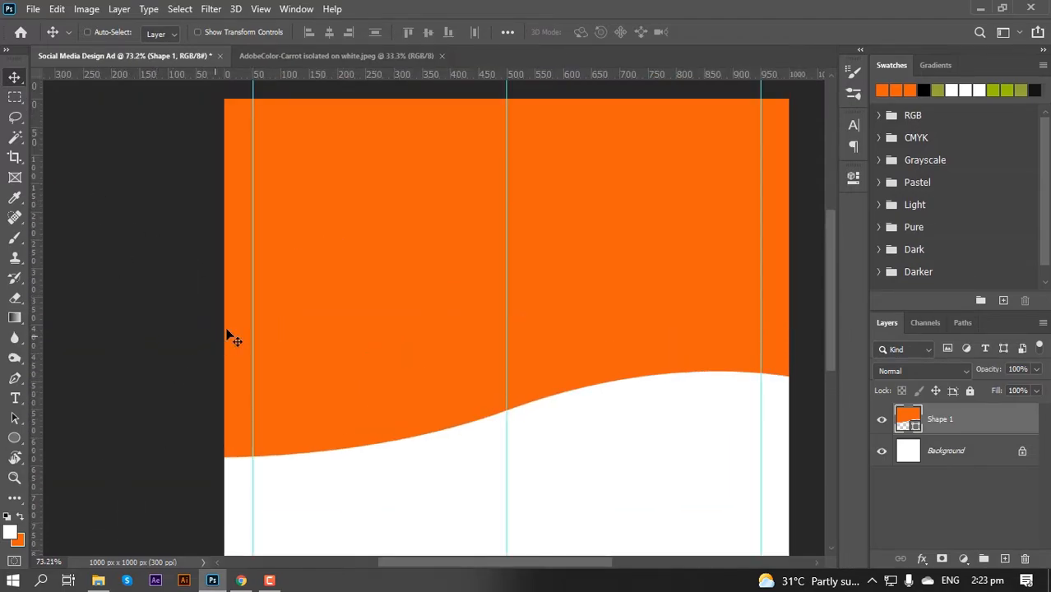
left_click_drag(218, 75, 198, 127)
key("ctrl+0")
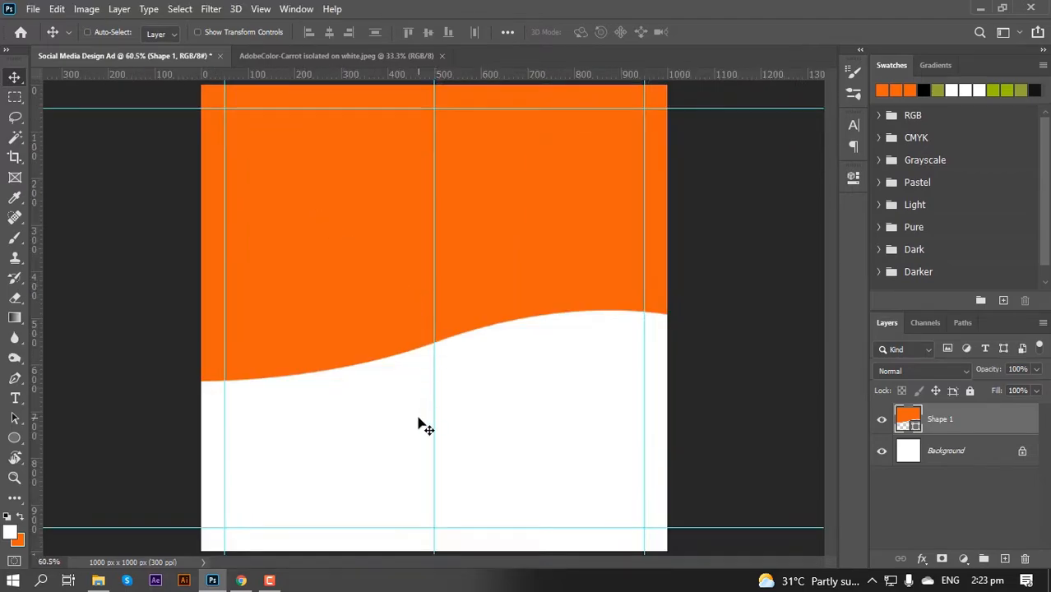
- Remove the vertical center guide from the canvas, keeping the margin guides
left_click_drag(437, 381, 33, 255)
key("ctrl")
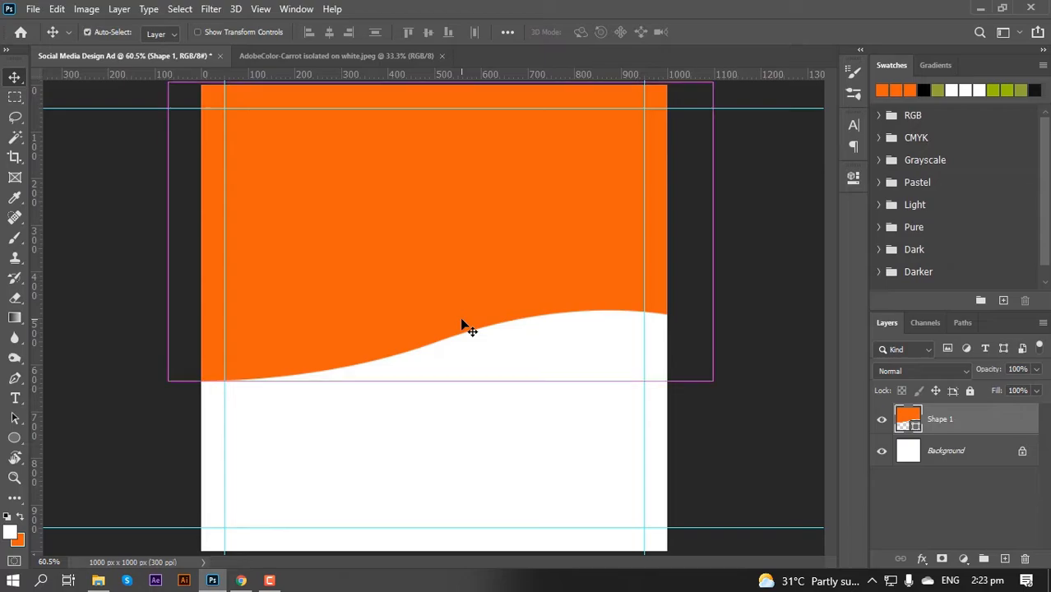
key("ctrl+o")
key("Escape")
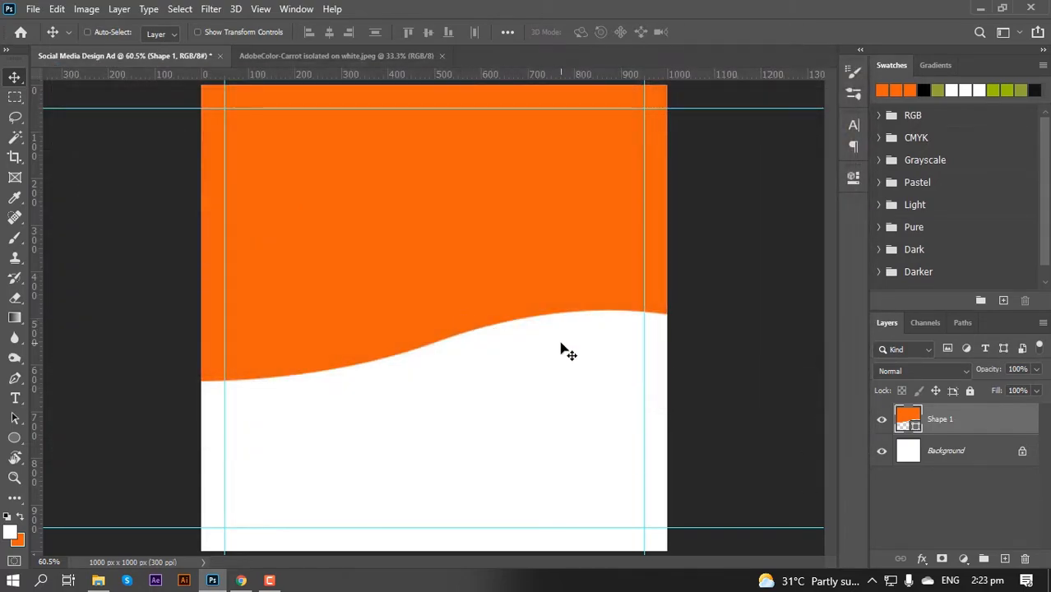
- Open Carrot Jam Bottle.png and bring its jar image into the social media ad as a new layer
key("ctrl+o")
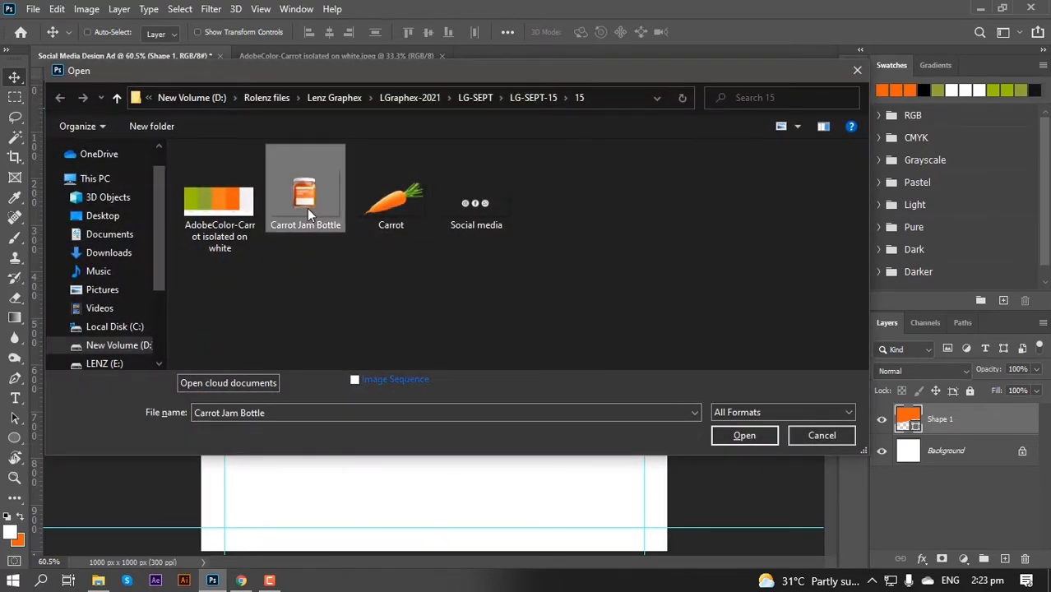
double_click(306, 208)
mouse_move(475, 280)
left_mouse_down()
mouse_move(206, 58)
mouse_move(222, 90)
mouse_move(480, 293)
left_mouse_up()
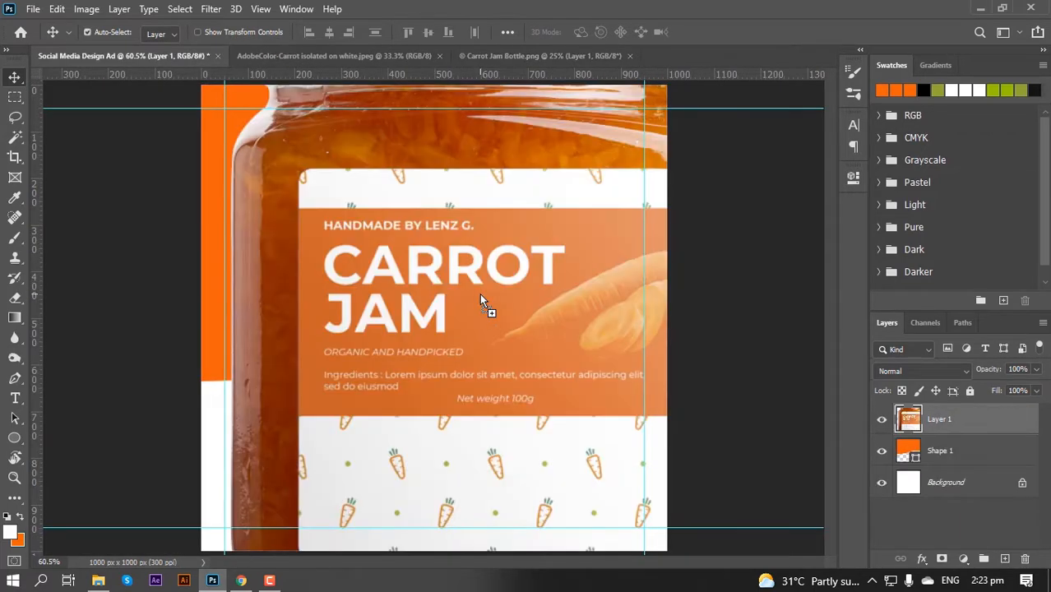
- Scale the jar image down to 56.05% and center it on the canvas at X 500 px, Y 500 px
key("ctrl+t")
key("ctrl+0")
left_click_drag(655, 546, 549, 445)
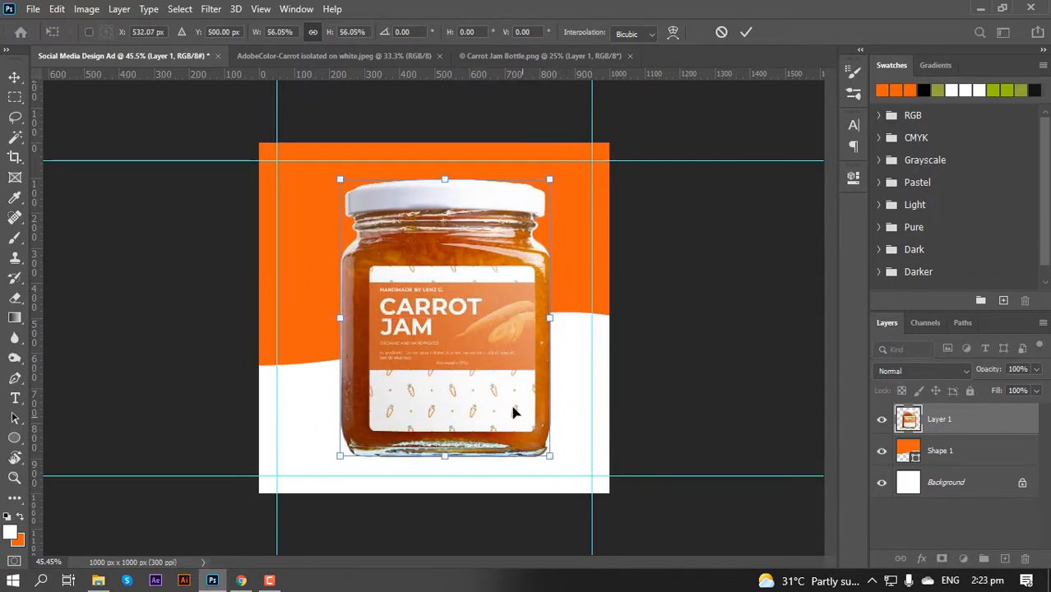
left_click_drag(514, 412, 505, 413)
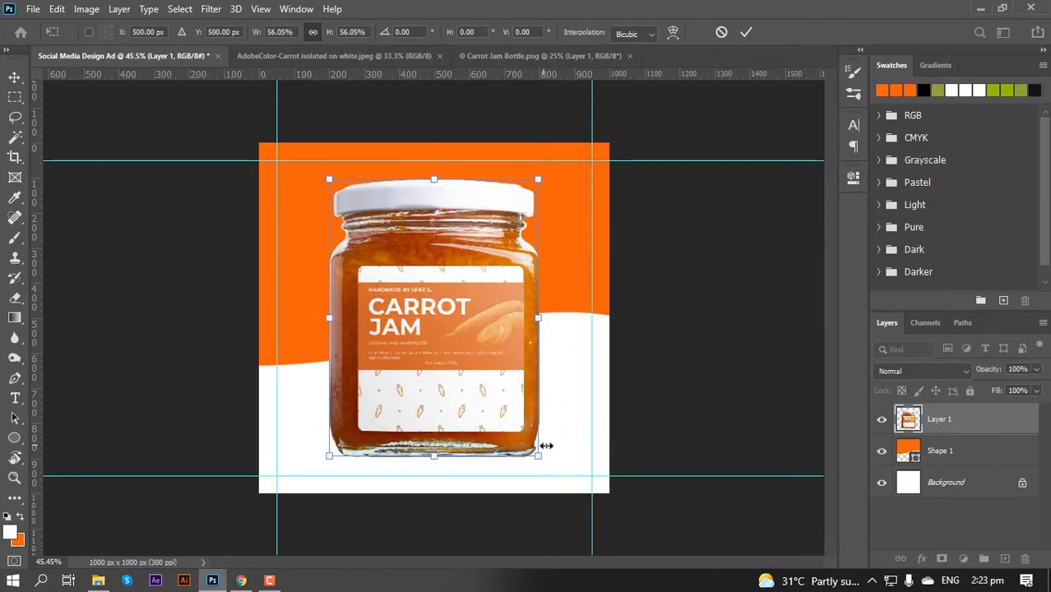
- Shrink the jar further around its center, tilt it slightly counterclockwise and apply the transformation
left_click_drag(538, 455, 519, 433)
left_click_drag(545, 399, 543, 367)
key("ctrl+plus")
key("Return")
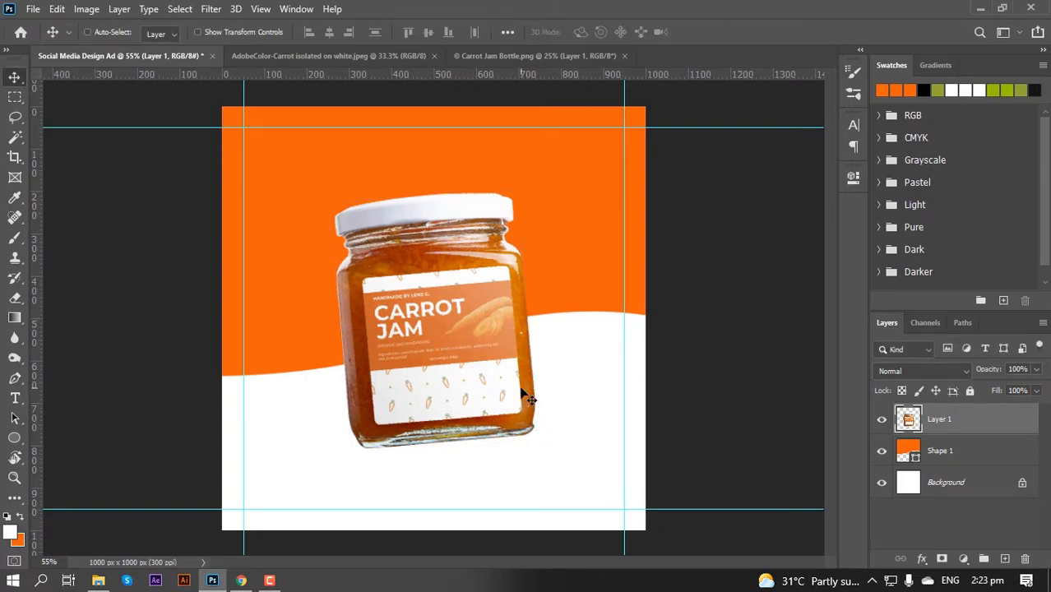
- Add a Brightness/Contrast adjustment layer above the jar and clip it to the jar layer
scroll(453, 385, "up", 1)
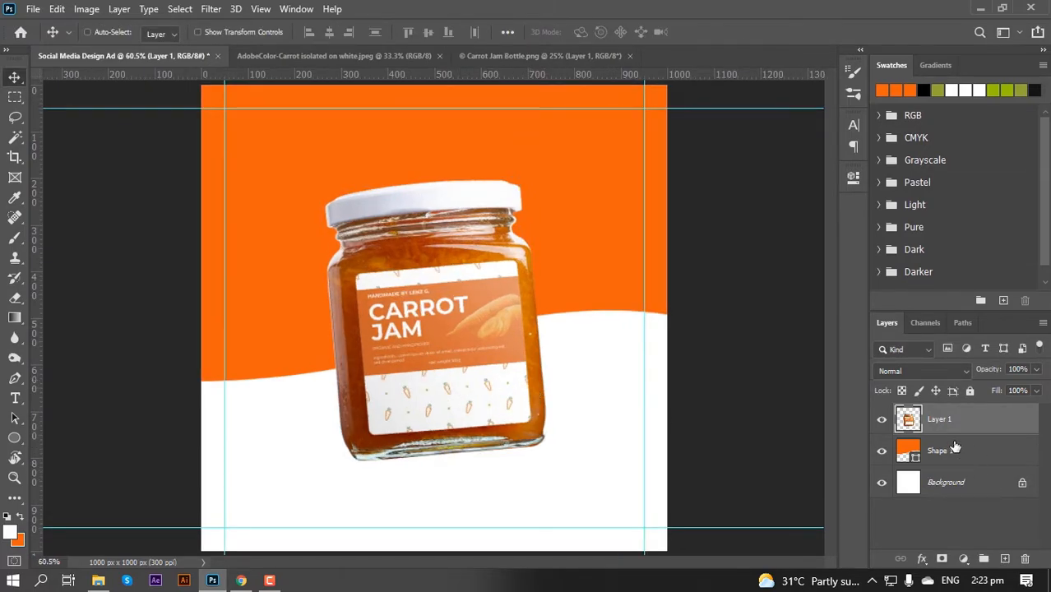
left_click(964, 559)
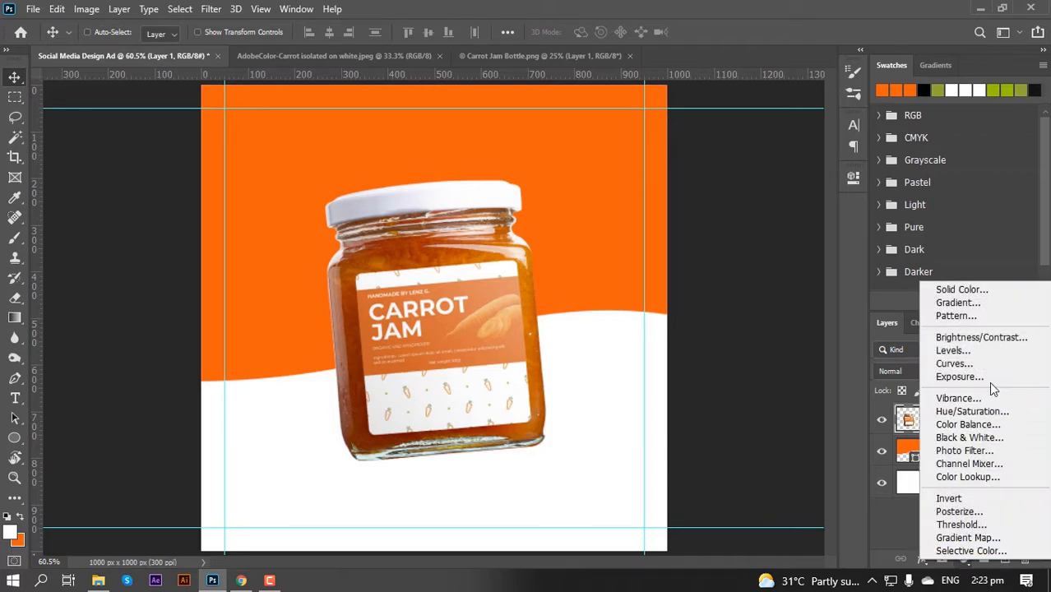
left_click(975, 339)
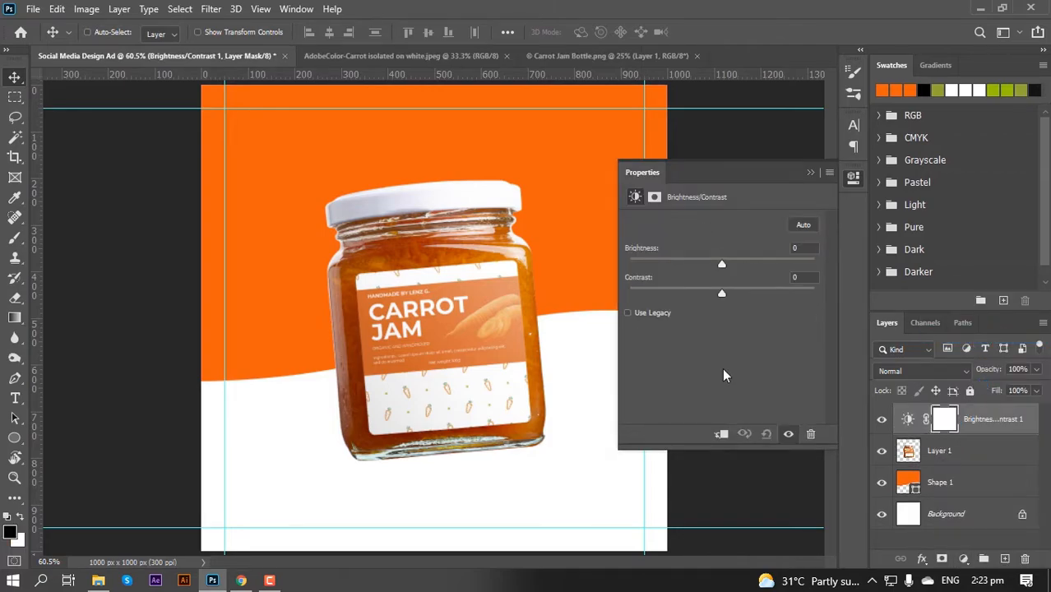
left_click(721, 441)
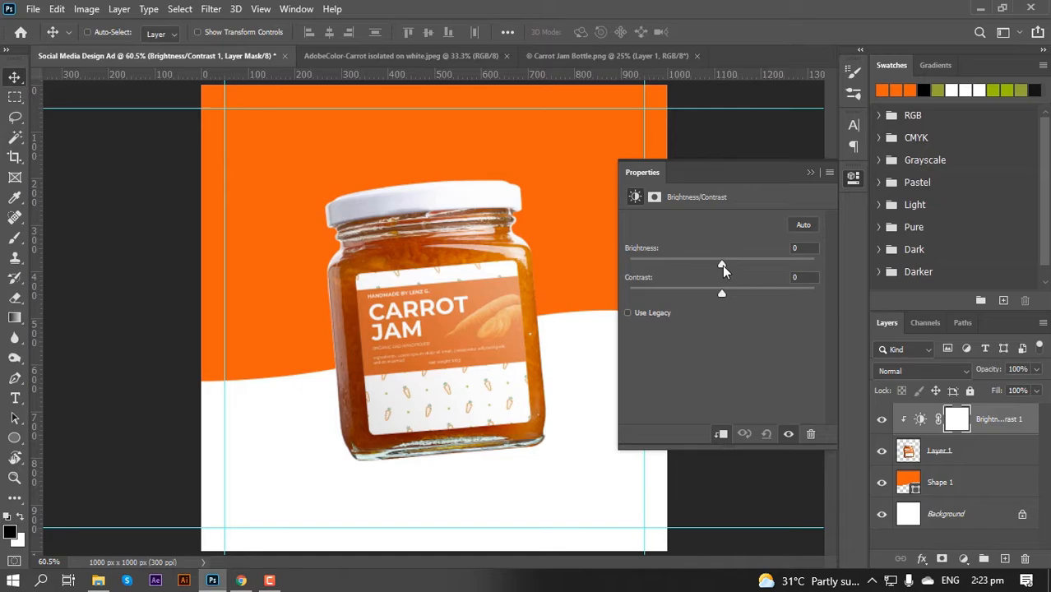
- Set the adjustment's brightness to 35 and compare the jar with and without the adjustment
left_click_drag(723, 265, 733, 264)
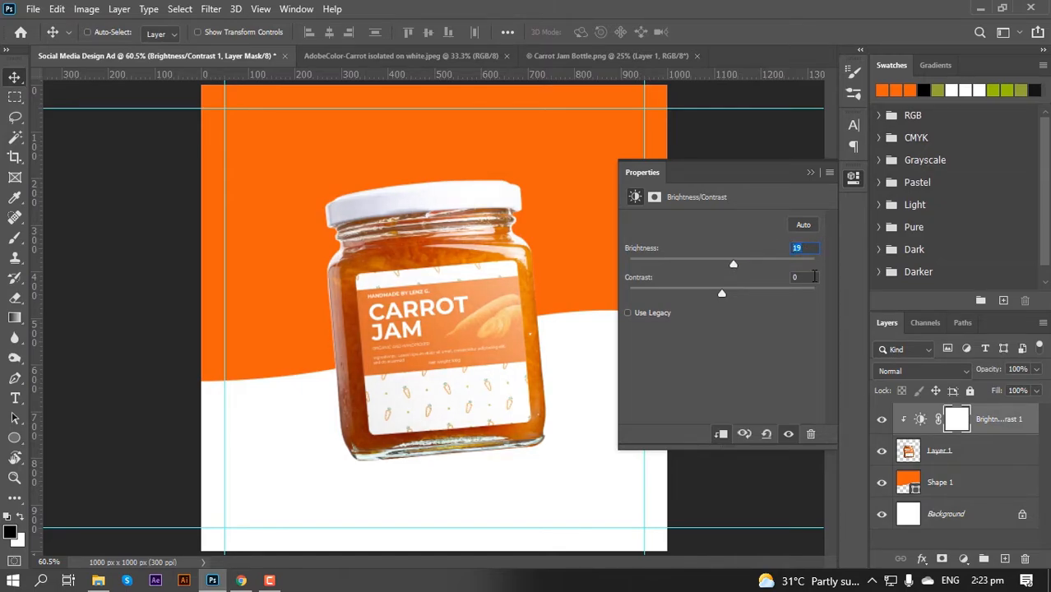
type("25")
key("BackSpace")
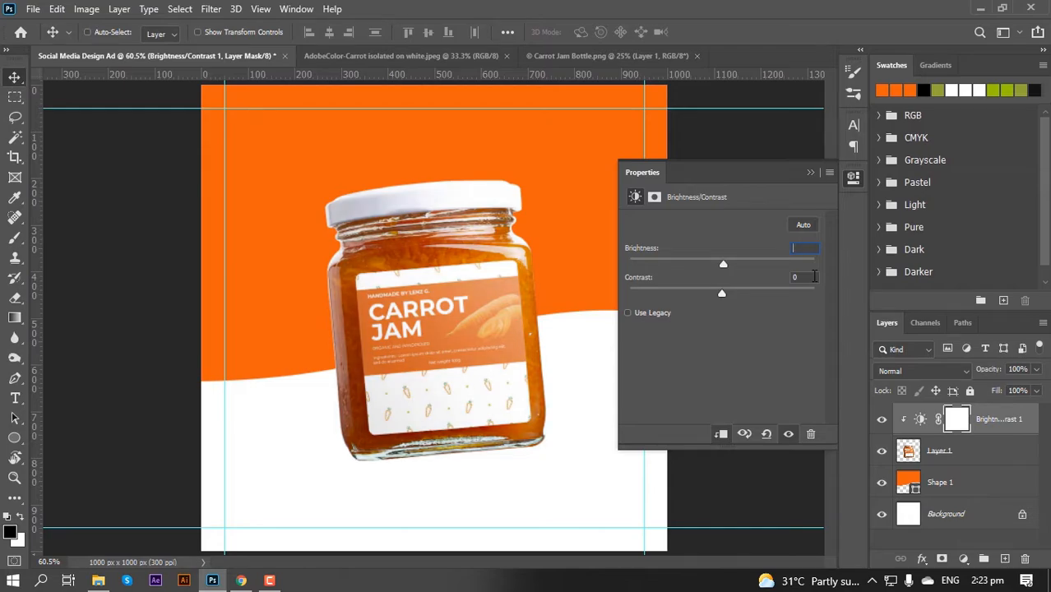
type("35")
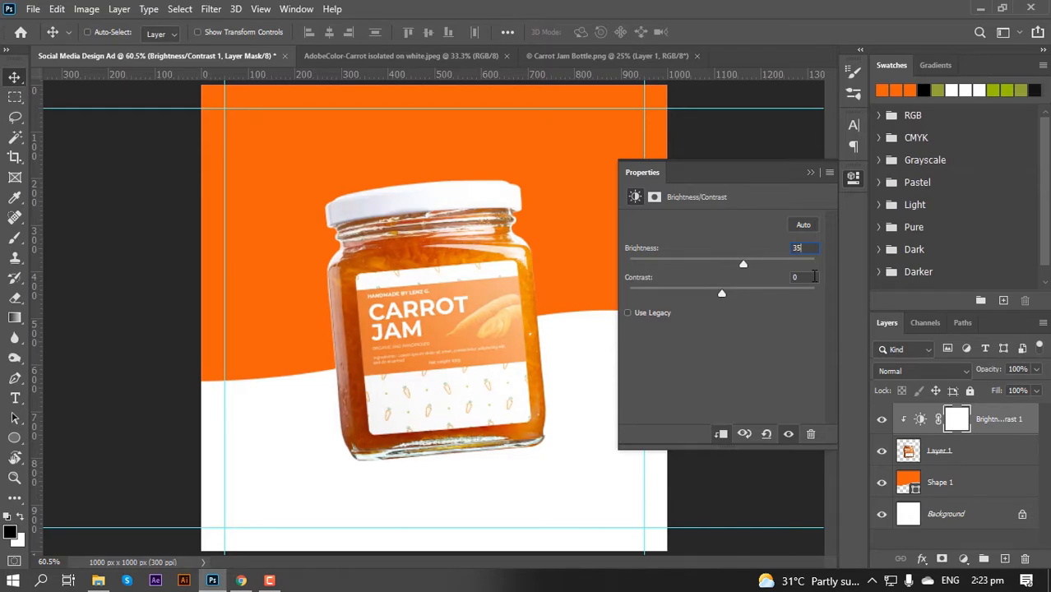
left_click_drag(721, 296, 722, 294)
left_click(813, 174)
left_click(882, 421)
left_click(883, 420)
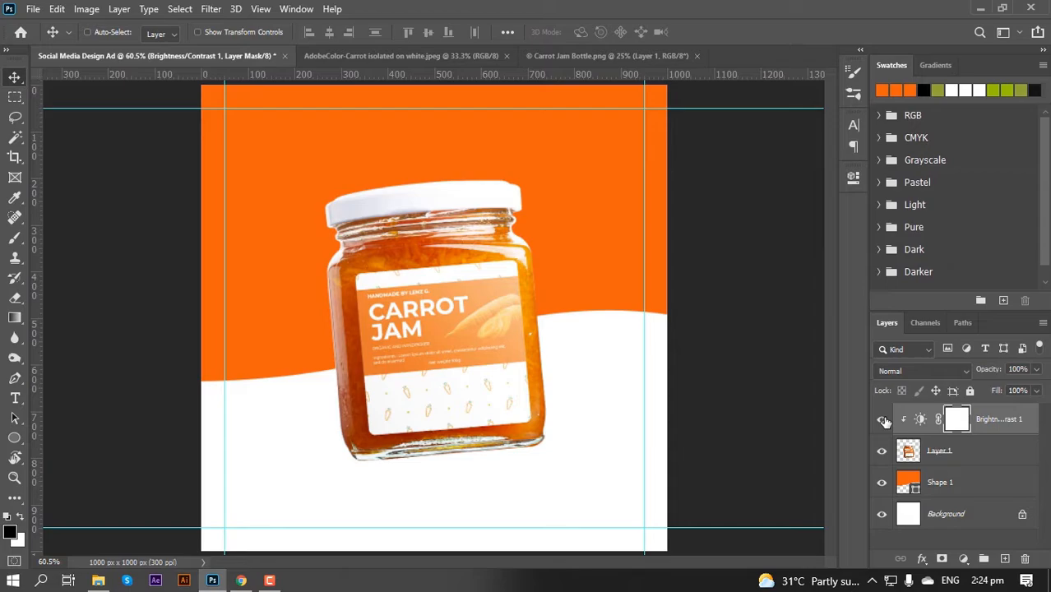
- Set the Pen tool to Path mode for tracing the right end of the jar's lid
left_click(942, 451)
scroll(507, 206, "up", 8)
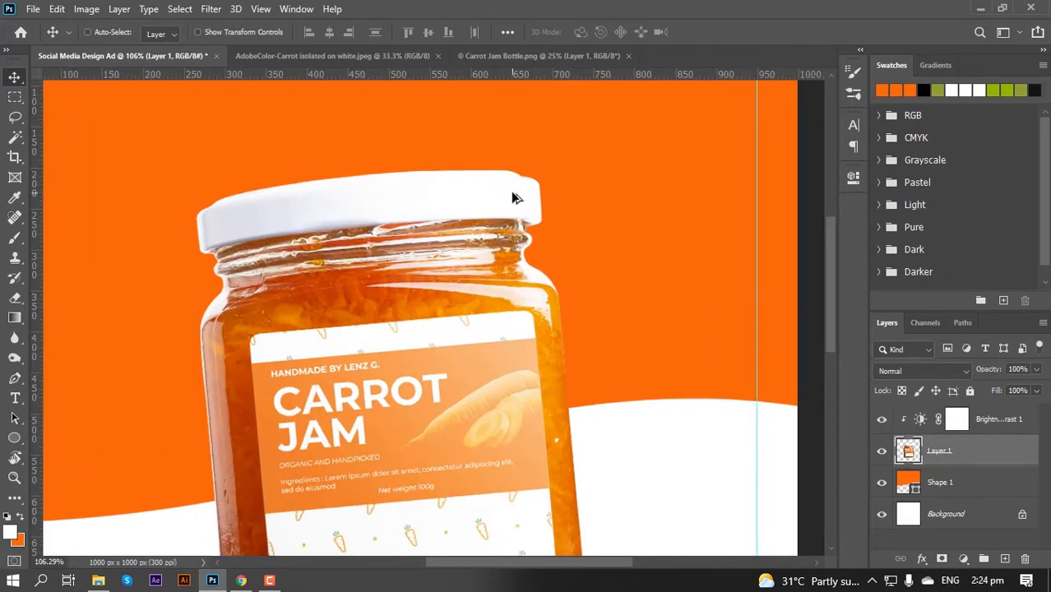
key("p")
scroll(556, 169, "up", 3)
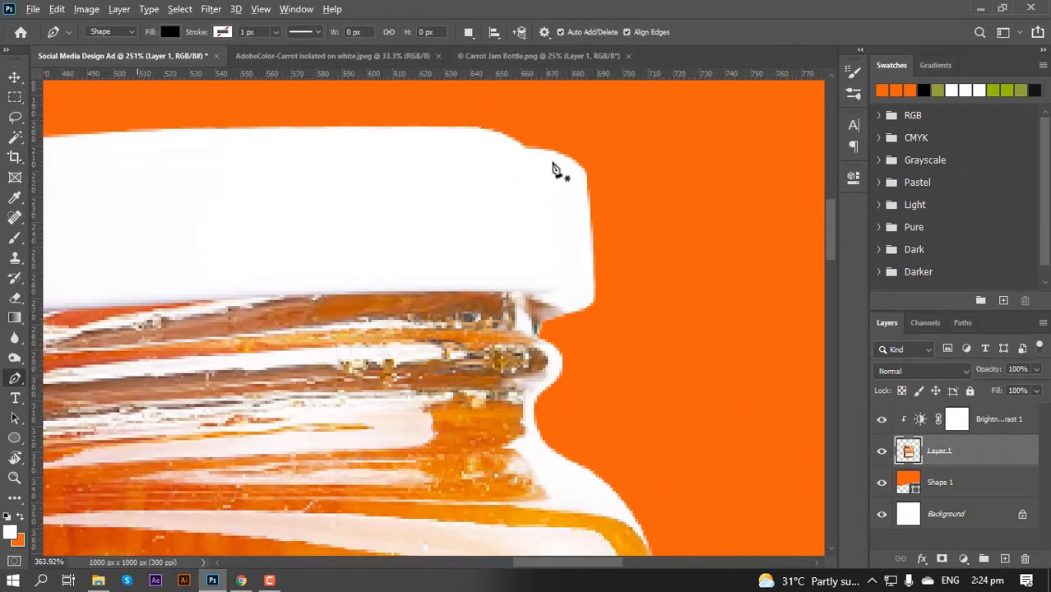
left_click(523, 149)
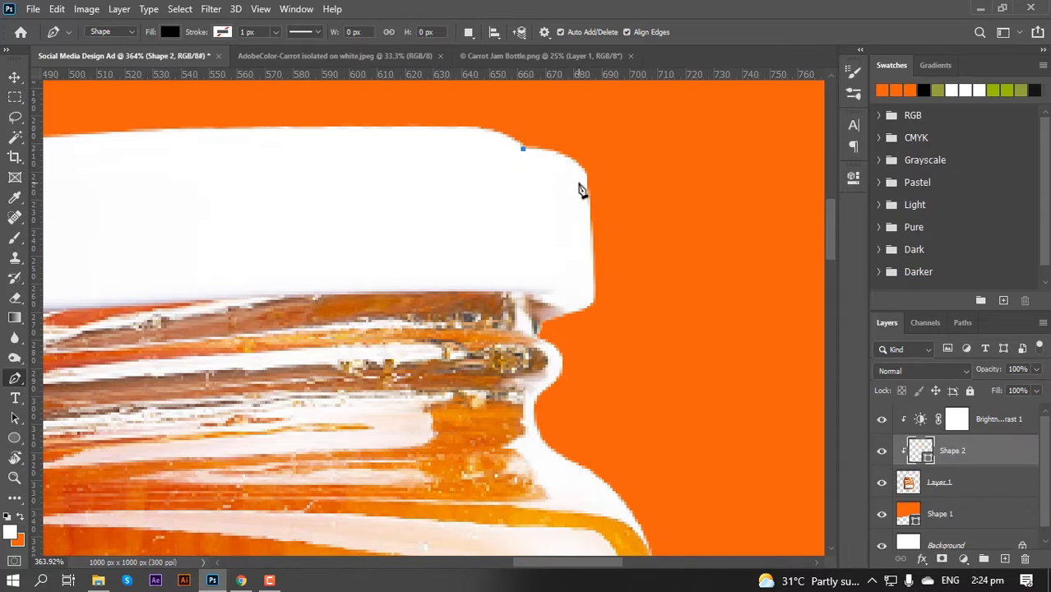
key("ctrl+z")
left_click(115, 60)
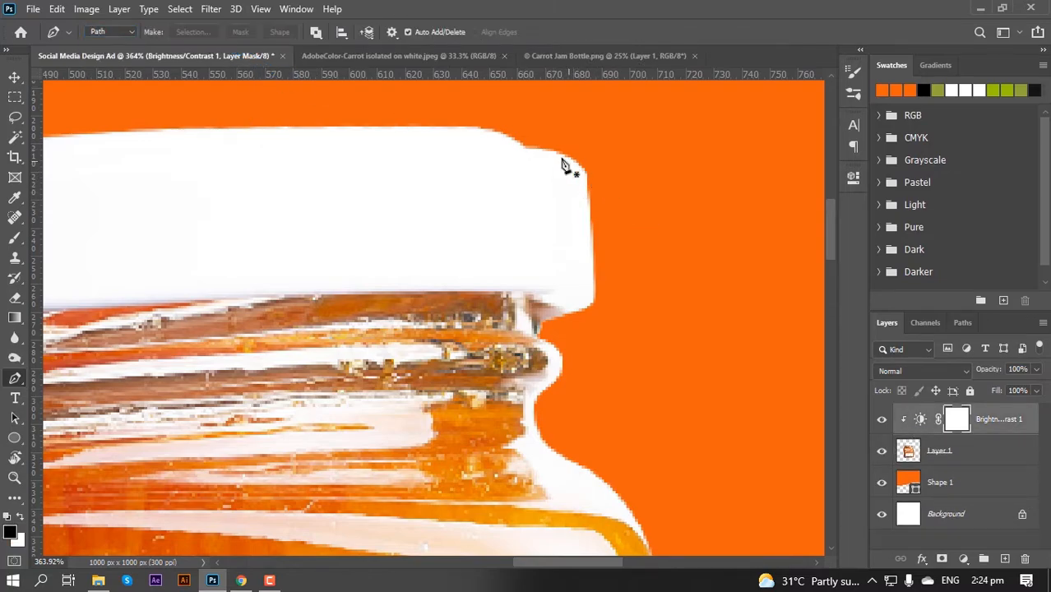
- Trace a closed path just inside the lid's right edge and around the orange area beside it
left_click(520, 146)
left_click(575, 176)
left_click_drag(584, 182, 591, 187)
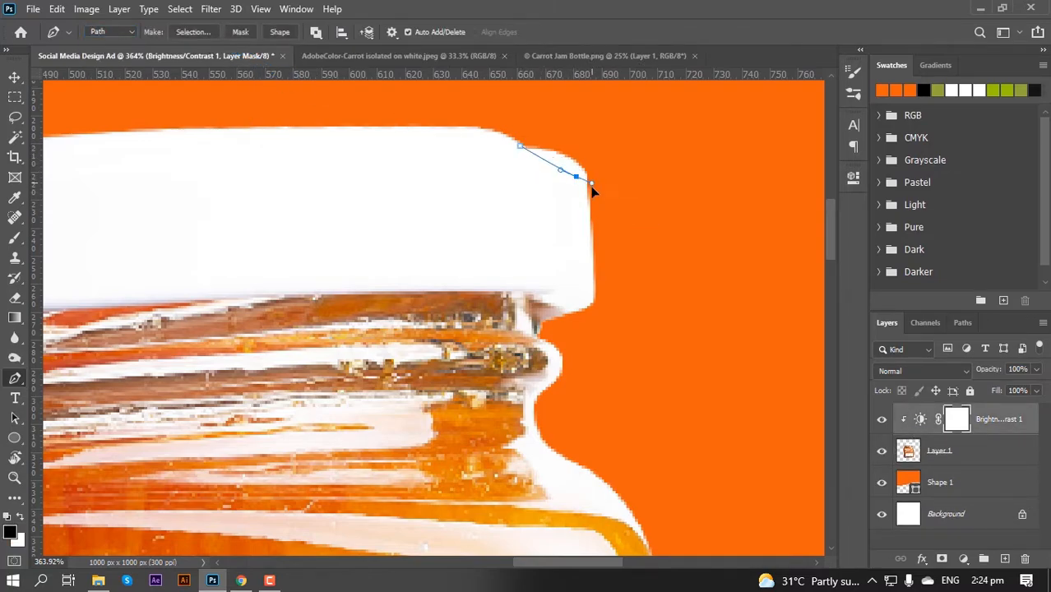
left_click(587, 301)
left_click(665, 297)
left_click(666, 171)
left_click(540, 130)
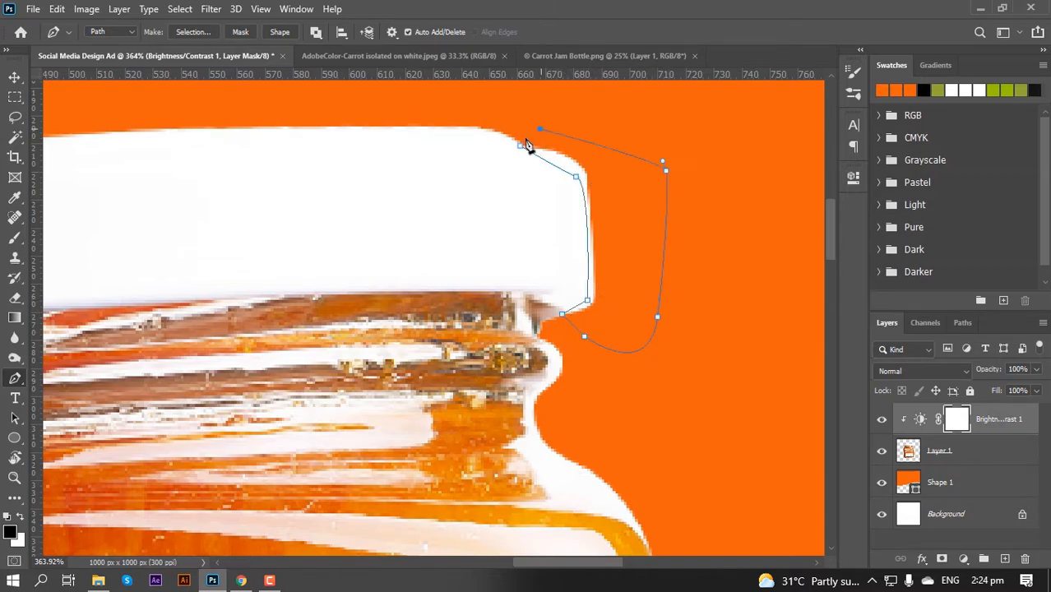
left_click(519, 146)
- Convert the path to a selection, delete the enclosed lid edge from the jar layer and deselect
right_click(566, 225)
key("Escape")
key("ctrl+Return")
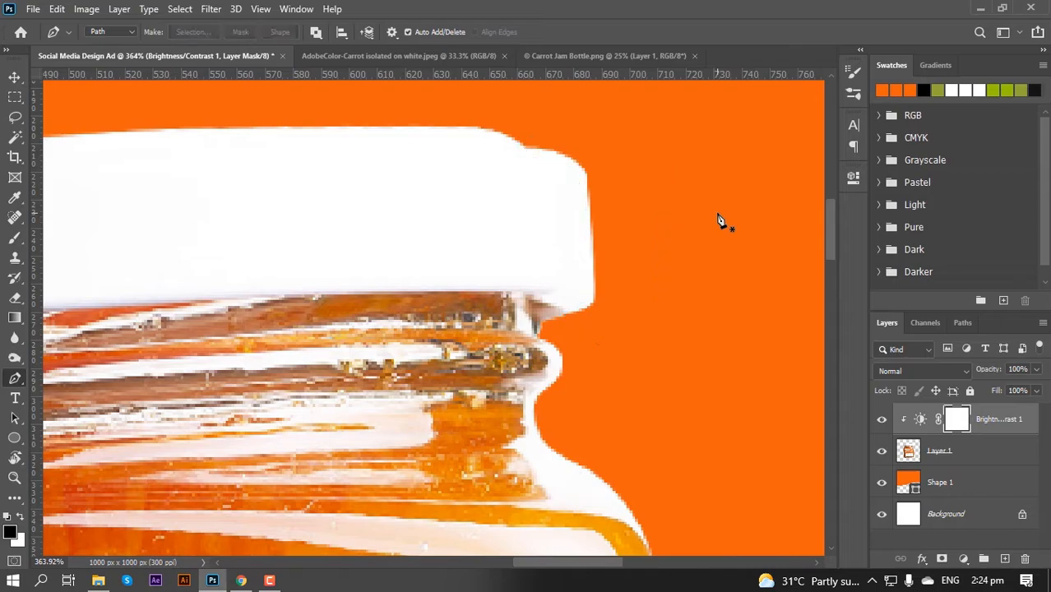
left_click(951, 451)
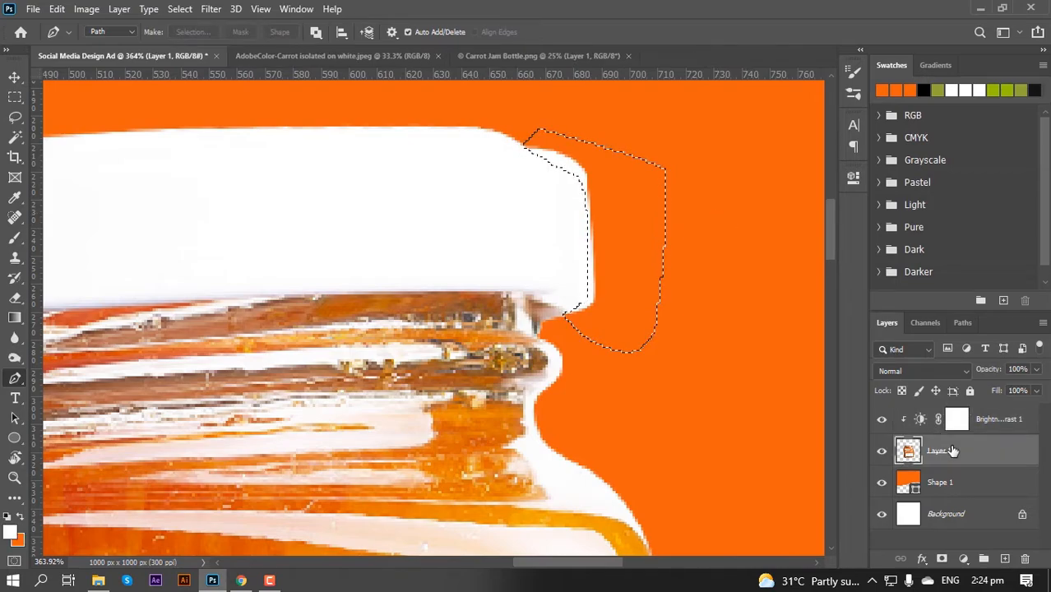
key("ctrl+d")
- Check the trimmed jar within the whole design and examine the left edge of its lid up close
scroll(547, 306, "down", 10)
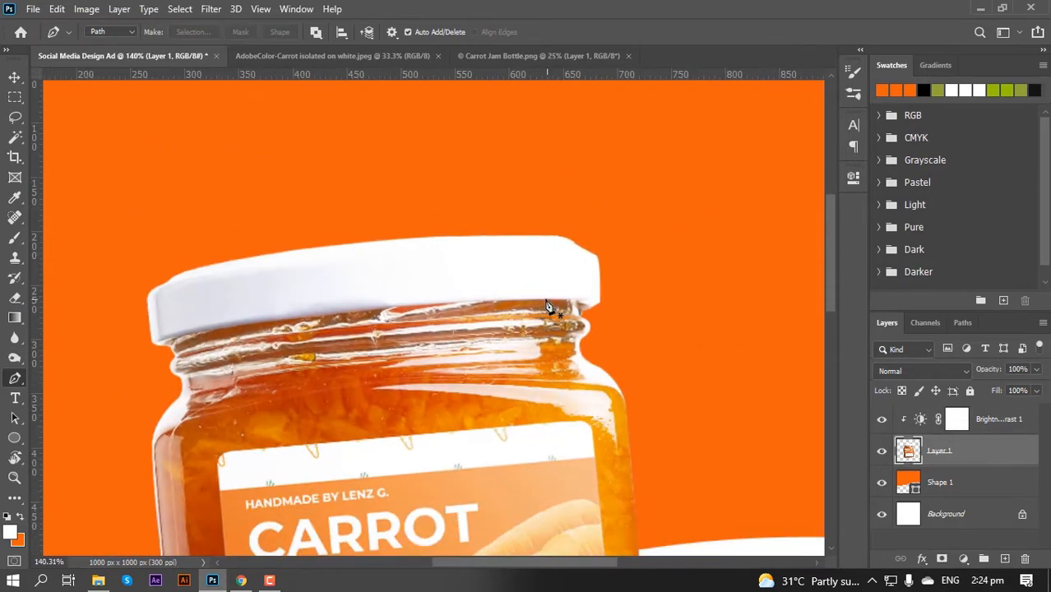
scroll(601, 308, "down", 2)
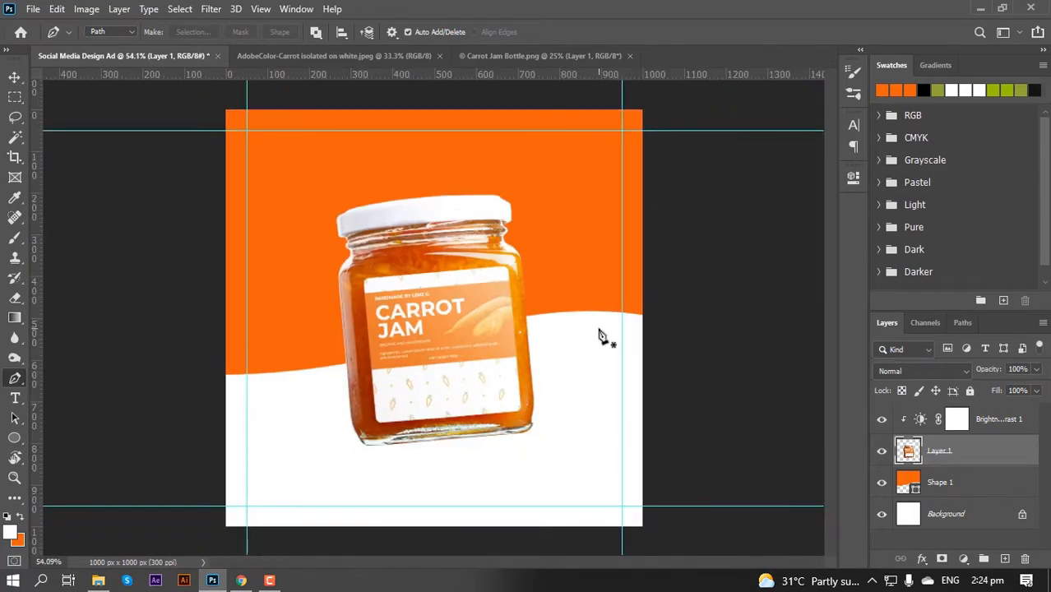
scroll(474, 324, "up", 1)
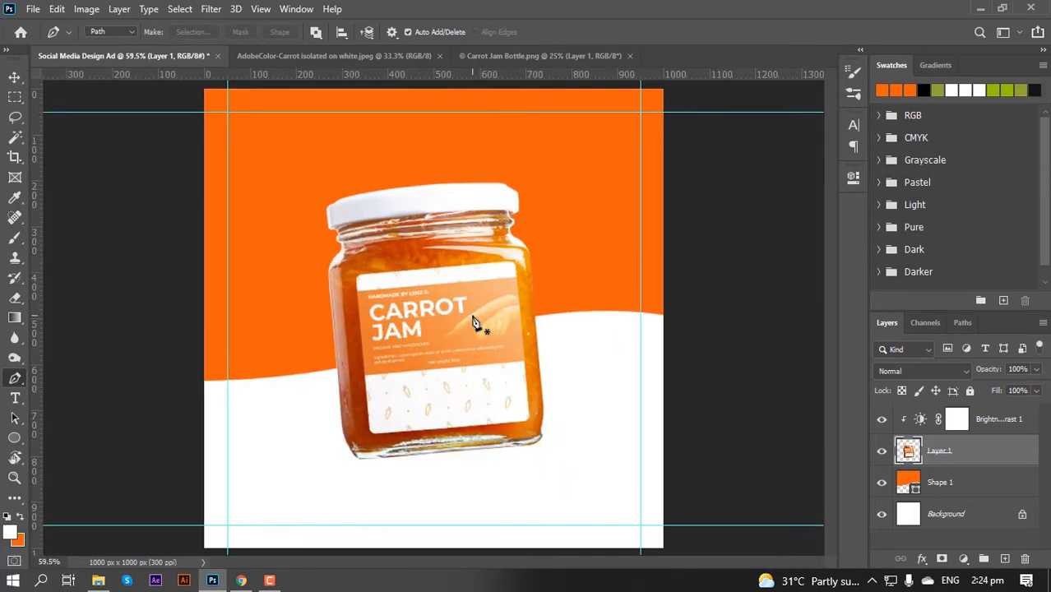
scroll(474, 324, "down", 1)
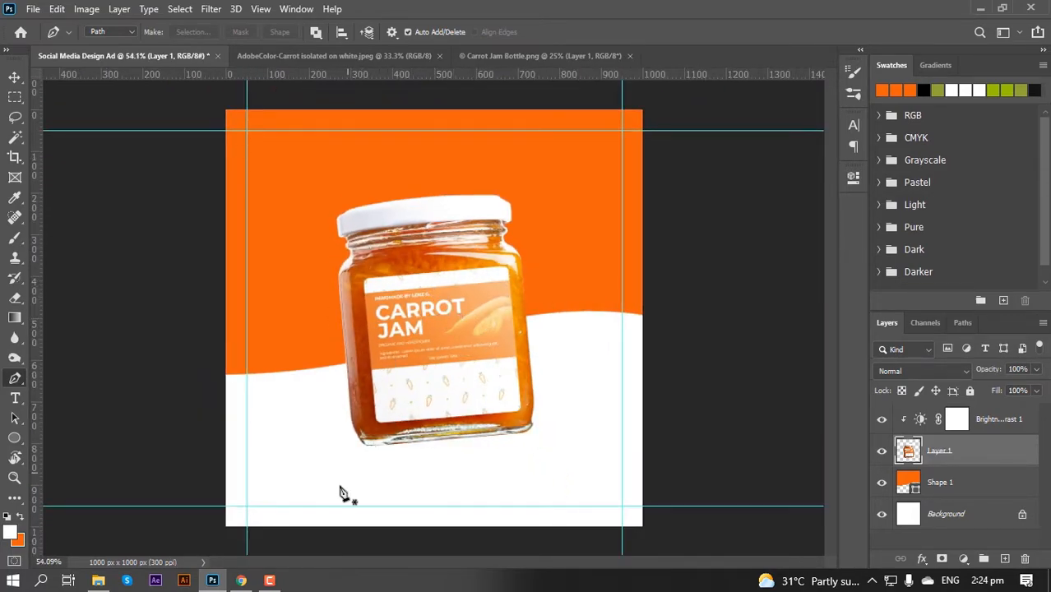
scroll(120, 155, "up", 10)
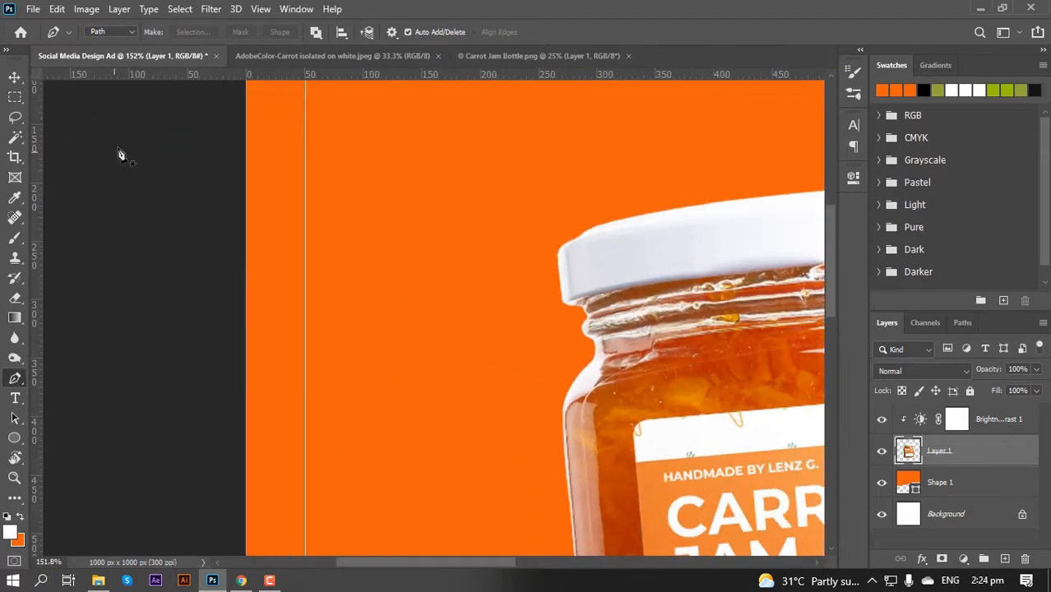
- Duplicate the jar layer and select the original copy beneath it as the base for a shadow
left_click_drag(250, 372, 254, 381)
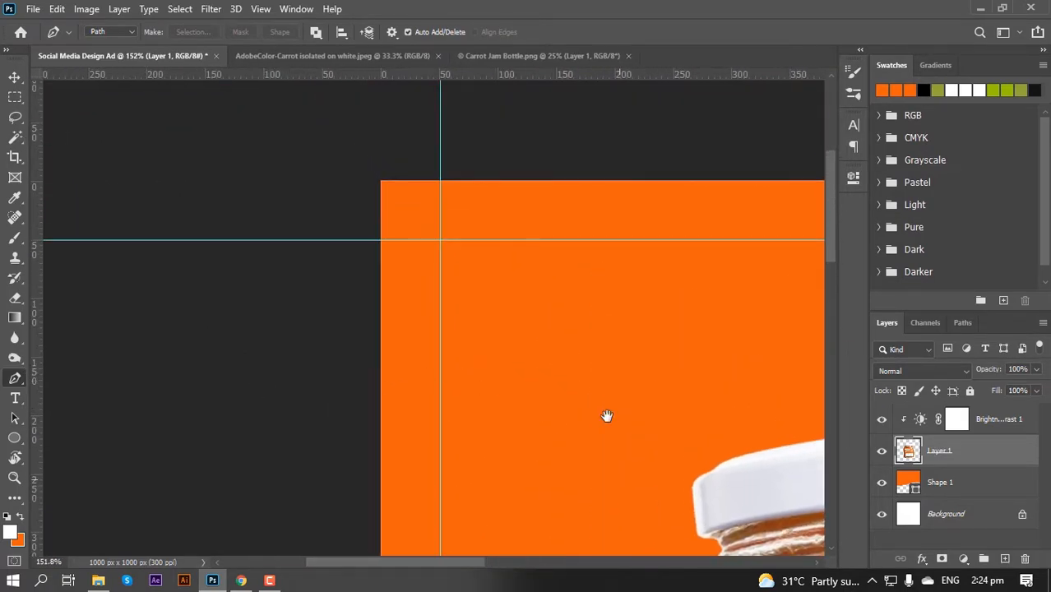
left_click_drag(606, 415, 533, 136)
right_click(550, 211)
left_click(572, 222)
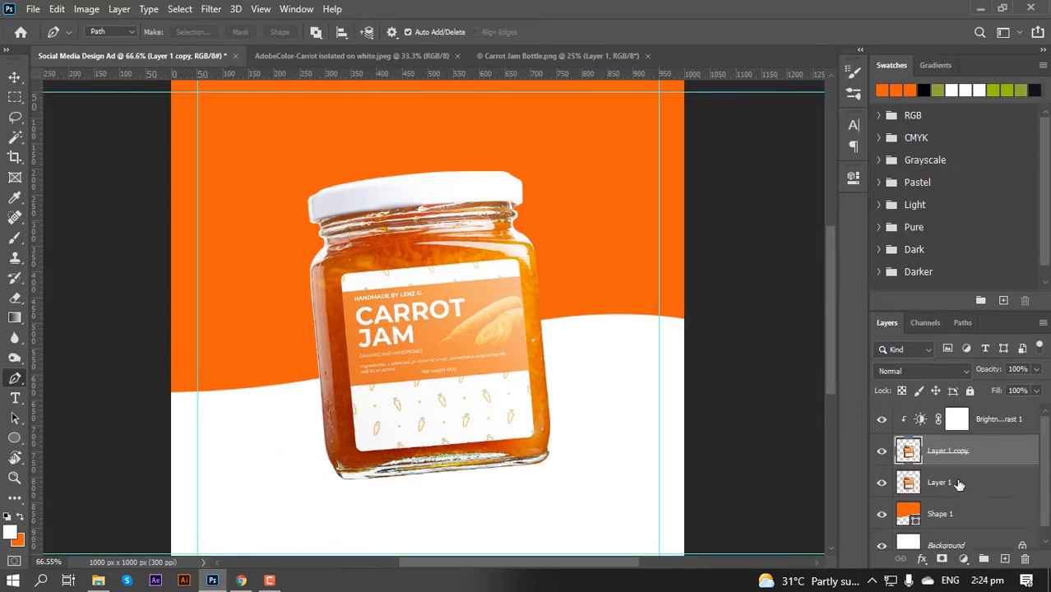
key("ctrl+j")
scroll(363, 461, "up", 2)
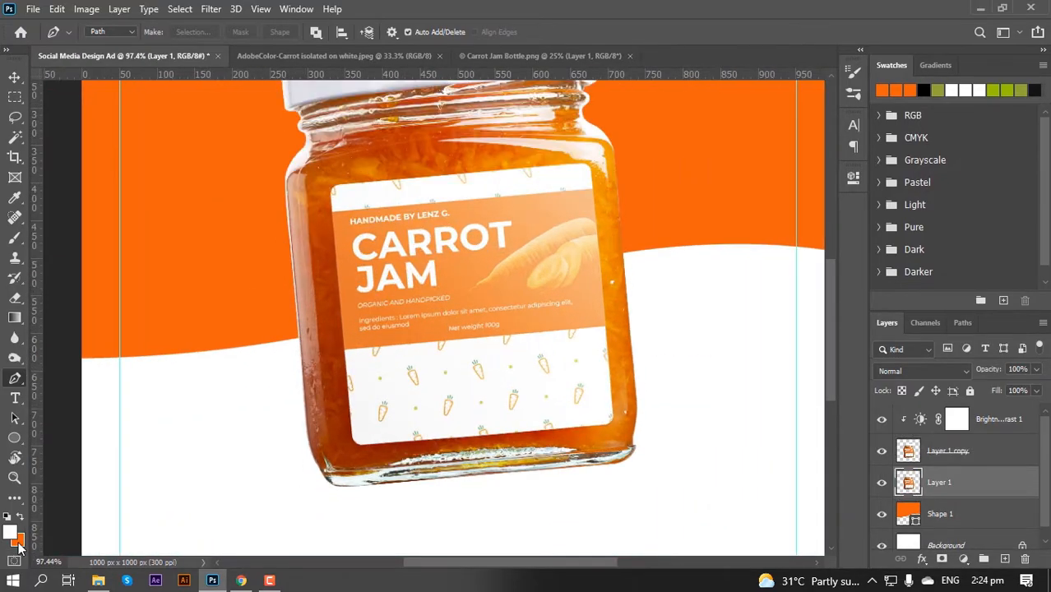
- Set the background color to a dark red sampled from the jam just below the jar's label
left_click(17, 543)
left_click(428, 443)
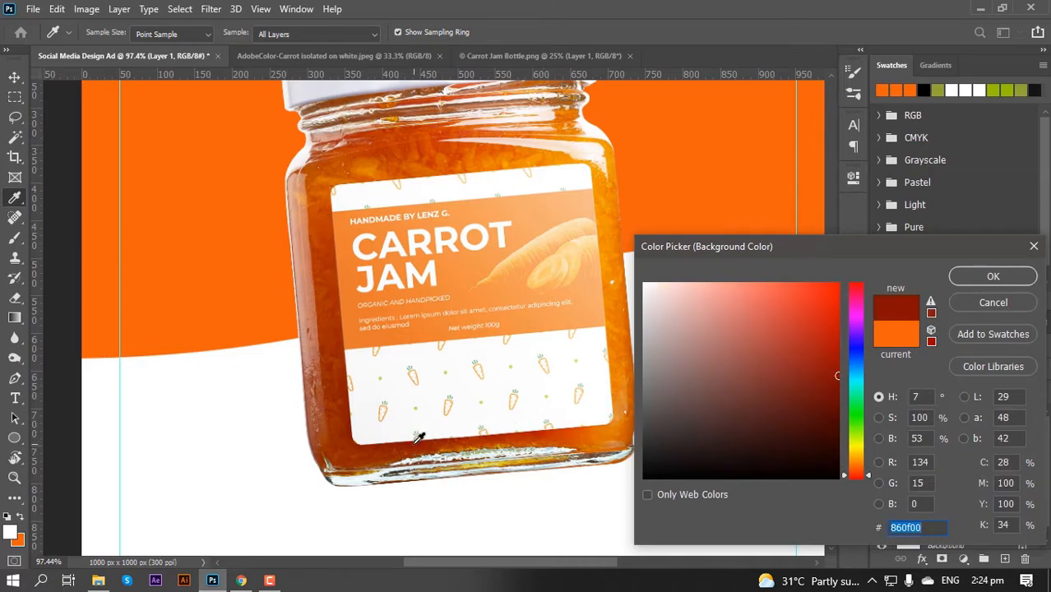
left_click(419, 438)
left_click(994, 277)
key("ctrl+0")
key("p")
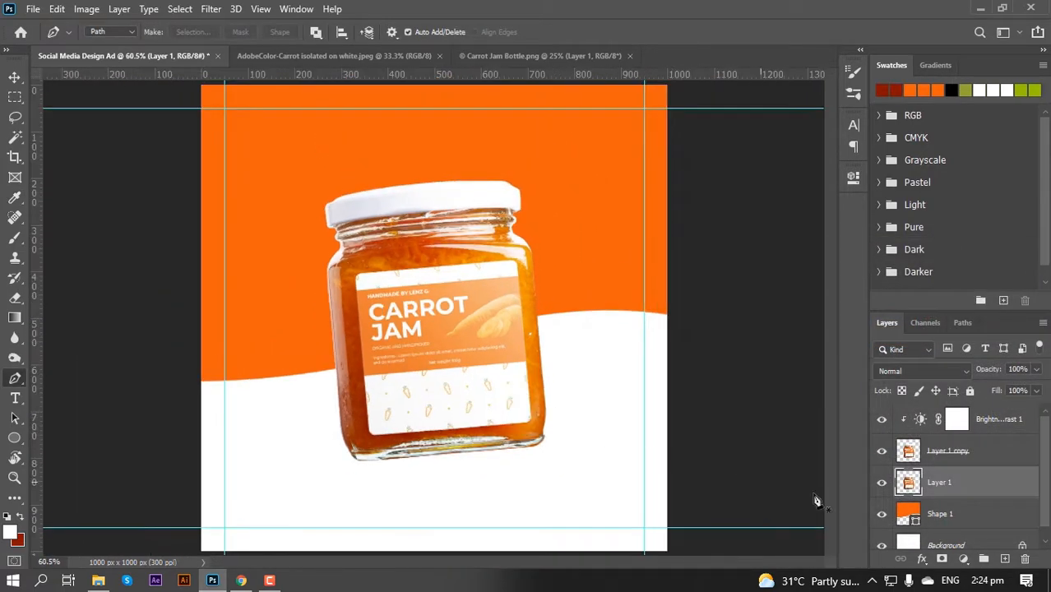
- Load the lower jar layer's outline as a selection, fill it with the dark red background color and deselect
left_click(909, 483, "ctrl")
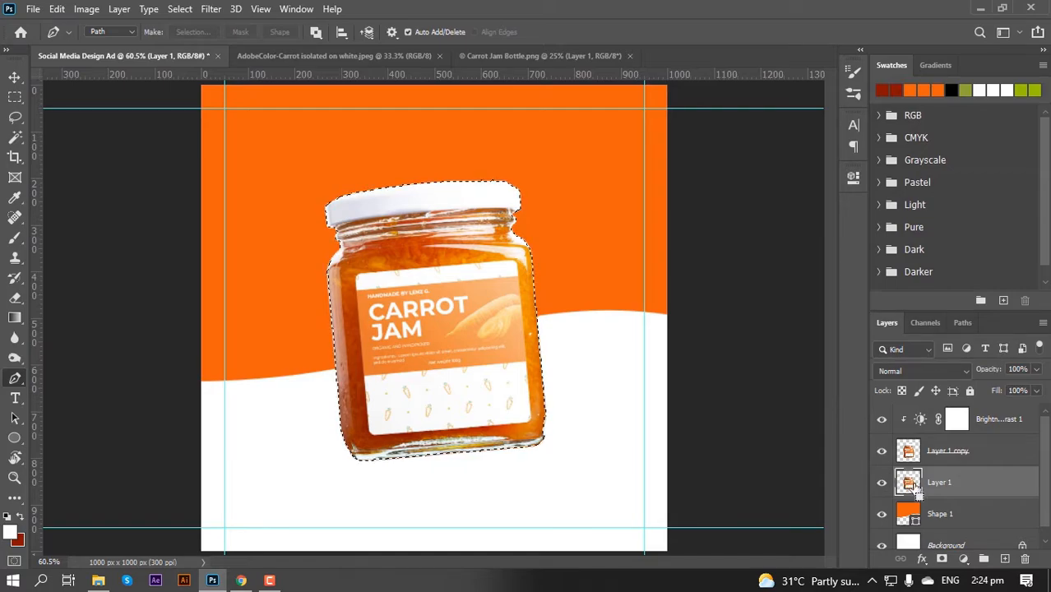
key("ctrl+BackSpace")
key("ctrl+d")
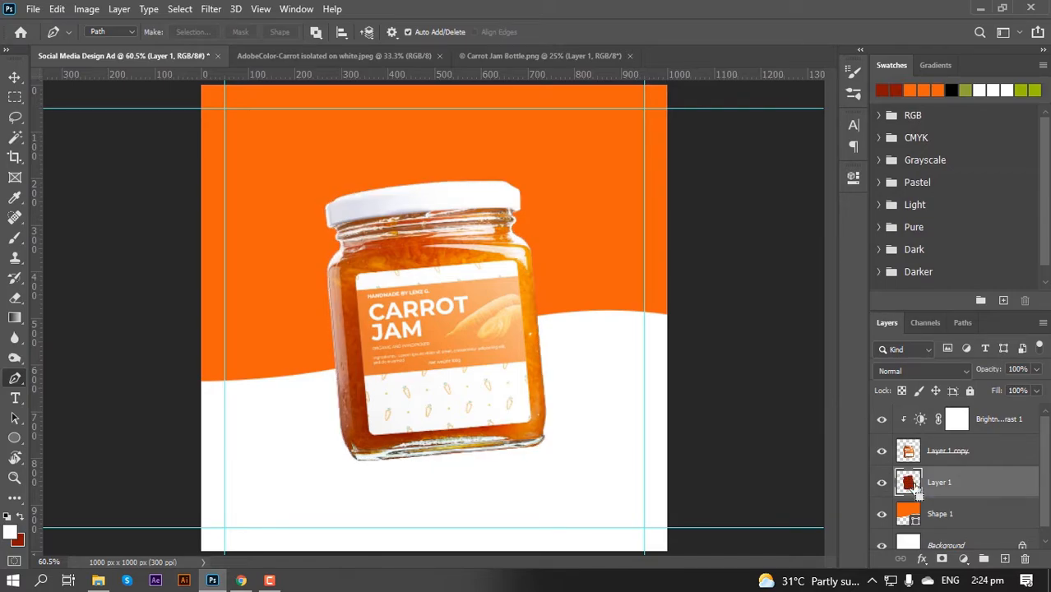
- Nudge the dark red silhouette slightly left and down so it peeks out behind the jar
key("v")
key("Left")
key("Left")
key("Left")
key("Left")
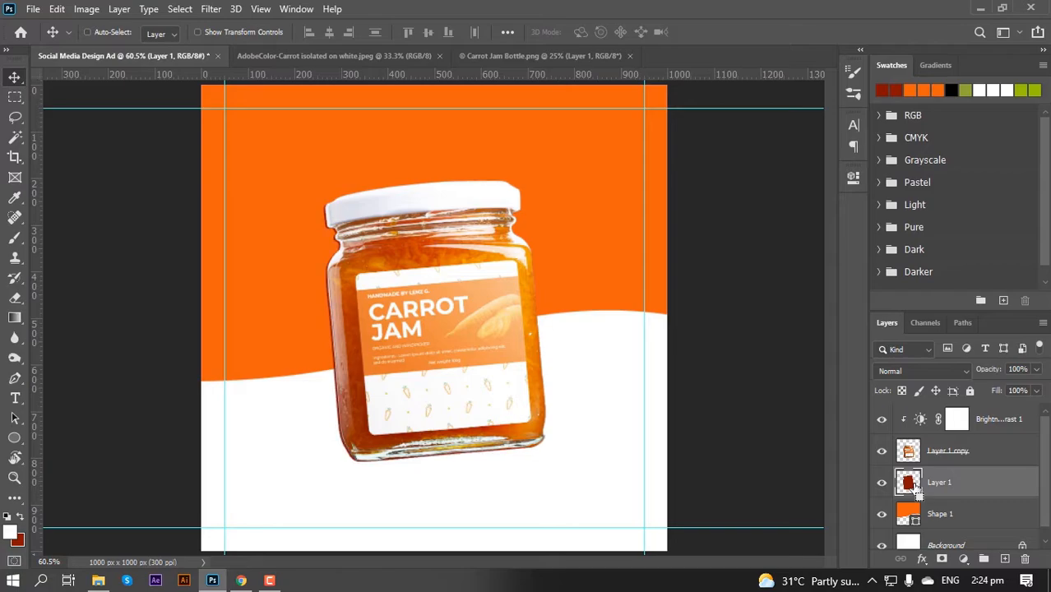
key("Down")
key("Down")
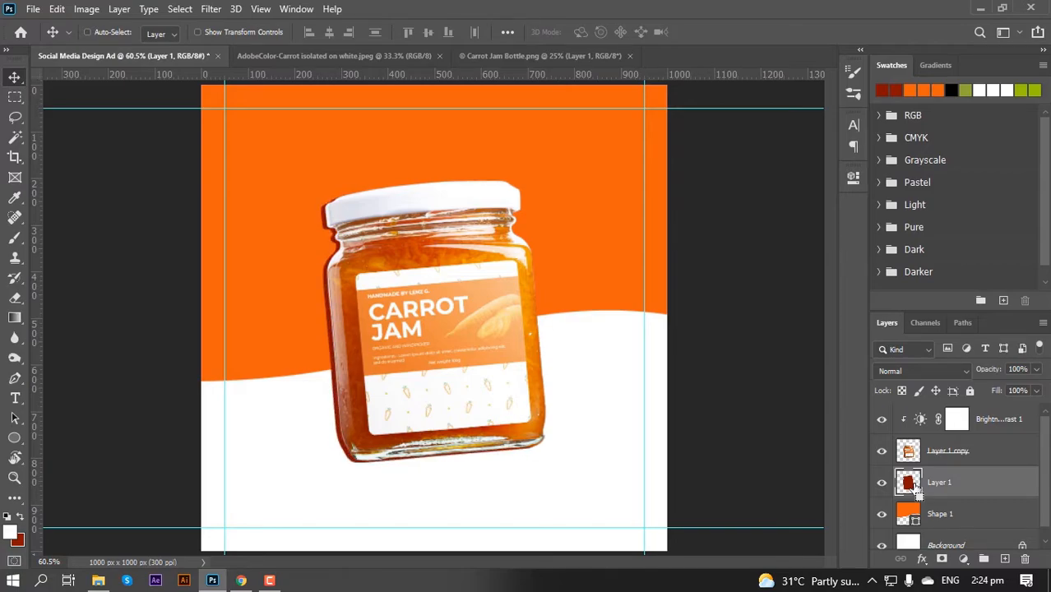
key("Up")
key("Down")
key("Left")
- Apply a Field Blur of 18 px with a grain noise amount of 35 to the dark red silhouette
left_click(209, 9)
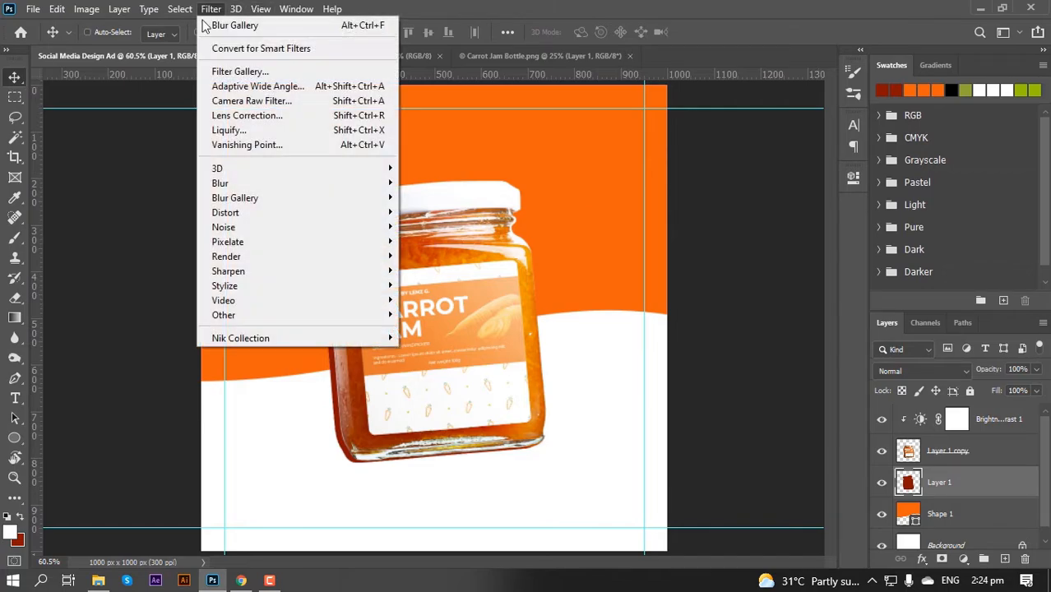
mouse_move(265, 200)
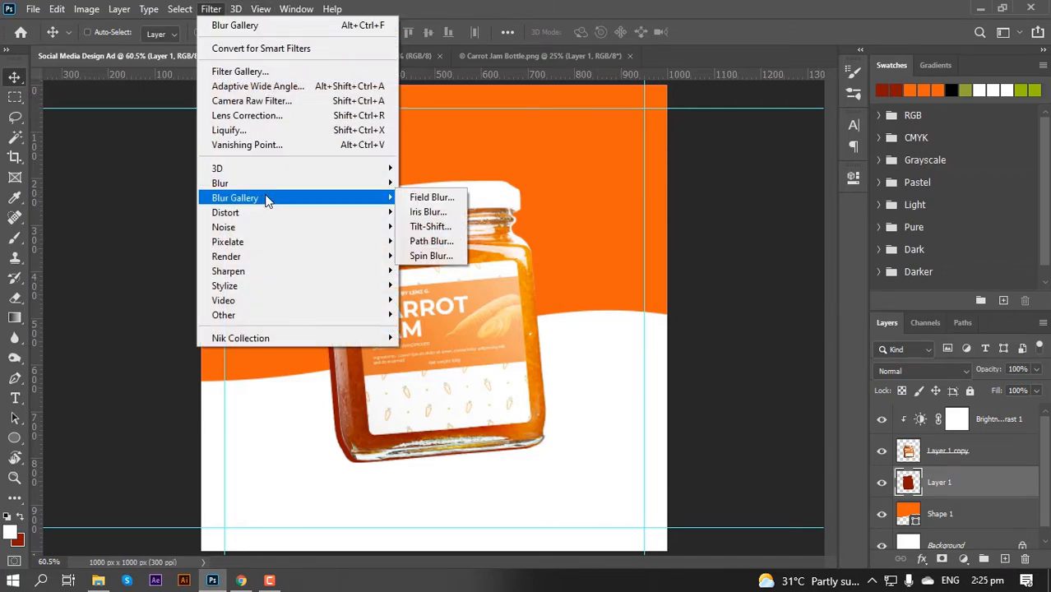
left_click(434, 199)
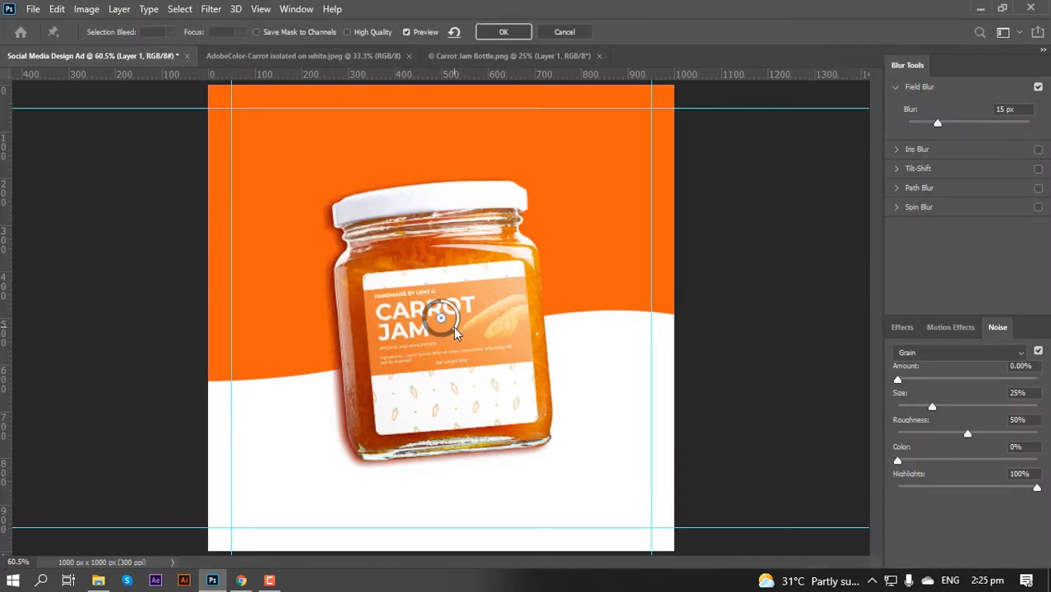
mouse_move(456, 333)
left_mouse_down()
mouse_move(443, 338)
mouse_move(451, 334)
left_mouse_up()
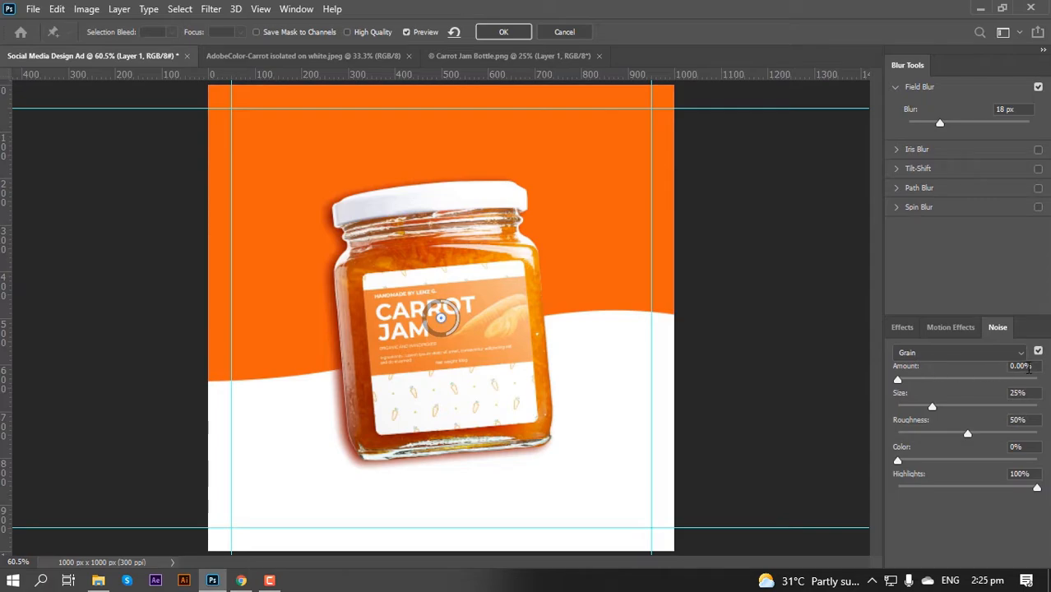
left_click(1027, 368)
type("35")
left_click(498, 31)
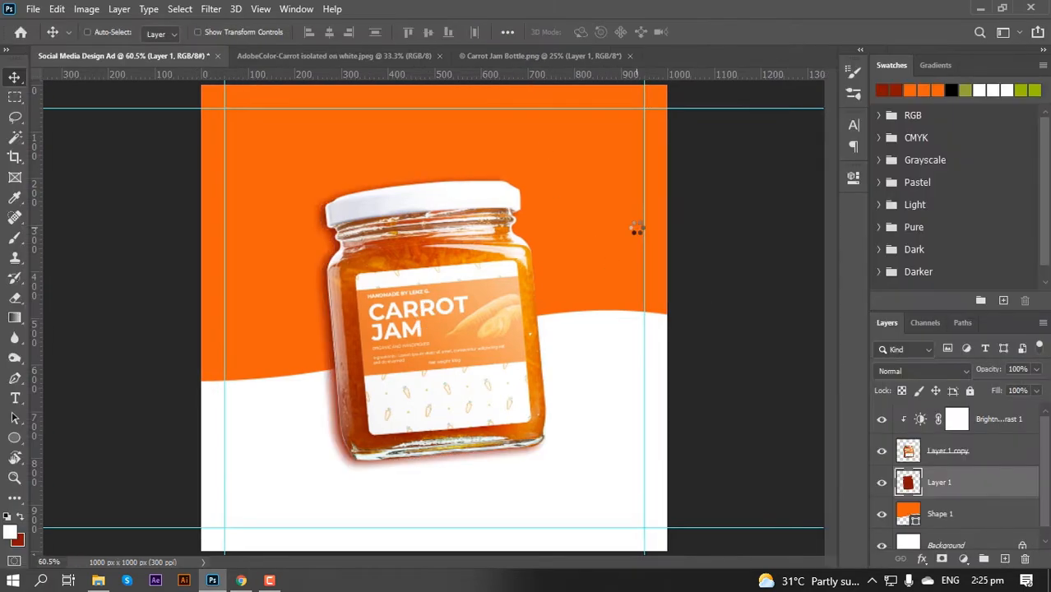
- Set the shadow layer's blend mode to Darker Color and its opacity to 35%
left_click(895, 369)
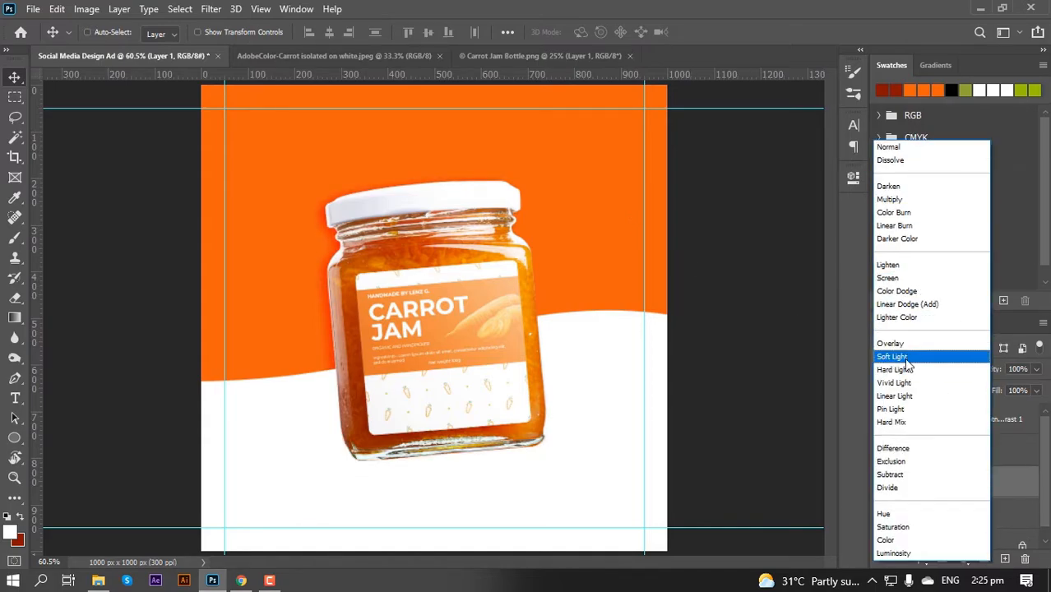
left_click(895, 239)
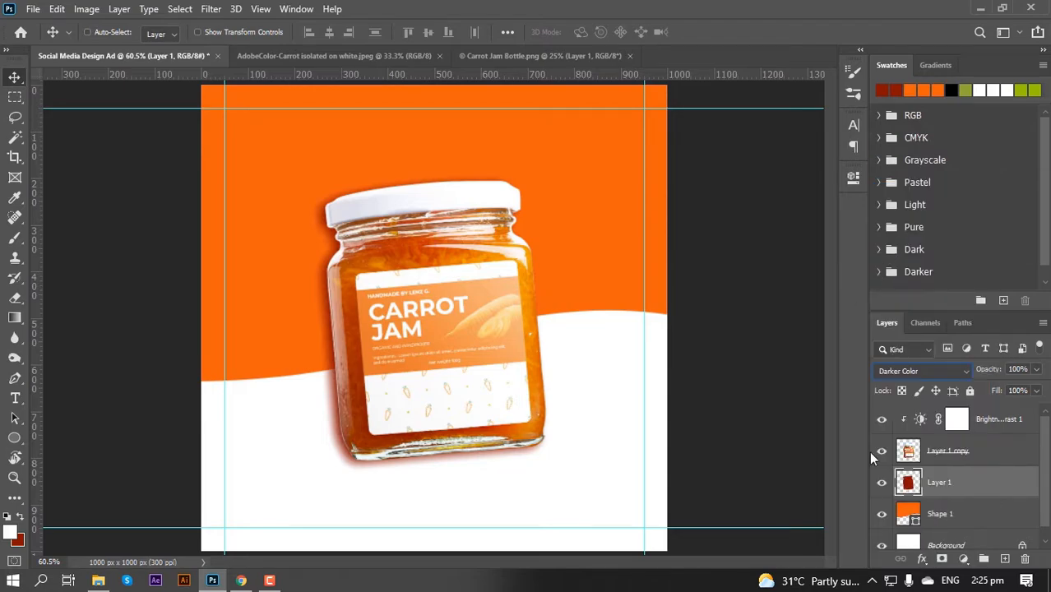
left_click(1024, 369)
type("45")
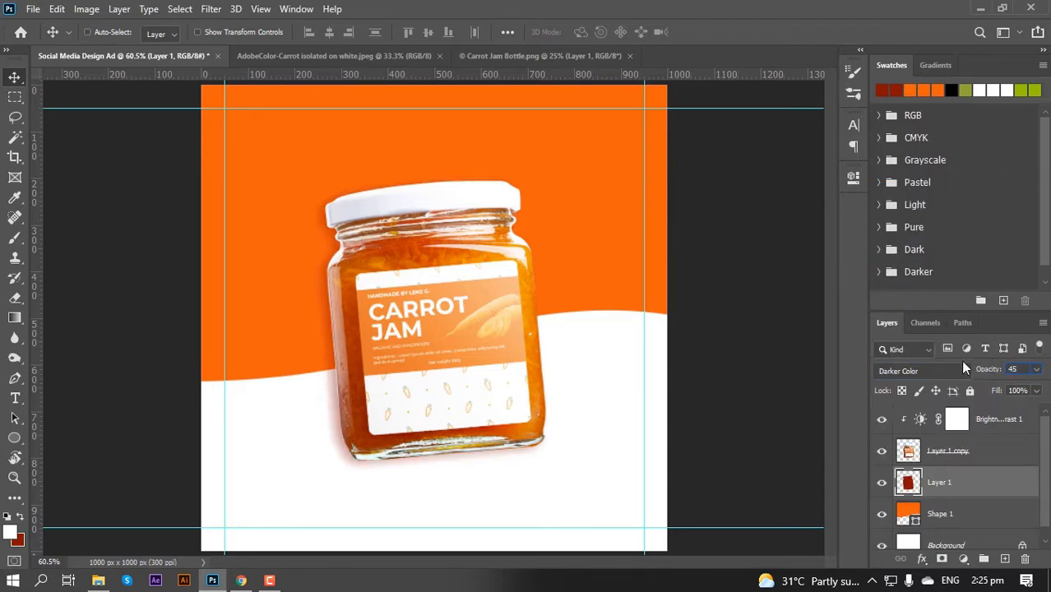
key("BackSpace")
key("BackSpace")
type("35")
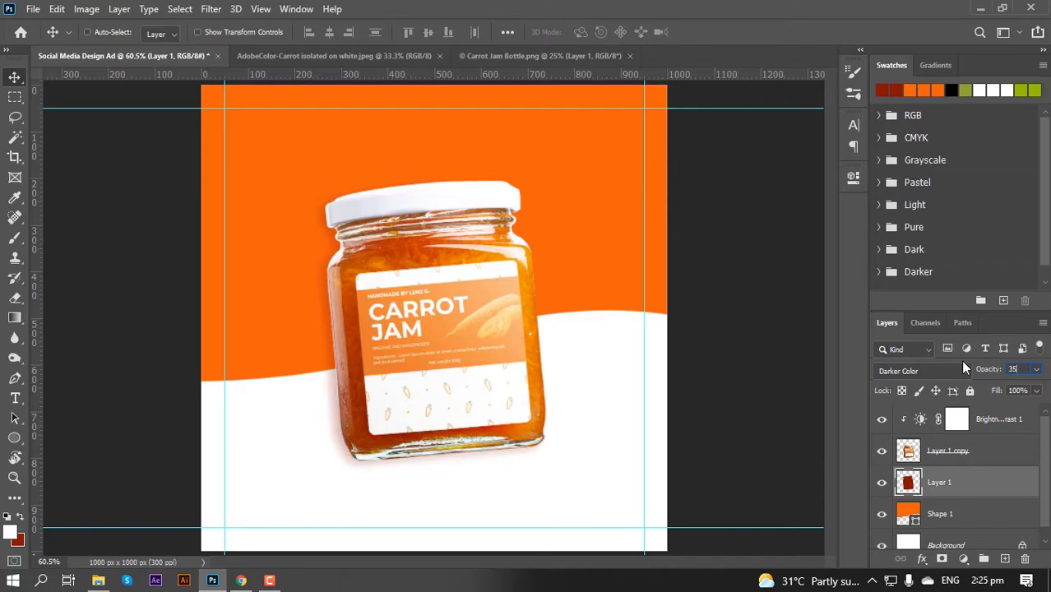
key("Return")
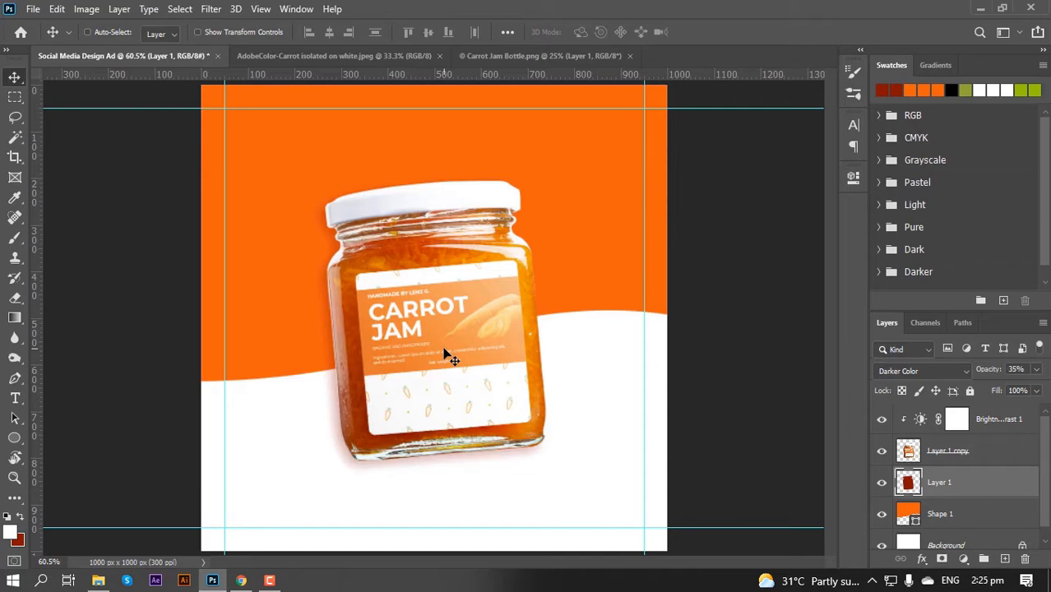
- Add a layer mask to the shadow and fade the area below the jar with a soft black 500 px brush
left_click(943, 560)
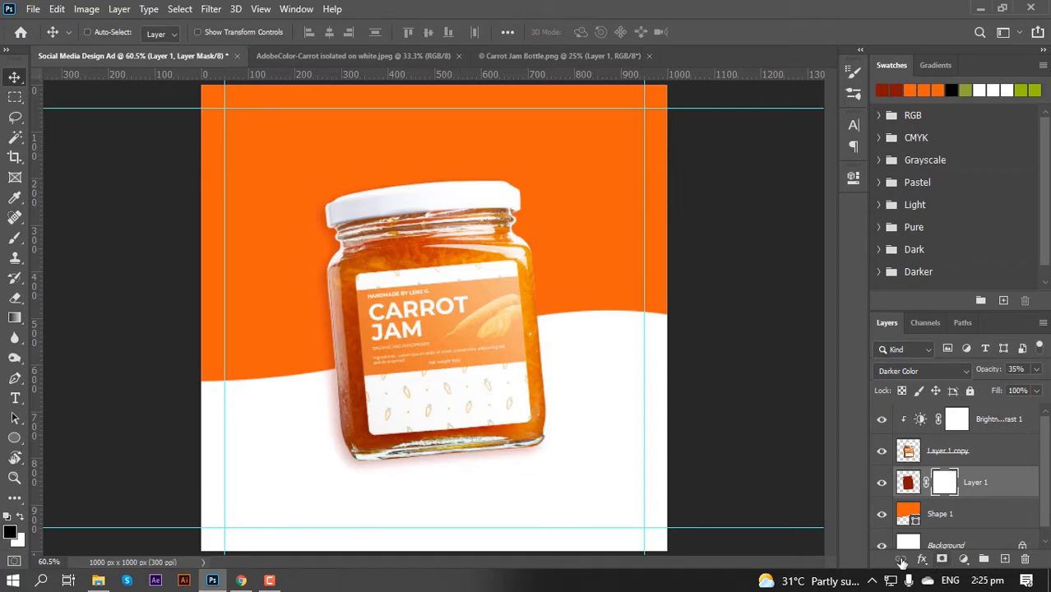
key("b")
scroll(540, 493, "up", 3)
scroll(538, 463, "down", 2)
scroll(537, 463, "left", 1)
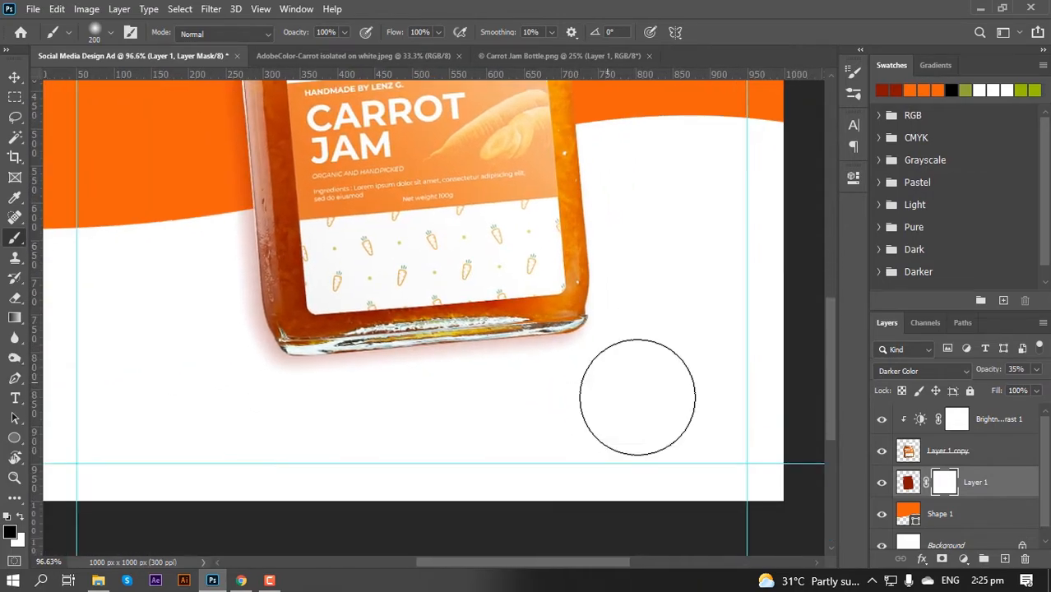
key("bracketright")
key("bracketright")
key("bracketright")
key("bracketright")
key("bracketright")
key("bracketright")
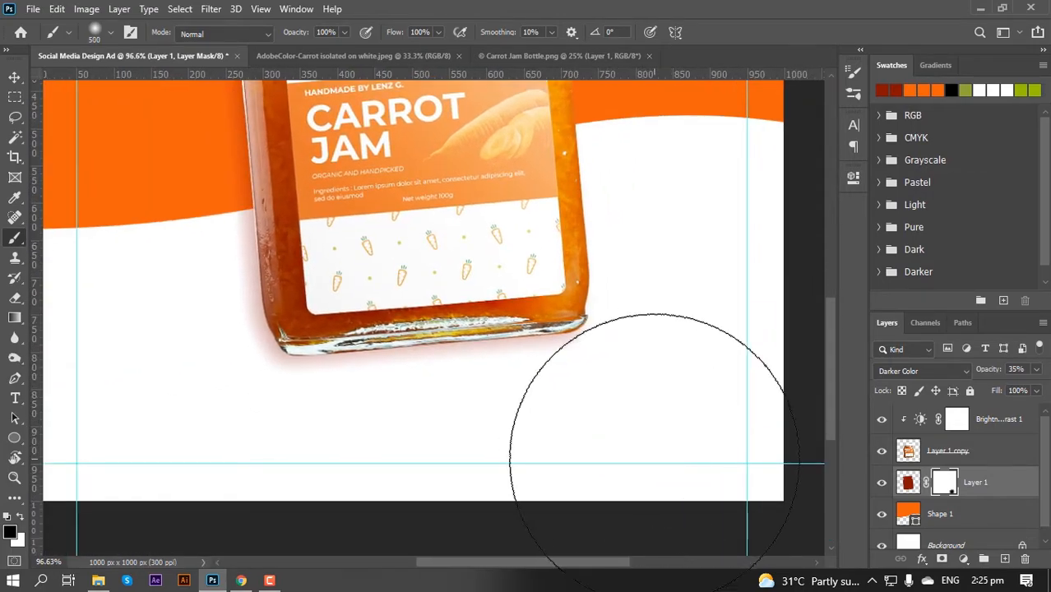
mouse_move(615, 403)
left_mouse_down()
mouse_move(264, 485)
mouse_move(481, 564)
left_mouse_up()
scroll(687, 477, "down", 3)
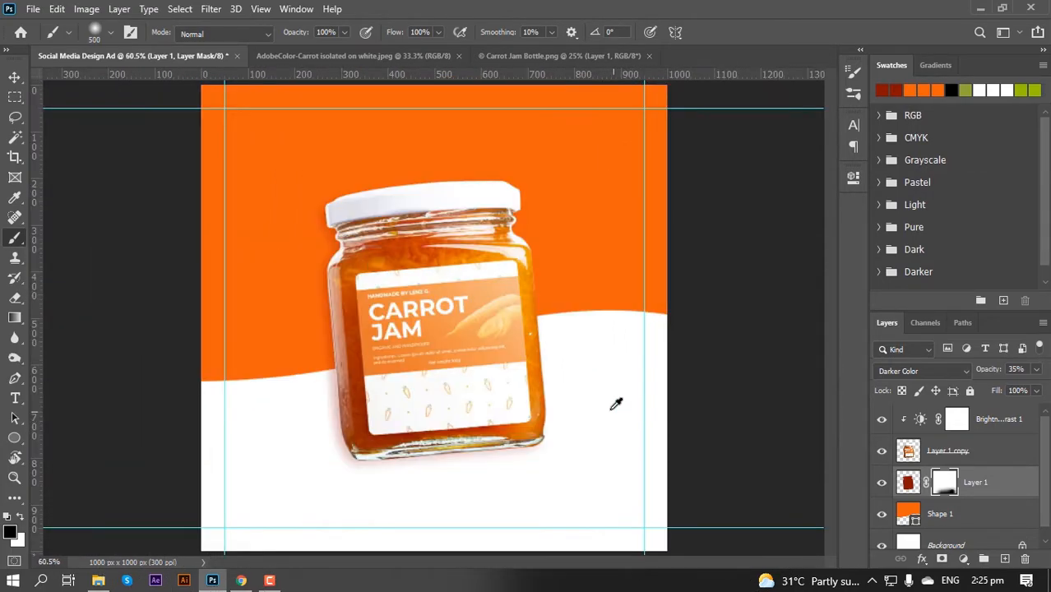
- Open the Carrot image, bring it into the Social Media Design Ad with the Move tool and place its layer above all others
left_click(15, 77)
scroll(311, 338, "up", 2)
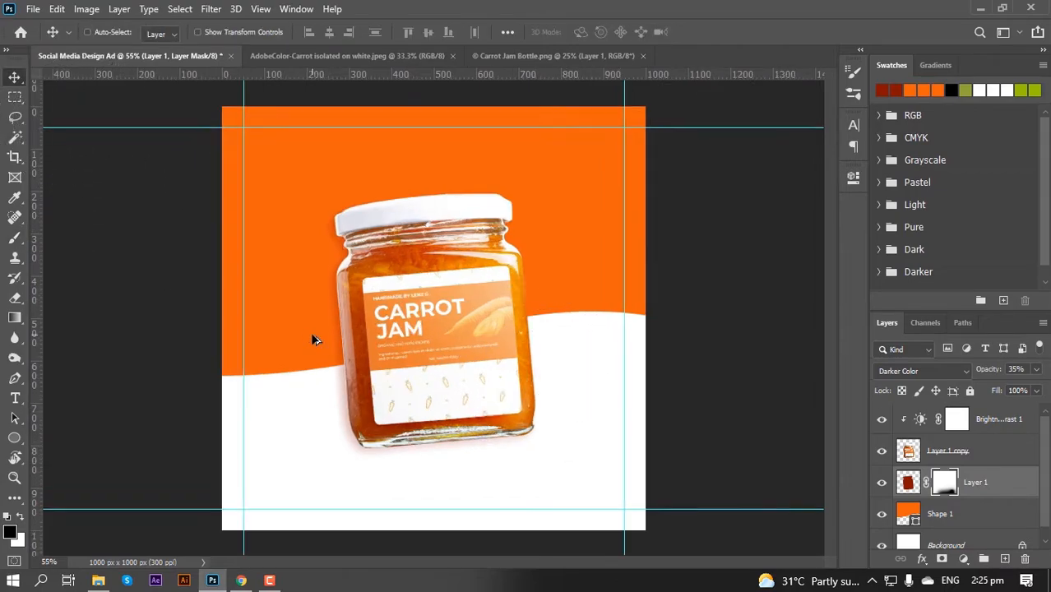
scroll(348, 351, "down", 1)
key("ctrl+o")
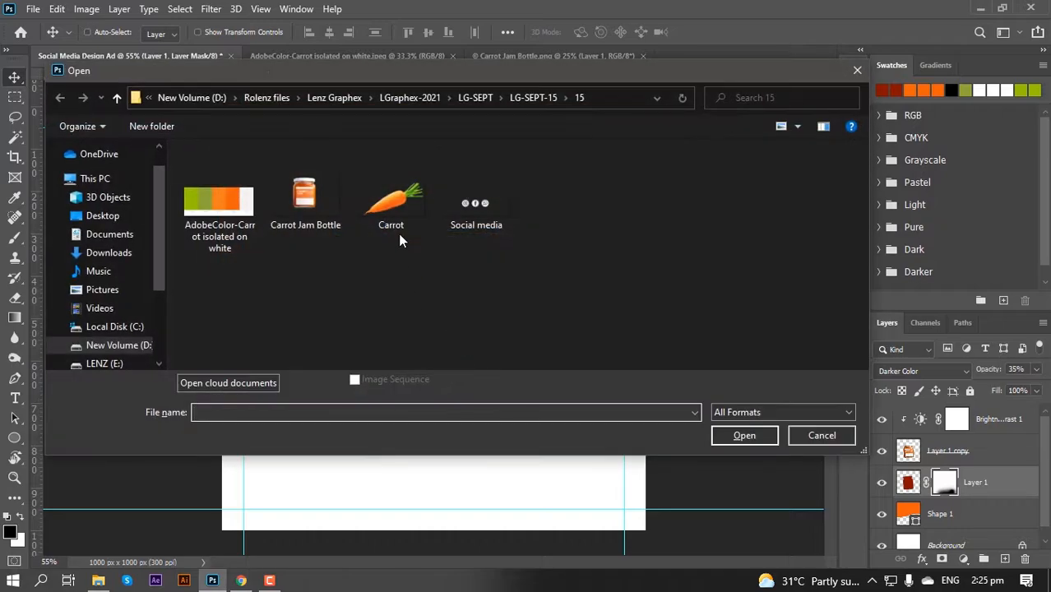
left_click(394, 208)
double_click(393, 202)
left_click_drag(441, 244, 337, 323)
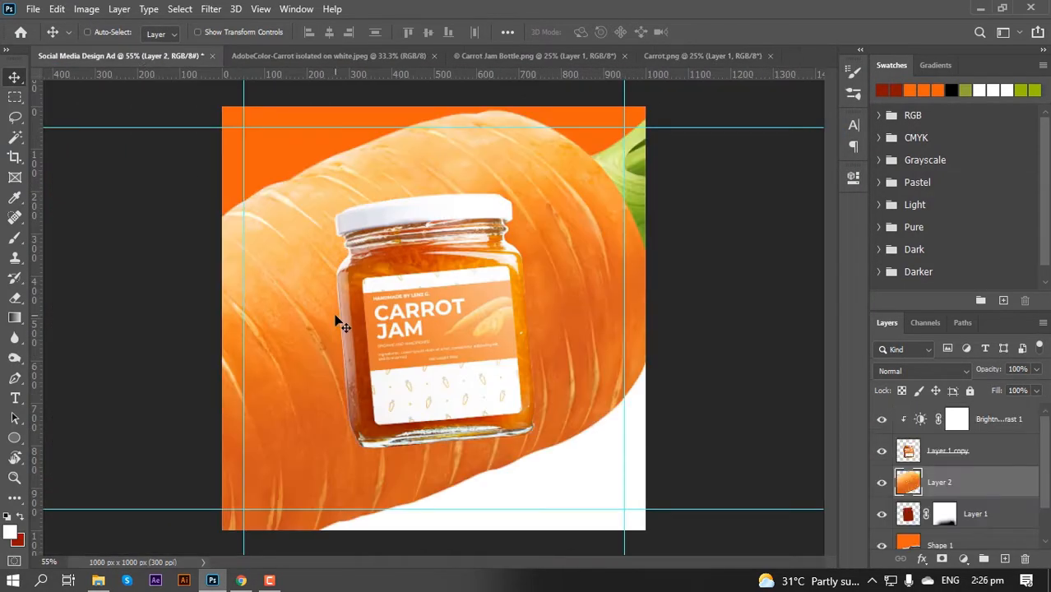
left_click_drag(987, 484, 986, 406)
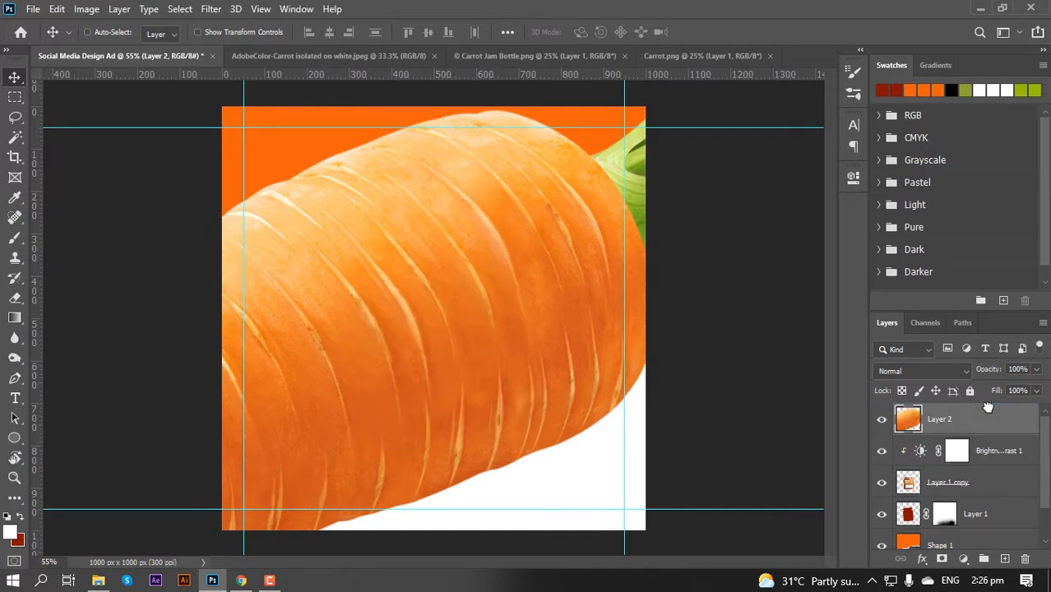
- Free-transform the carrot, rotating it to about -26.6° and scaling it down to about 21.6%
key("ctrl+t")
key("ctrl+0")
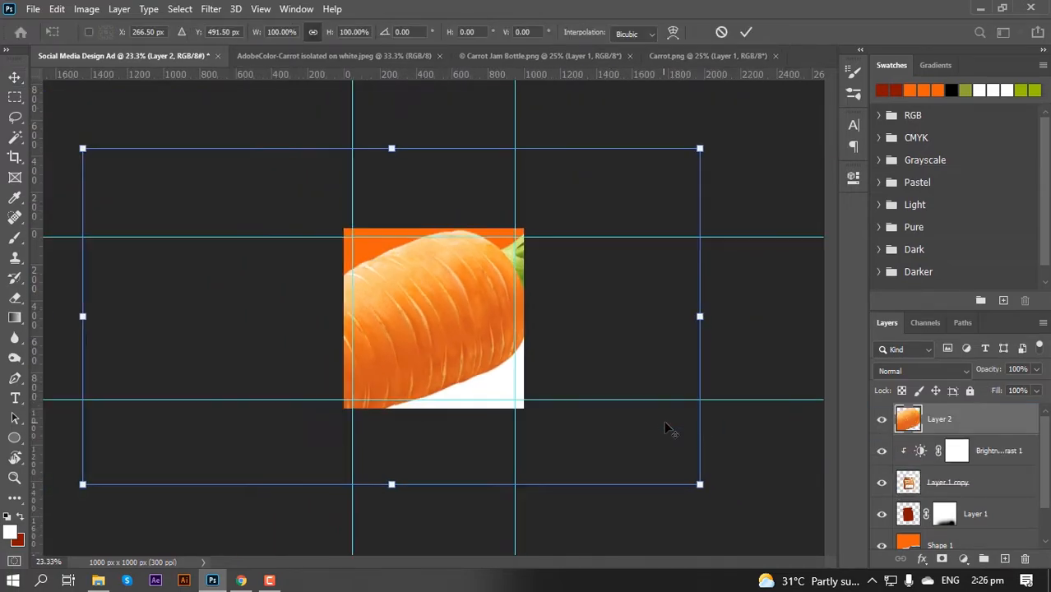
left_click_drag(774, 363, 674, 230)
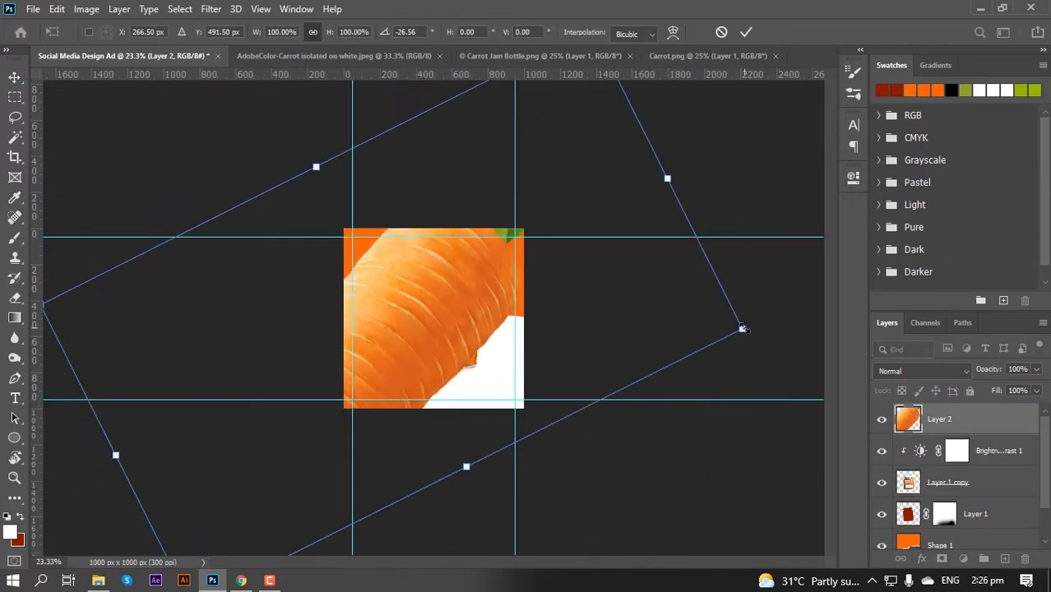
left_click_drag(743, 328, 451, 325)
key("ctrl+0")
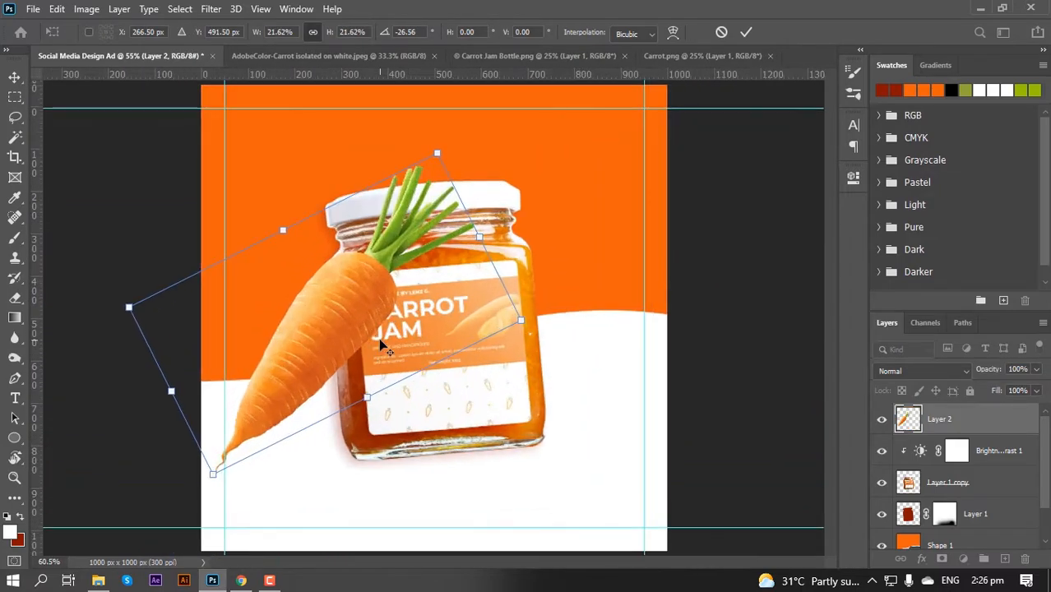
left_click_drag(647, 381, 560, 321)
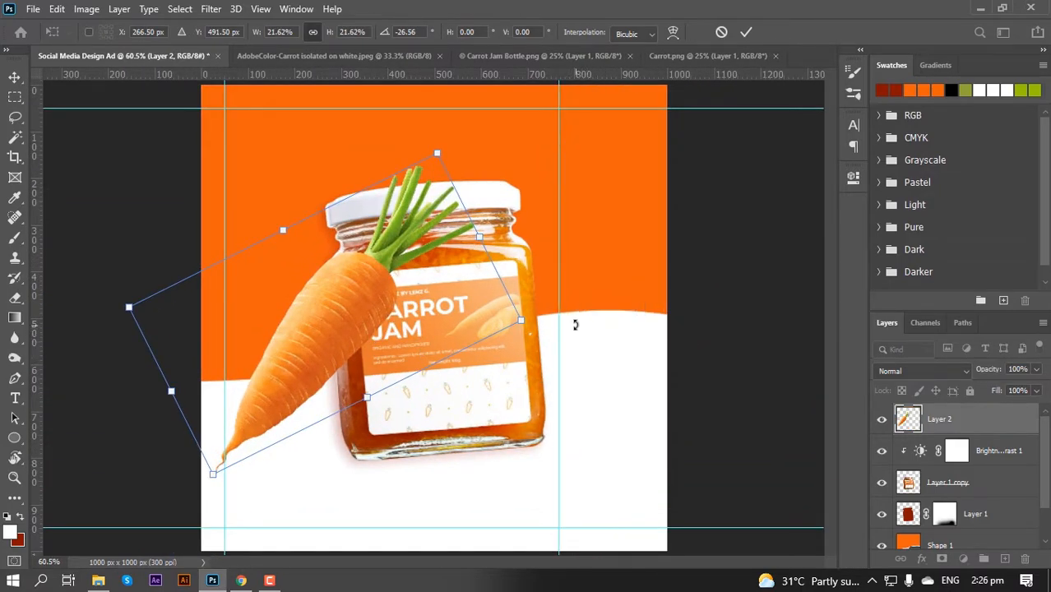
scroll(626, 217, "up", 3)
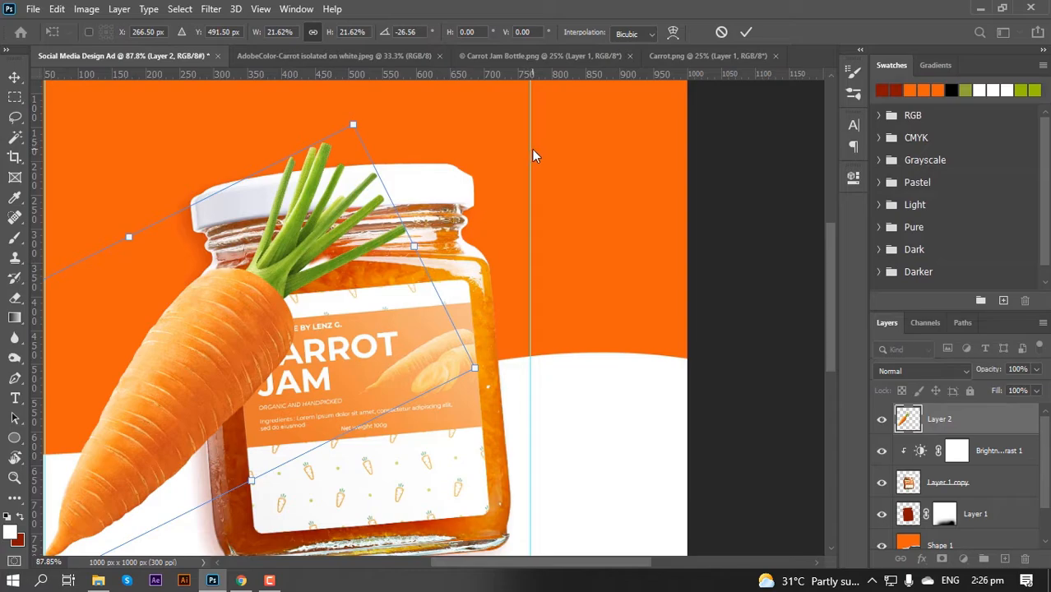
left_click_drag(532, 161, 655, 183)
- Scale the carrot down to about 8.9%, rotate it to about -88° and place it left of the jar across the wave's edge
left_click_drag(479, 312, 584, 268)
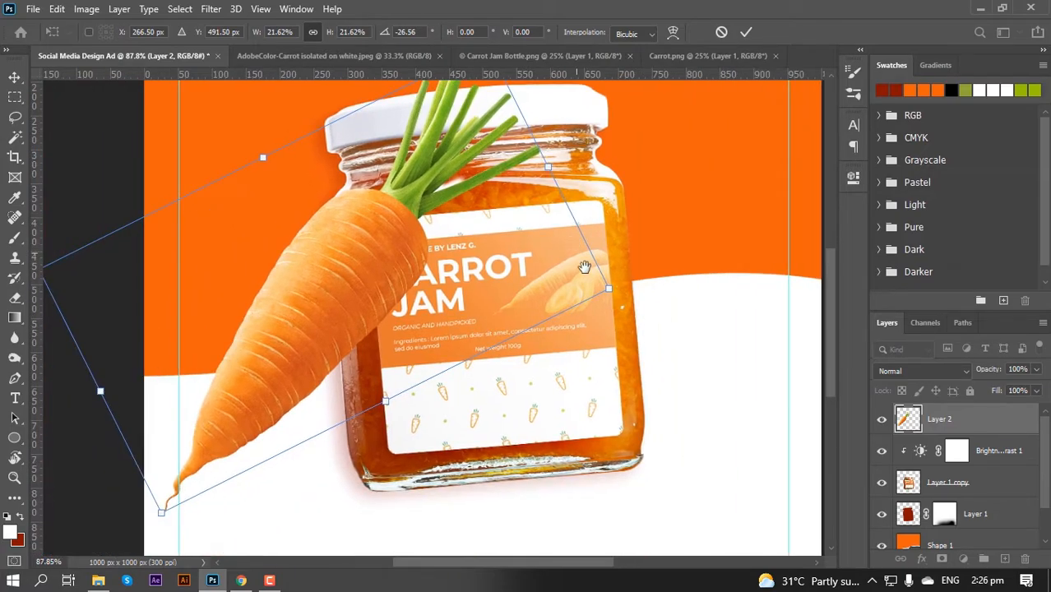
left_click_drag(618, 333, 593, 236)
left_click_drag(597, 198, 497, 227)
left_click_drag(361, 273, 306, 288)
left_click_drag(463, 242, 359, 202)
left_click_drag(391, 164, 358, 178)
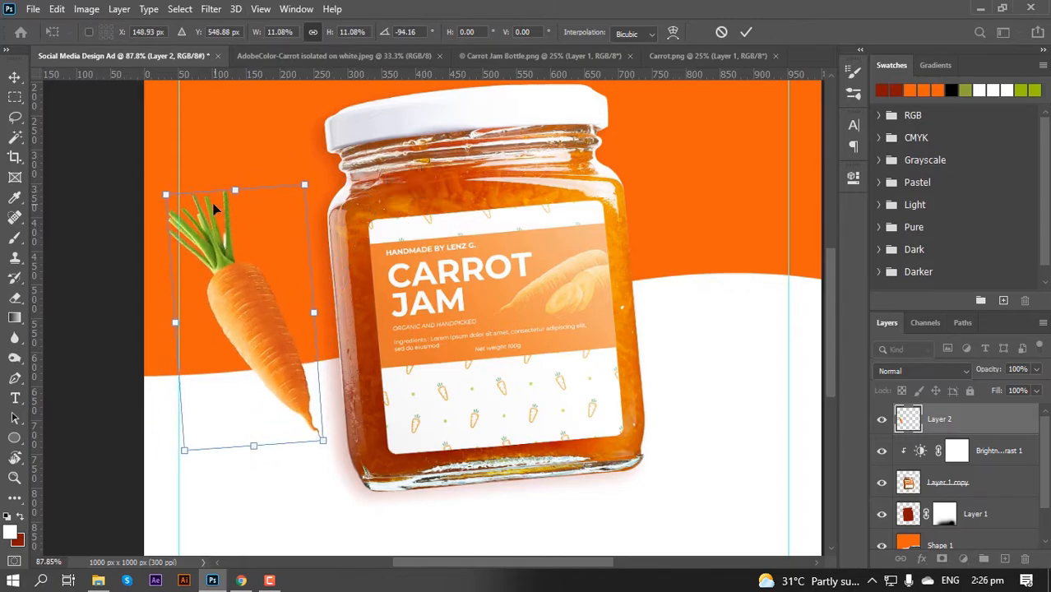
left_click_drag(172, 197, 223, 228)
left_click_drag(313, 251, 324, 262)
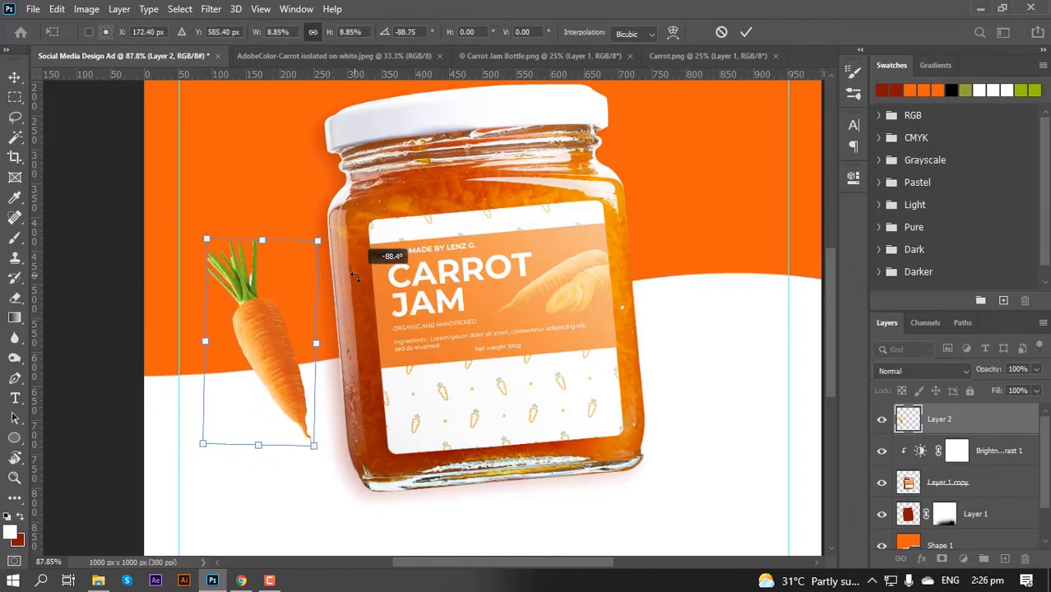
left_click_drag(306, 376, 286, 369)
key("Return")
- Shift the jar layer slightly right and move the carrot a little closer to the jar
scroll(300, 362, "down", 1)
scroll(300, 362, "down", 2)
left_click(986, 492)
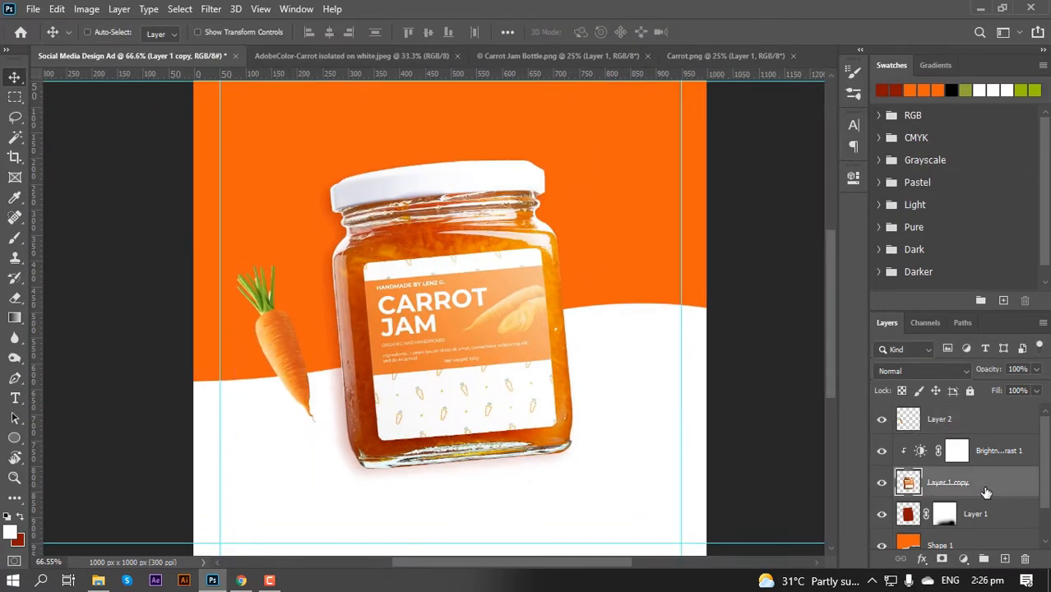
left_click_drag(530, 394, 540, 395)
left_click(971, 419)
left_click_drag(284, 363, 290, 366)
- Trace a closed Pen path around the white remnant between the carrot's rightmost leaves
scroll(266, 327, "up", 4)
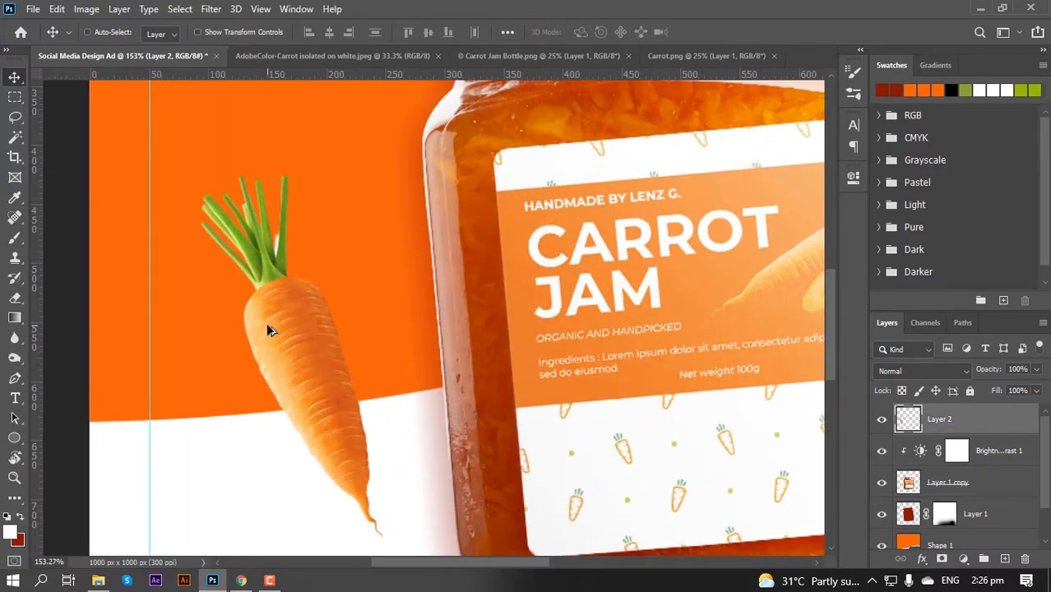
scroll(268, 330, "up", 8)
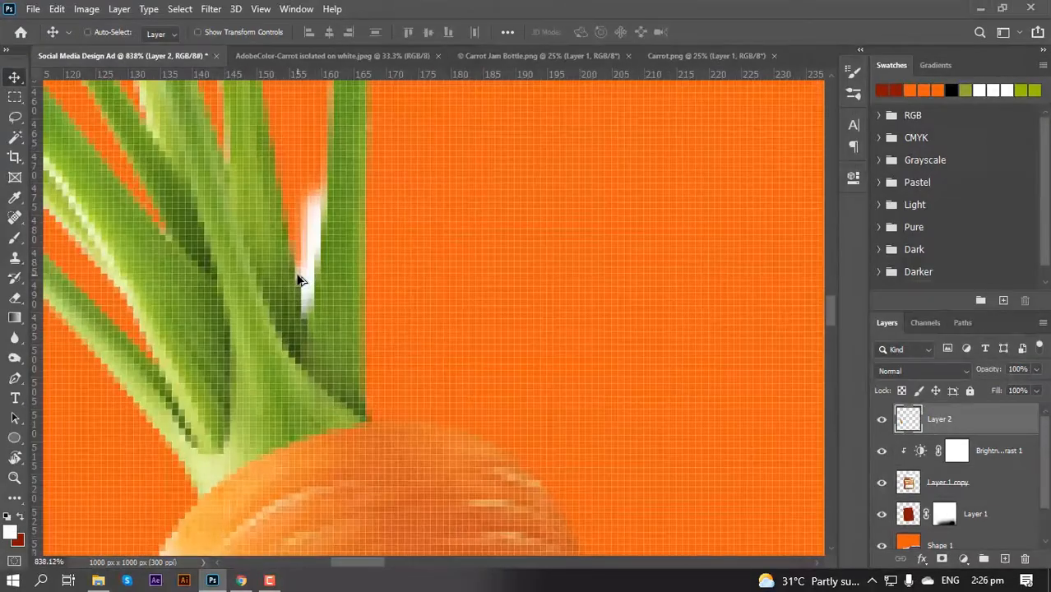
scroll(300, 280, "up", 2)
key("p")
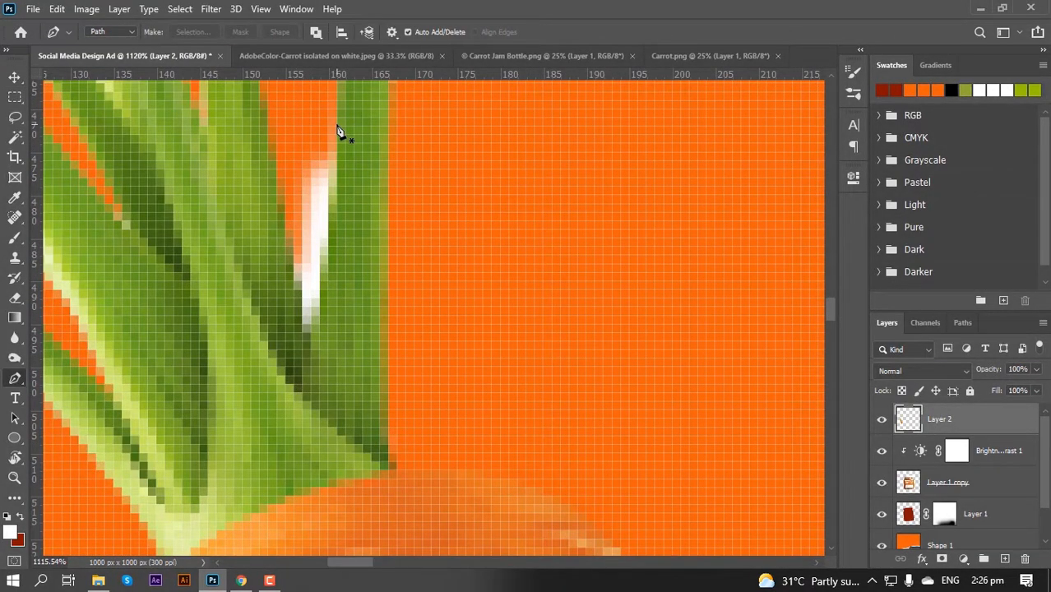
left_click(336, 127)
left_click(311, 332)
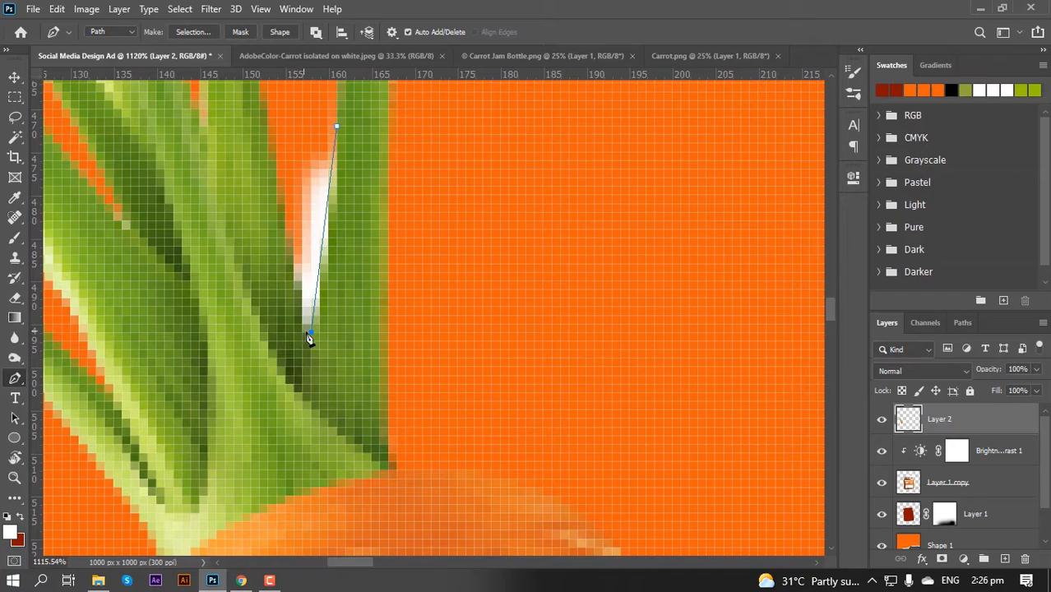
left_click_drag(317, 301, 323, 303)
left_click(303, 326)
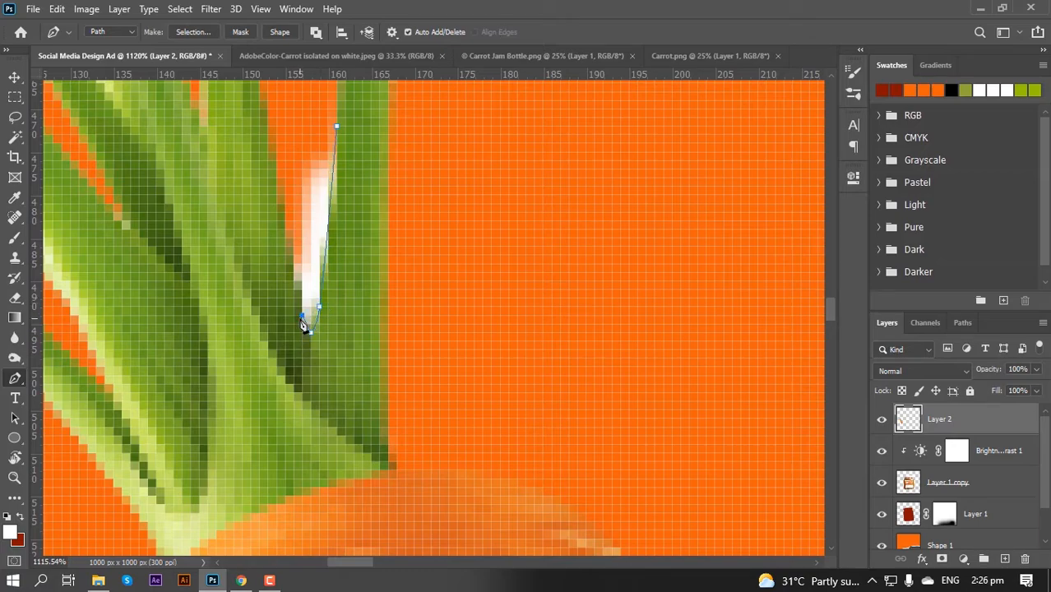
scroll(304, 321, "up", 2)
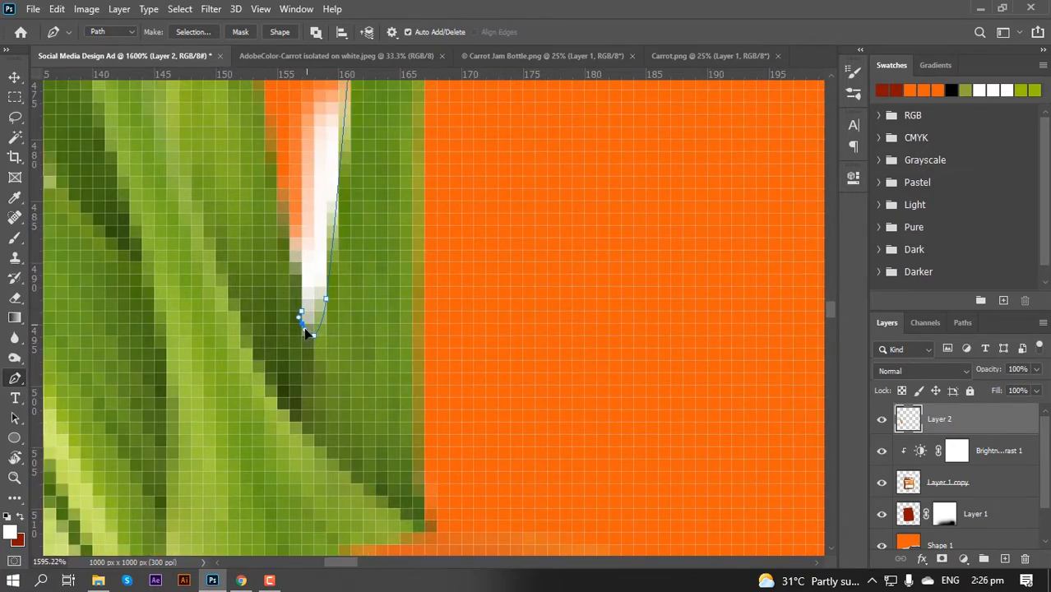
scroll(305, 329, "up", 3)
left_click(283, 245)
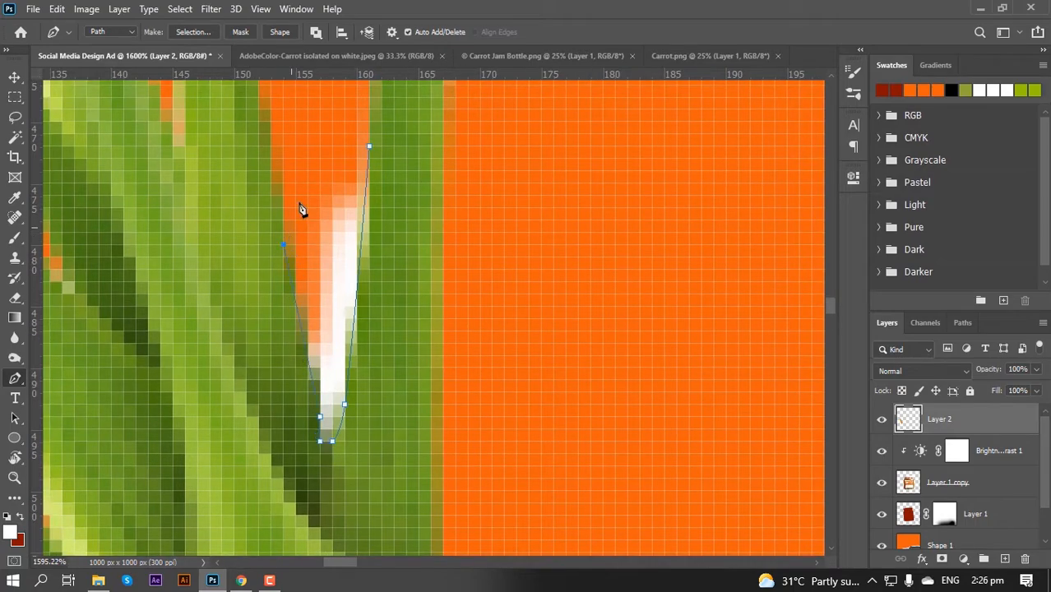
left_click(372, 149)
- Convert the path to a selection, delete the white remnant from the carrot layer and deselect
key("ctrl+Return")
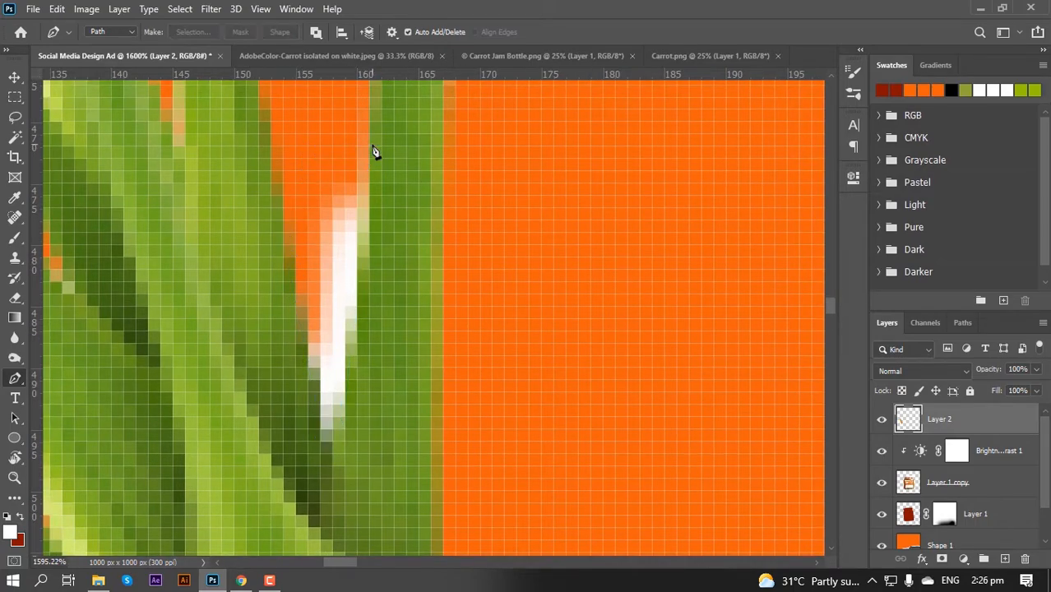
key("Delete")
right_click(332, 206)
left_click(378, 216)
- Duplicate the carrot layer and turn the lower copy into a shadow by filling its outline with dark red and softening it
scroll(293, 360, "up", 3)
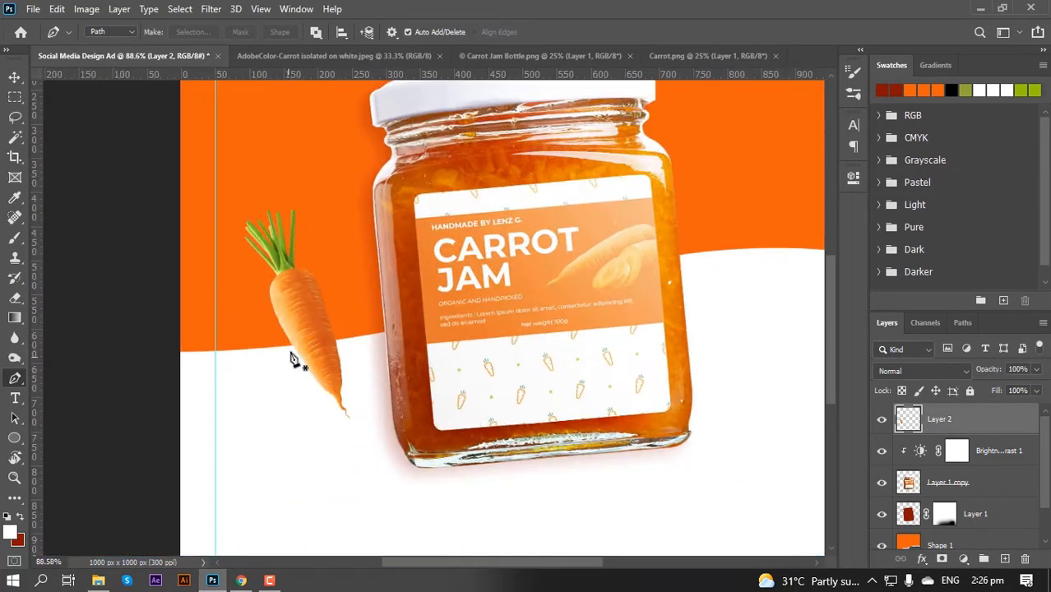
scroll(363, 395, "down", 2)
key("v")
key("ctrl+0")
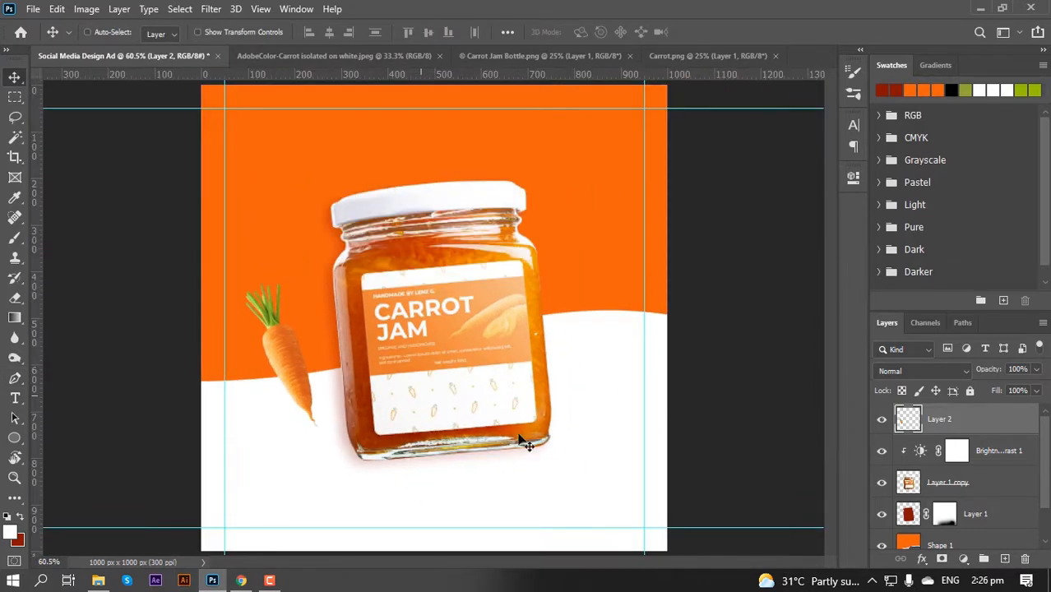
key("ctrl+j")
left_click(909, 451)
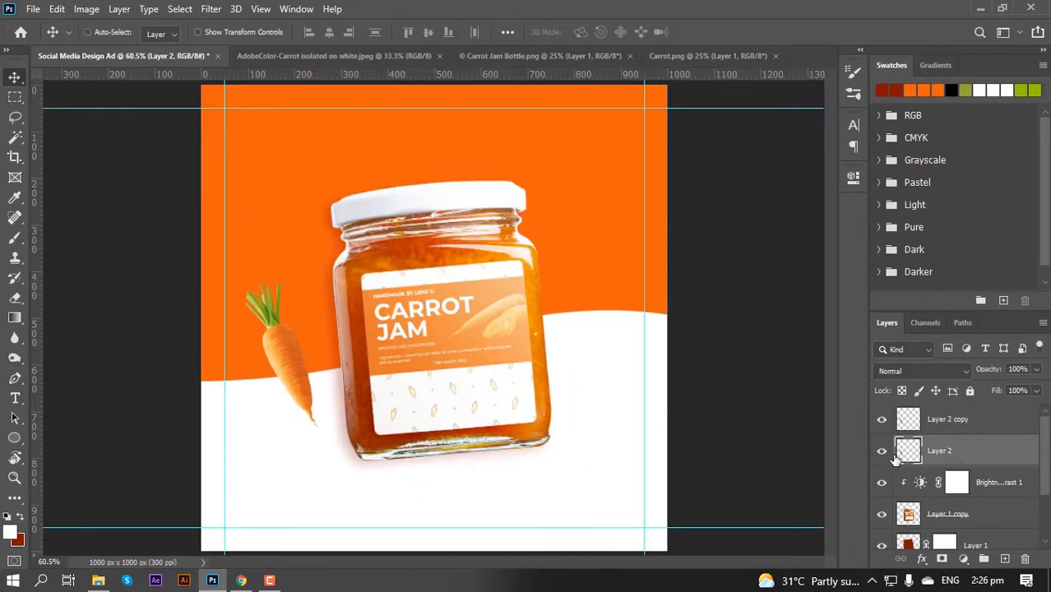
left_click(909, 453, "ctrl")
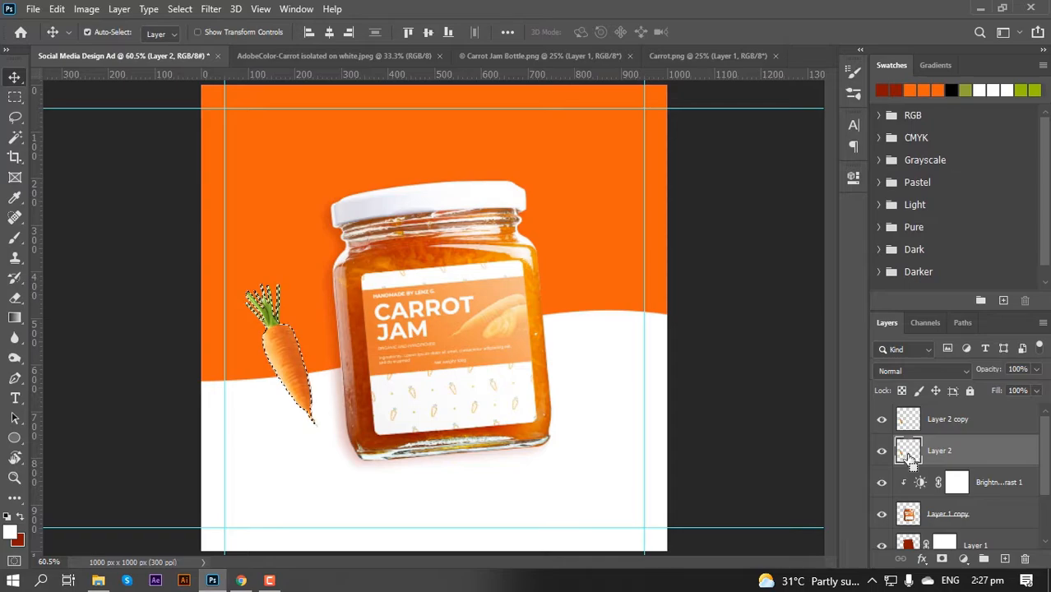
key("ctrl")
key("ctrl+d")
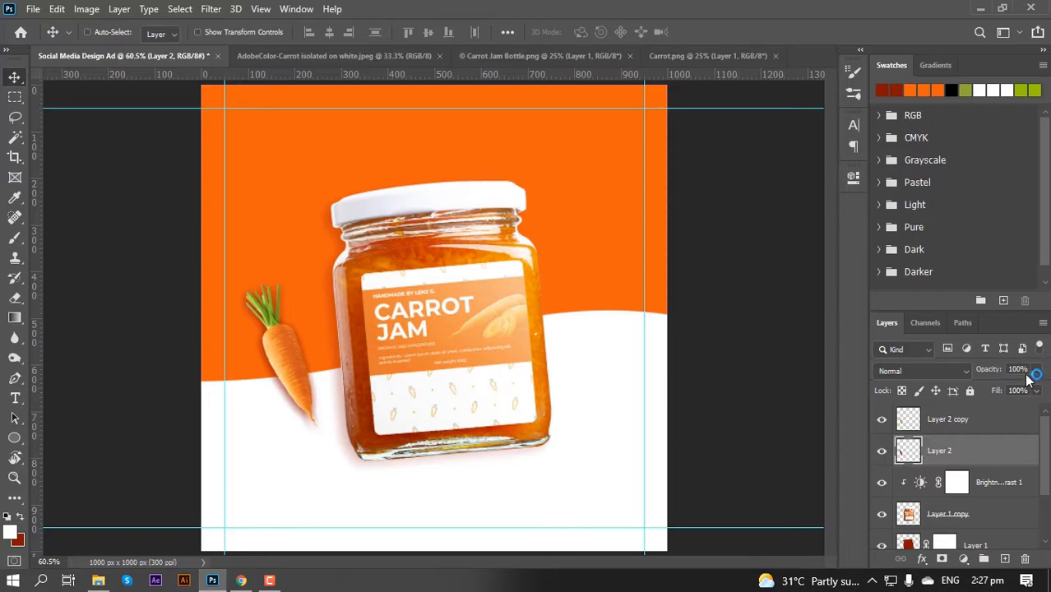
- Set the carrot shadow layer's opacity to 30%
left_click(987, 370)
type("35")
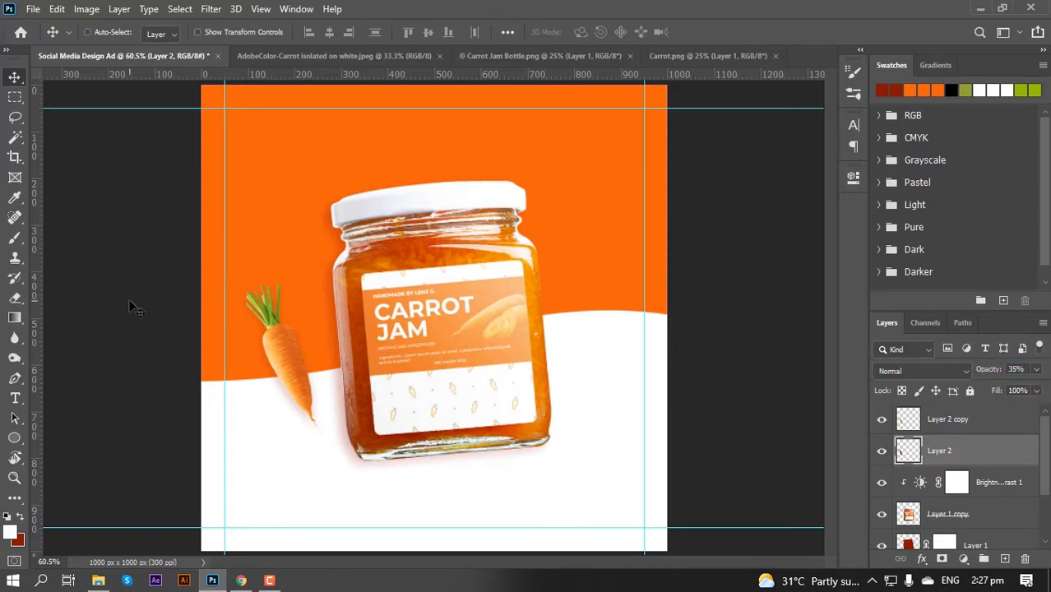
scroll(278, 347, "down", 1)
scroll(324, 392, "up", 3)
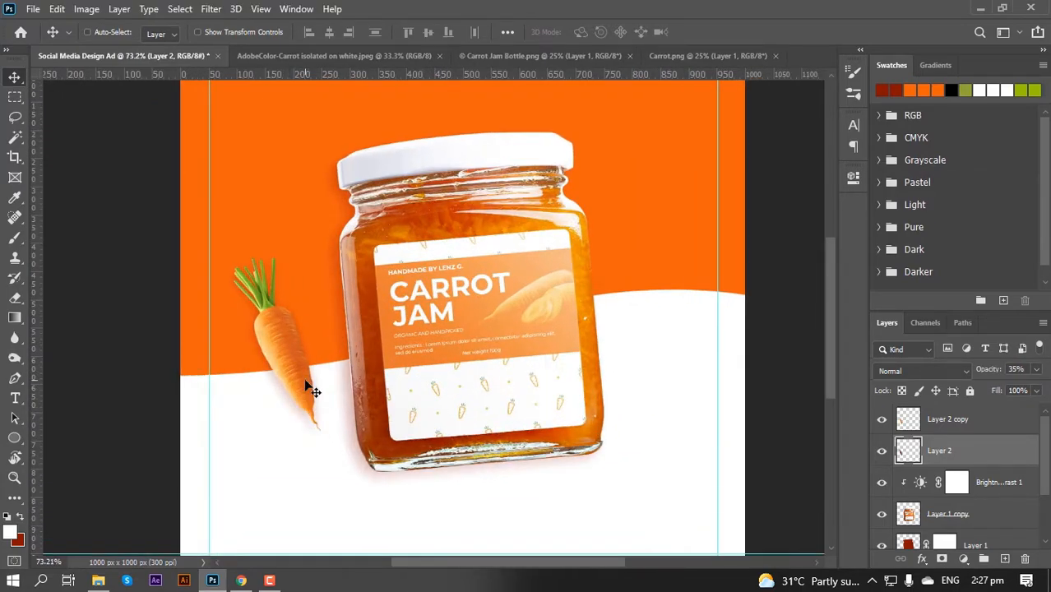
type("25")
key("BackSpace")
key("BackSpace")
type("30")
key("Return")
key("ctrl+minus")
key("ctrl+minus")
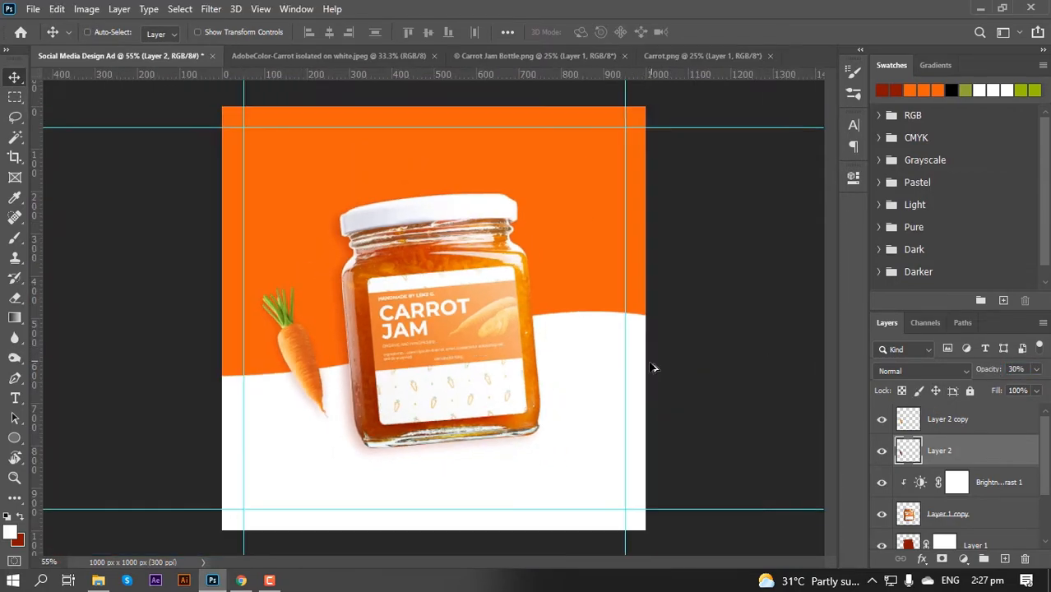
- Group the carrot layer with its shadow and name the group Carrot1
left_click(983, 433, "shift")
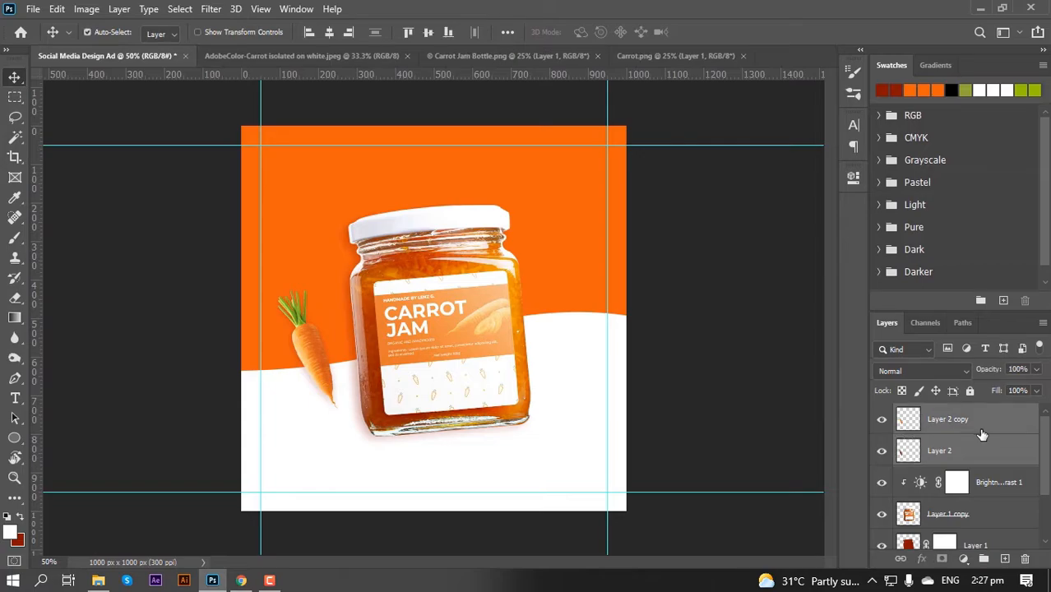
key("ctrl+g")
double_click(952, 414)
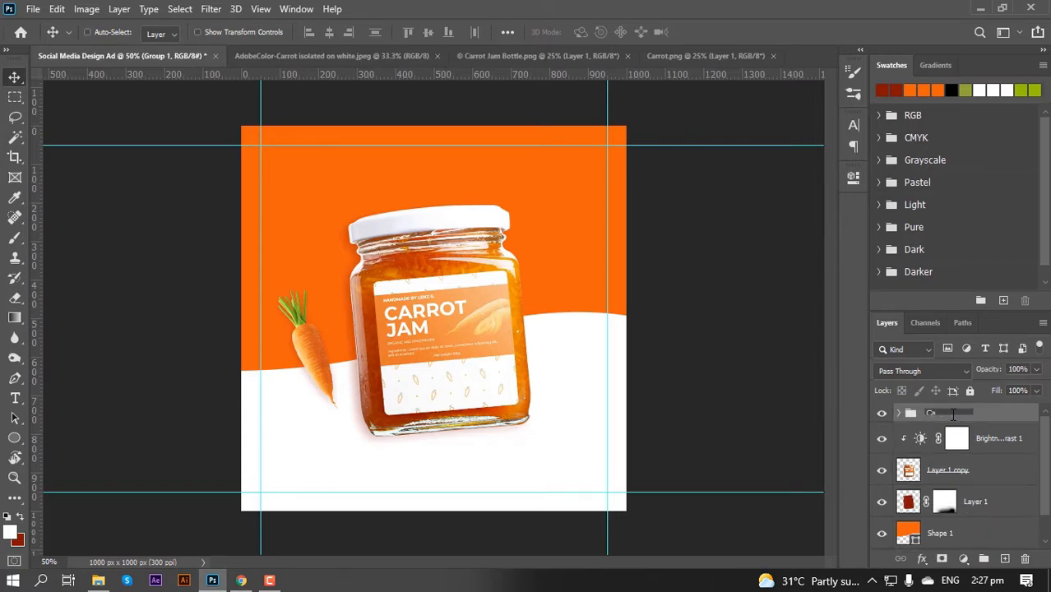
type("Carrot1")
key("Return")
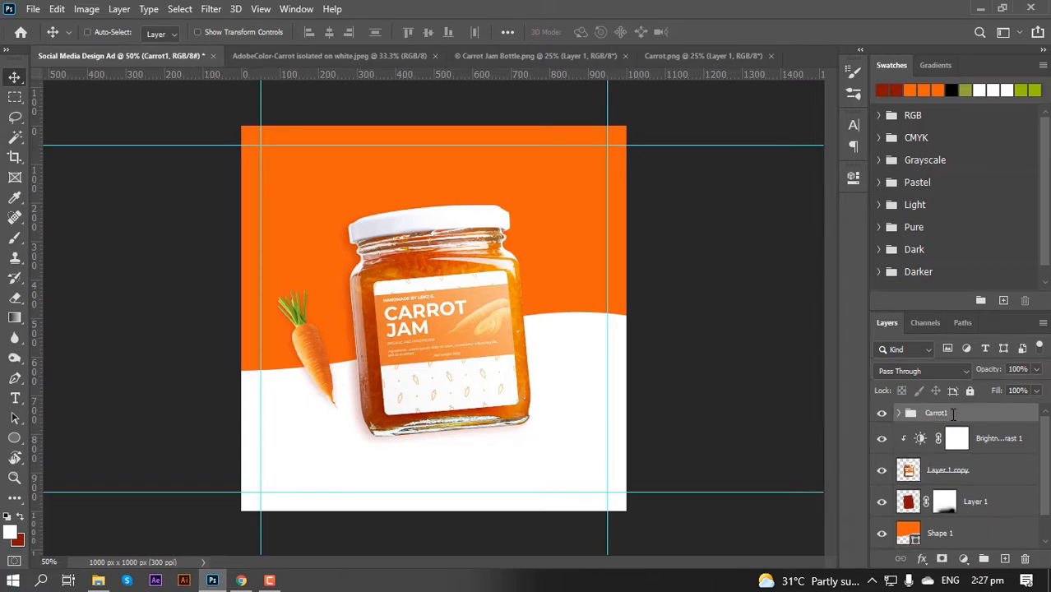
- Duplicate the Carrot1 group and rename the copy Carrot2
key("ctrl+j")
double_click(948, 414)
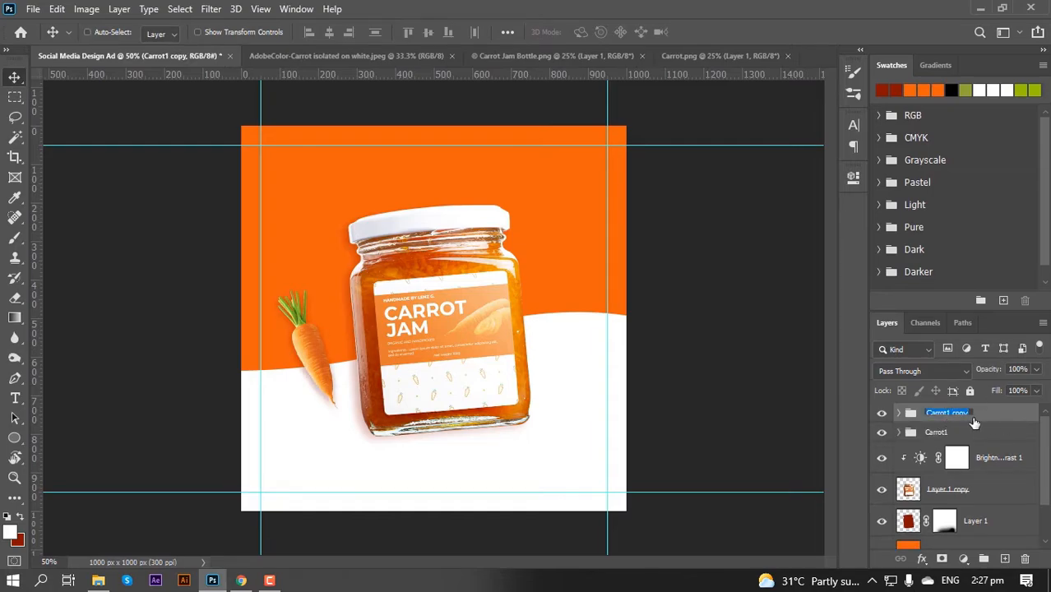
left_click(972, 413)
key("Return")
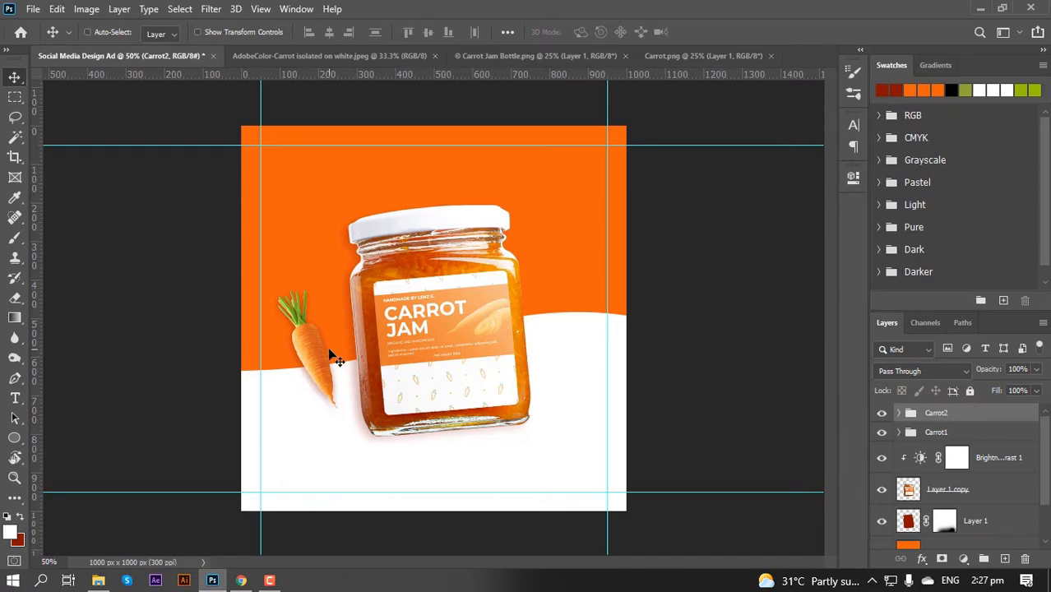
- Move the Carrot2 group to the right side of the jar and flip it horizontally with Free Transform
left_click_drag(333, 356, 580, 298)
key("ctrl+t")
right_click(558, 298)
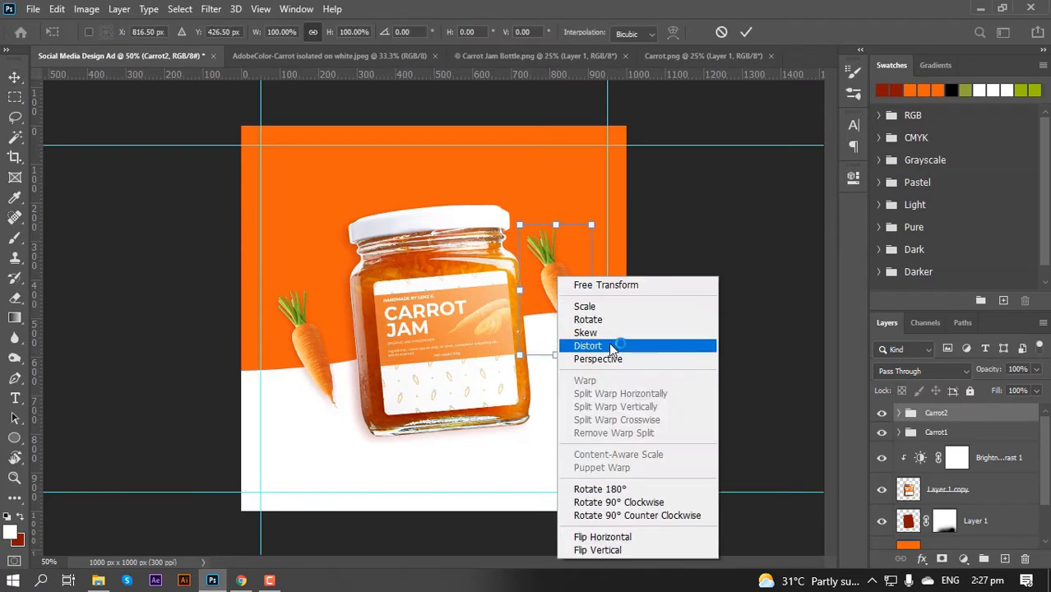
left_click(614, 534)
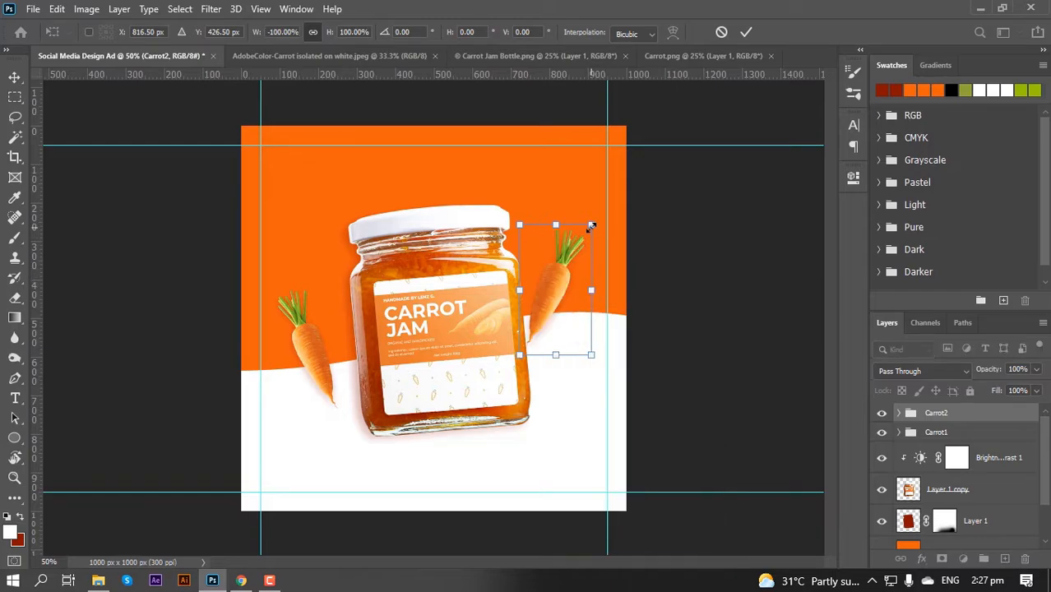
left_click_drag(591, 227, 580, 248)
left_click_drag(608, 259, 598, 262)
key("ctrl+z")
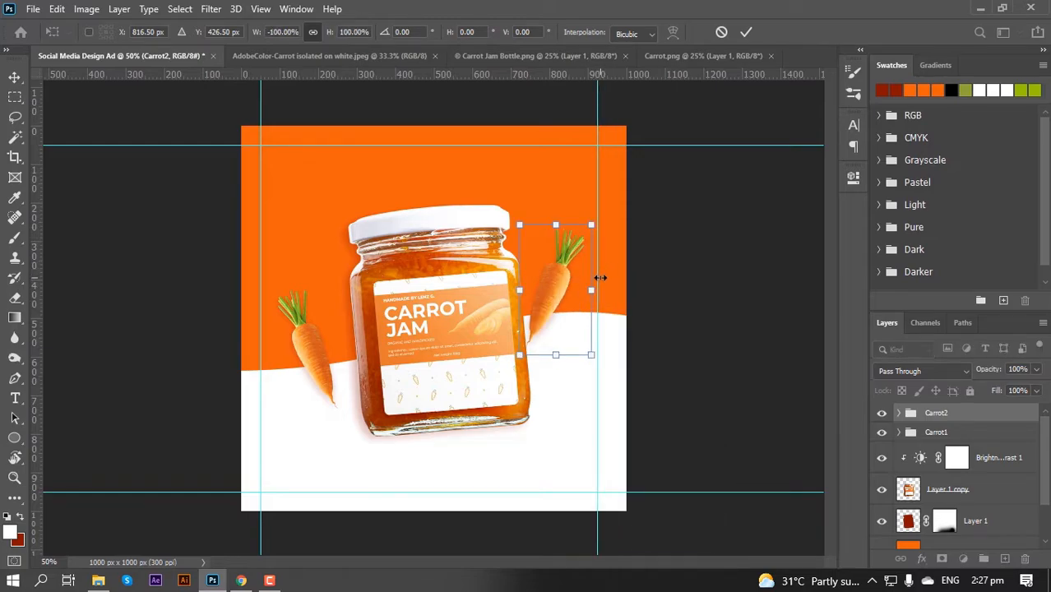
scroll(601, 278, "up", 5)
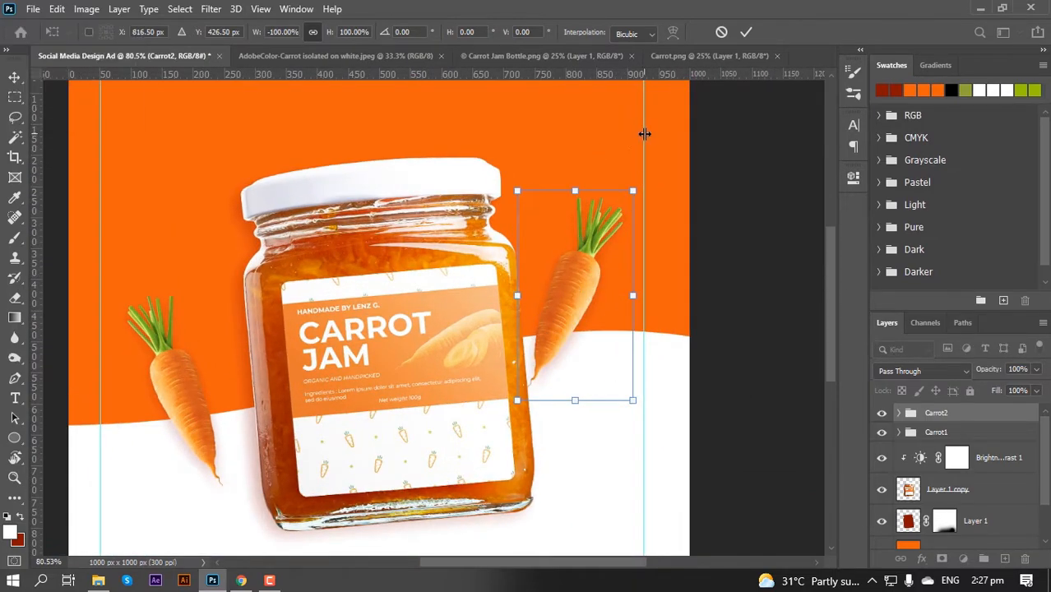
left_click_drag(645, 133, 659, 136)
- Scale the Carrot2 group down to about 70.7% and position it right of the jar on the wave's edge
left_click_drag(591, 303, 616, 318)
left_click_drag(650, 206, 635, 232)
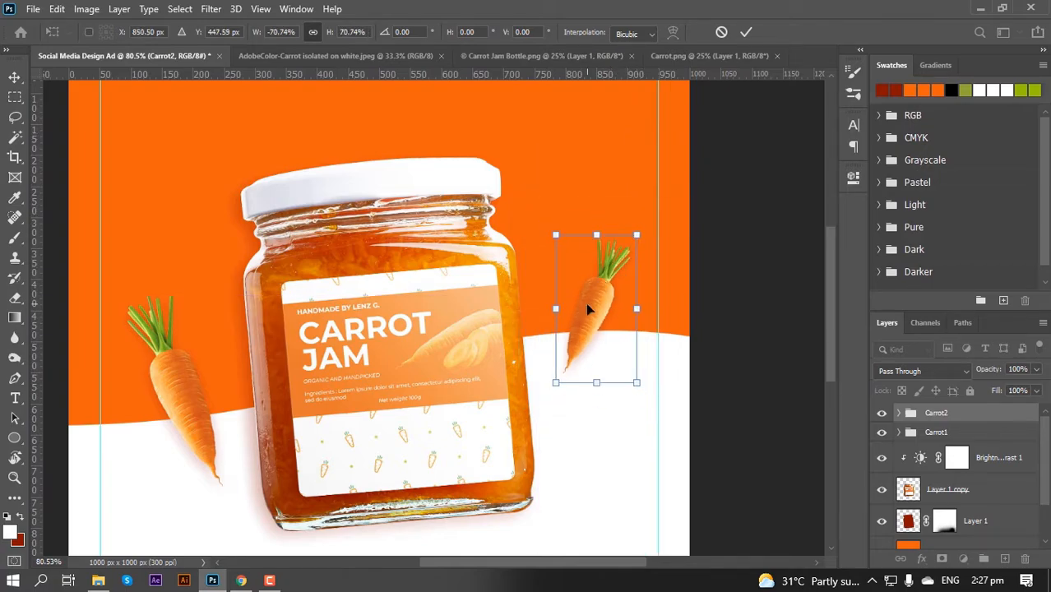
left_click_drag(589, 306, 589, 317)
key("Return")
key("ctrl+0")
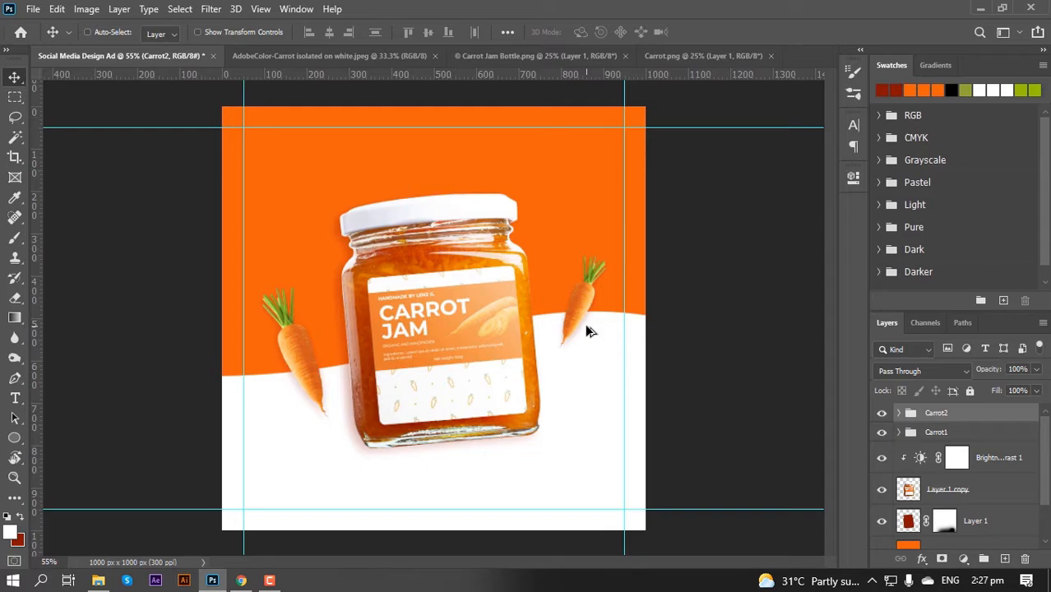
- Select the jar layer together with its shadow layer and nudge them slightly
left_click(954, 489)
mouse_move(507, 387)
left_mouse_down()
mouse_move(516, 352)
mouse_move(504, 389)
left_mouse_up()
scroll(517, 402, "down", 2)
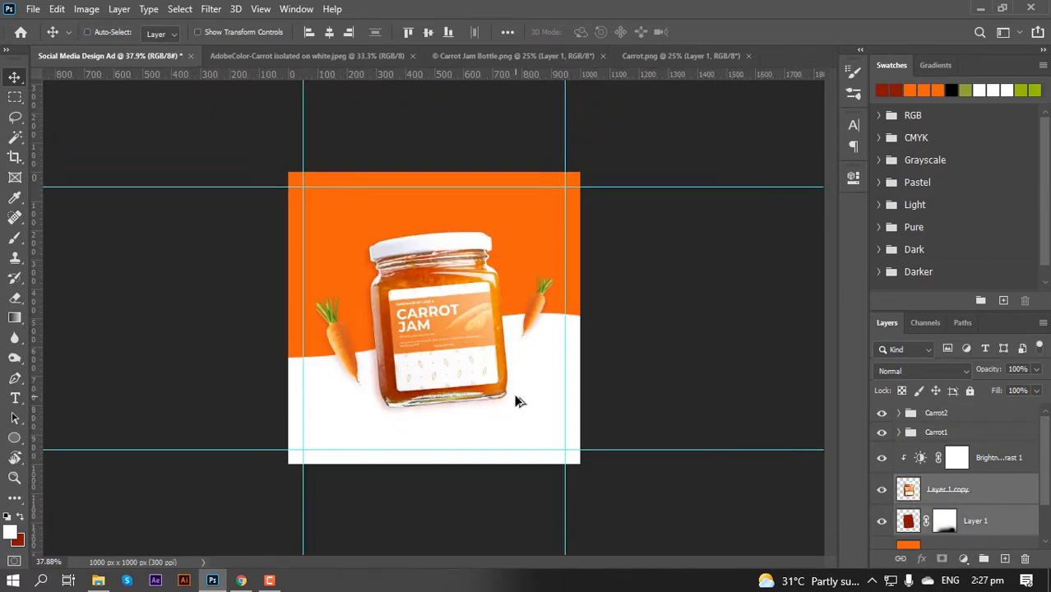
scroll(326, 389, "up", 1)
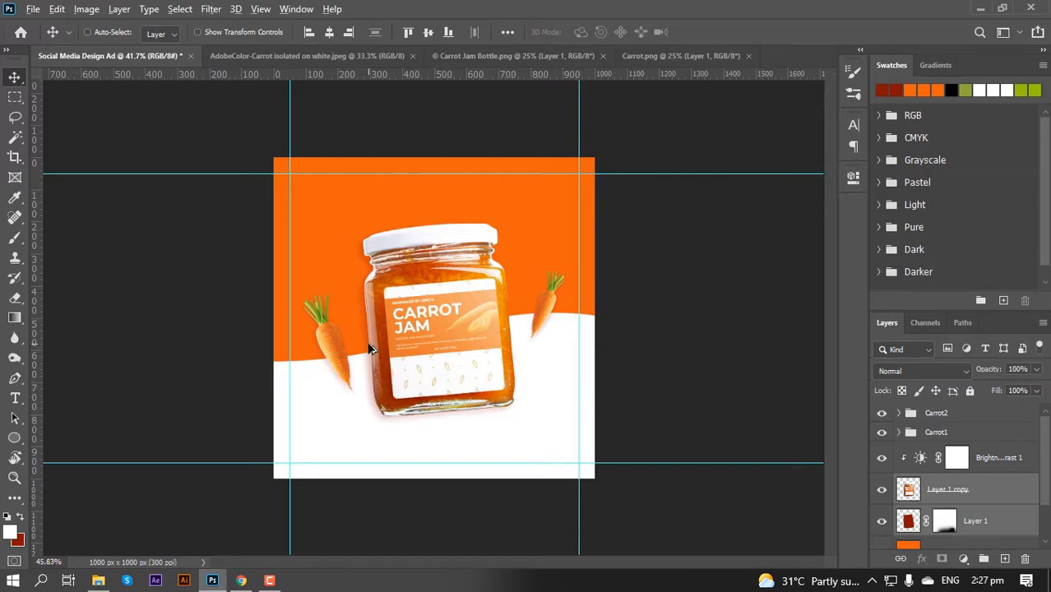
scroll(370, 350, "up", 3)
- Fine-tune the Carrot2 group's position and nudge the Carrot1 group slightly left, away from the jar
left_click(954, 414)
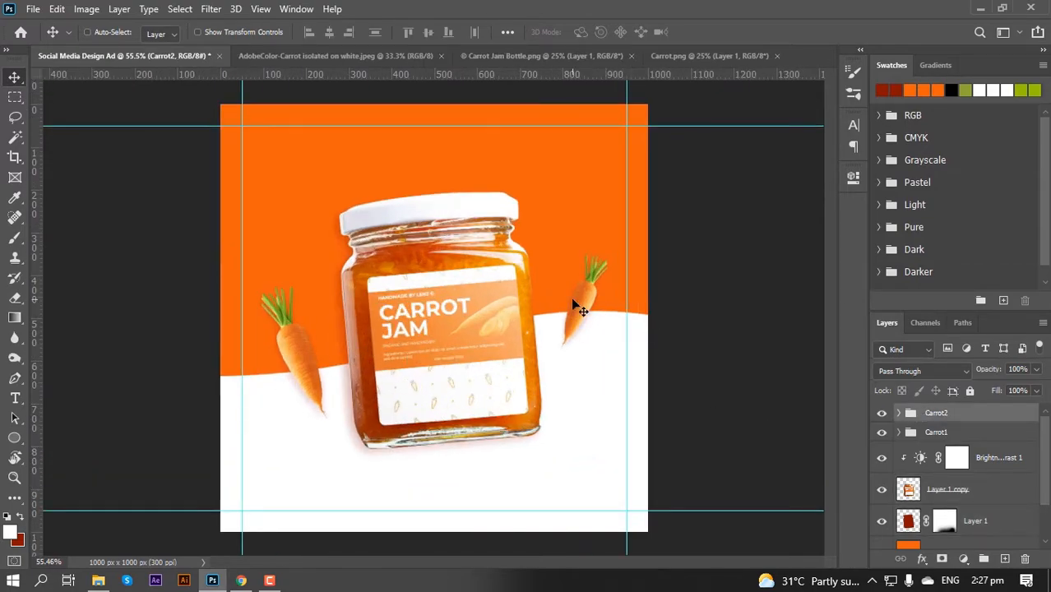
left_click_drag(580, 307, 576, 302)
left_click(968, 436)
key("Left")
key("Left")
key("Left")
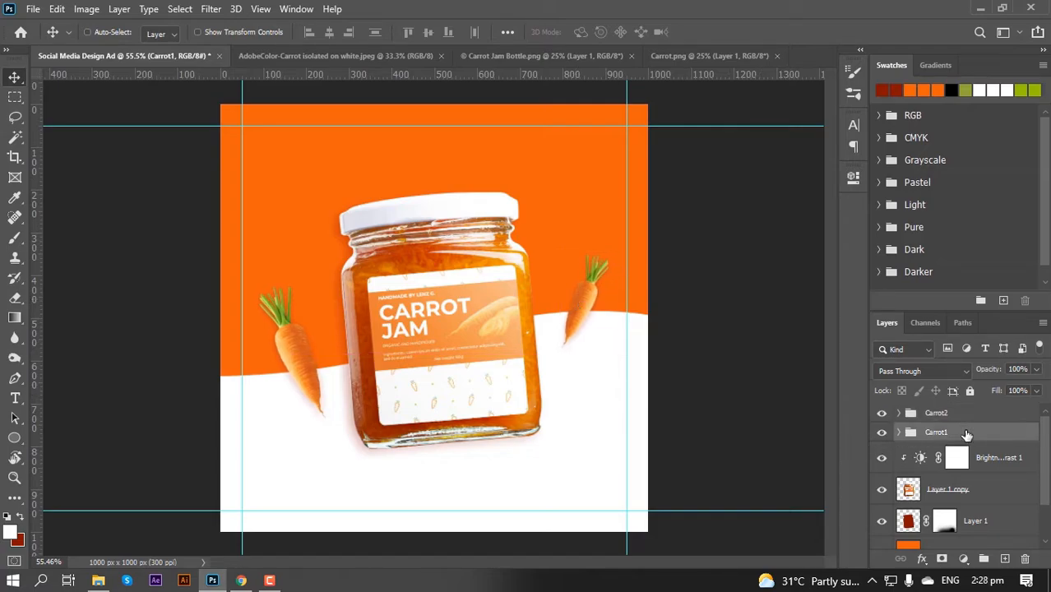
- Draw a circle about 262 px wide over the jar's lower-right corner, on a layer above the Carrot2 group
scroll(459, 367, "down", 3)
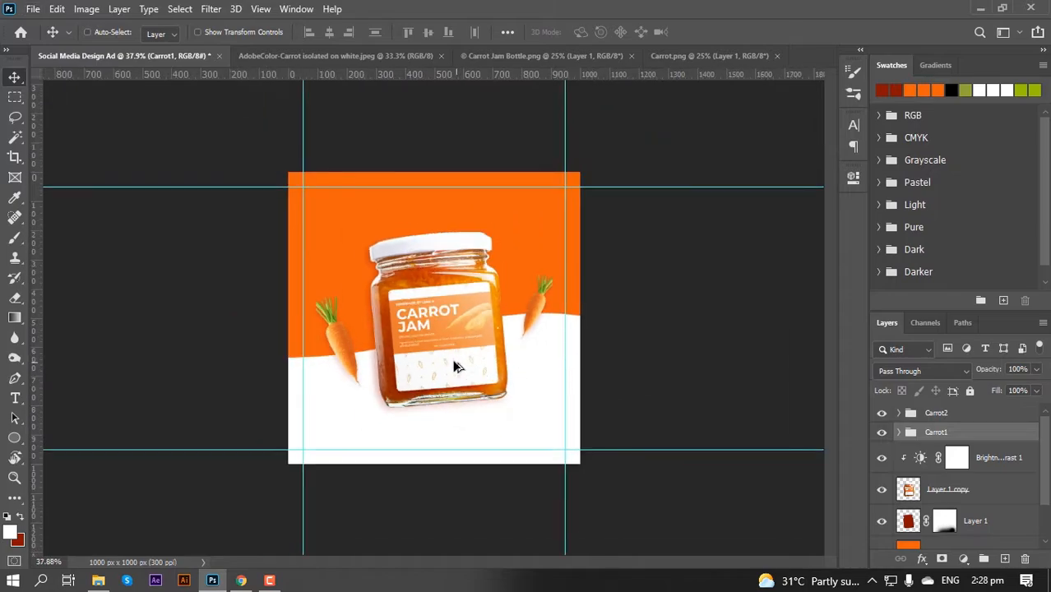
scroll(372, 343, "up", 2)
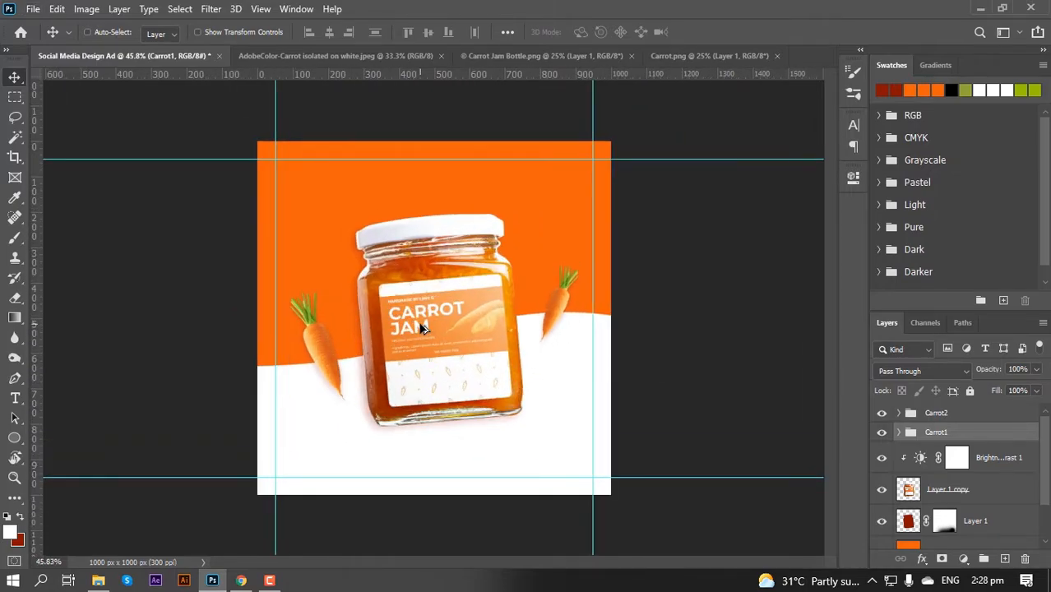
key("ctrl")
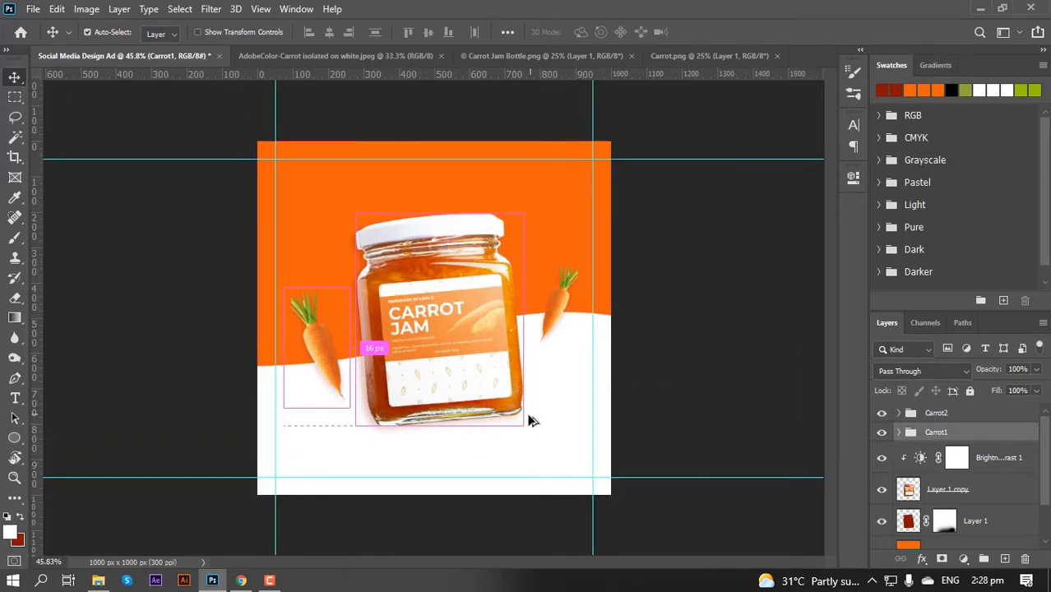
left_click(958, 417)
left_click(14, 437)
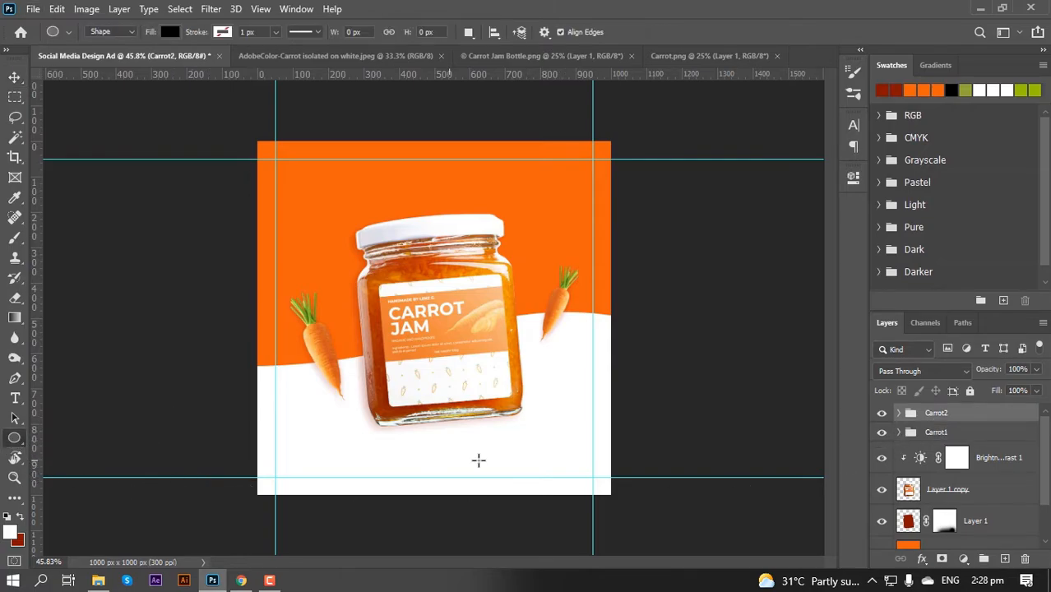
left_click_drag(523, 420, 586, 459)
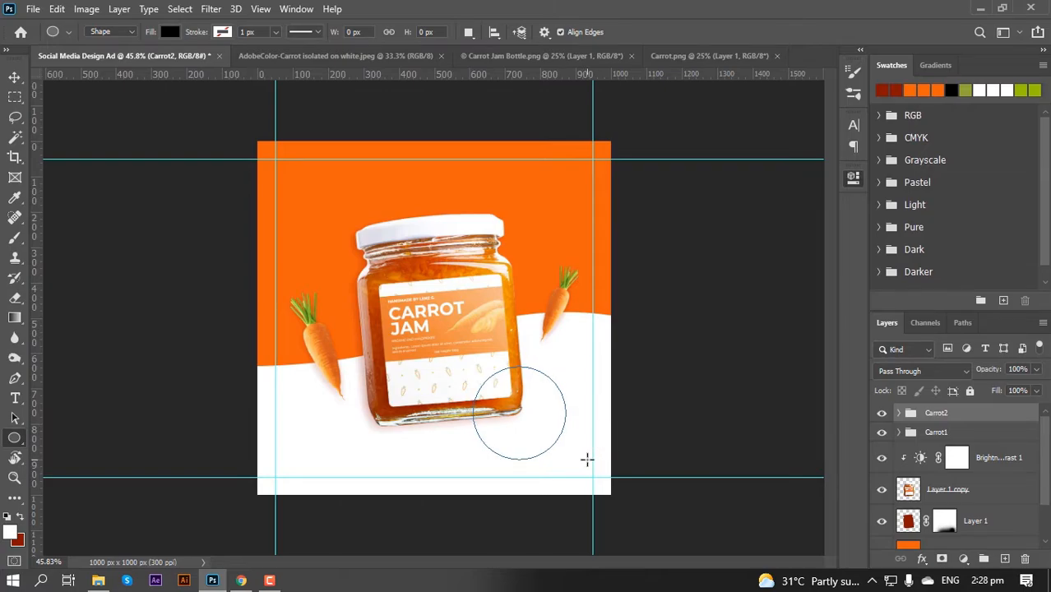
- Change the circle's fill colour to white
left_click(636, 290)
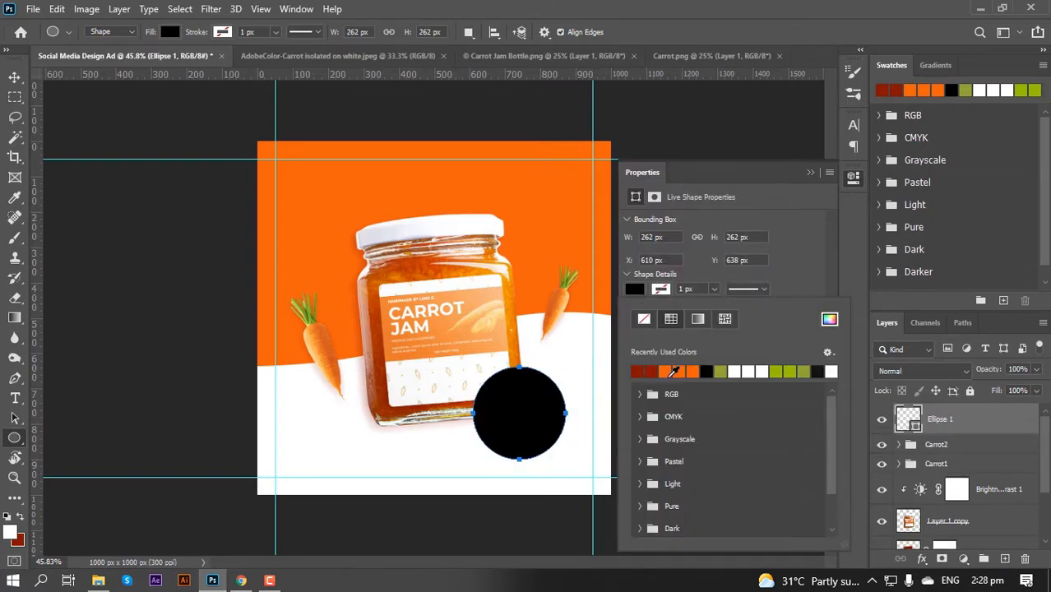
left_click(743, 371)
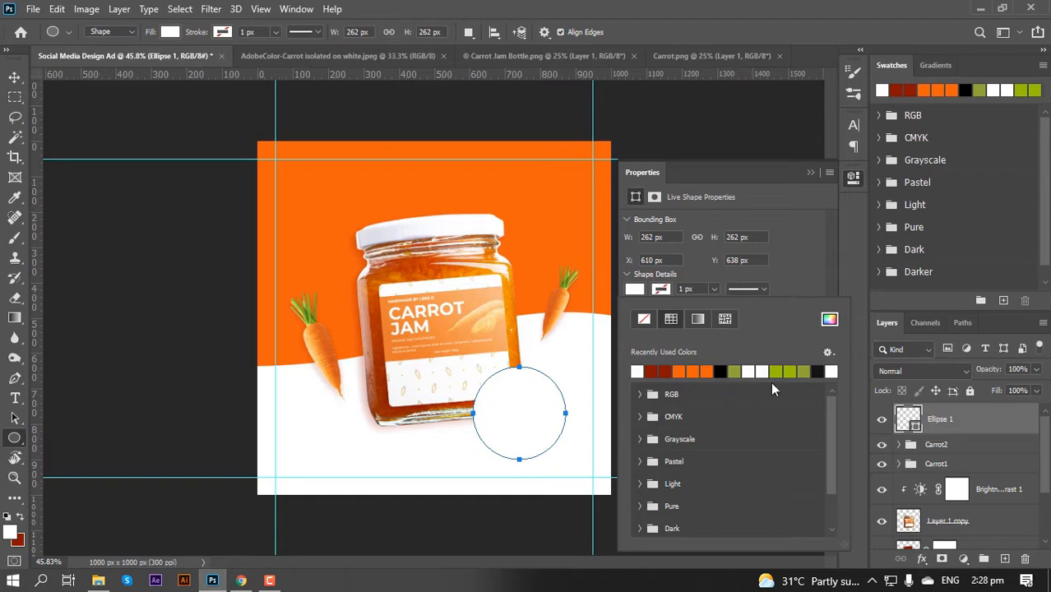
left_click(852, 263)
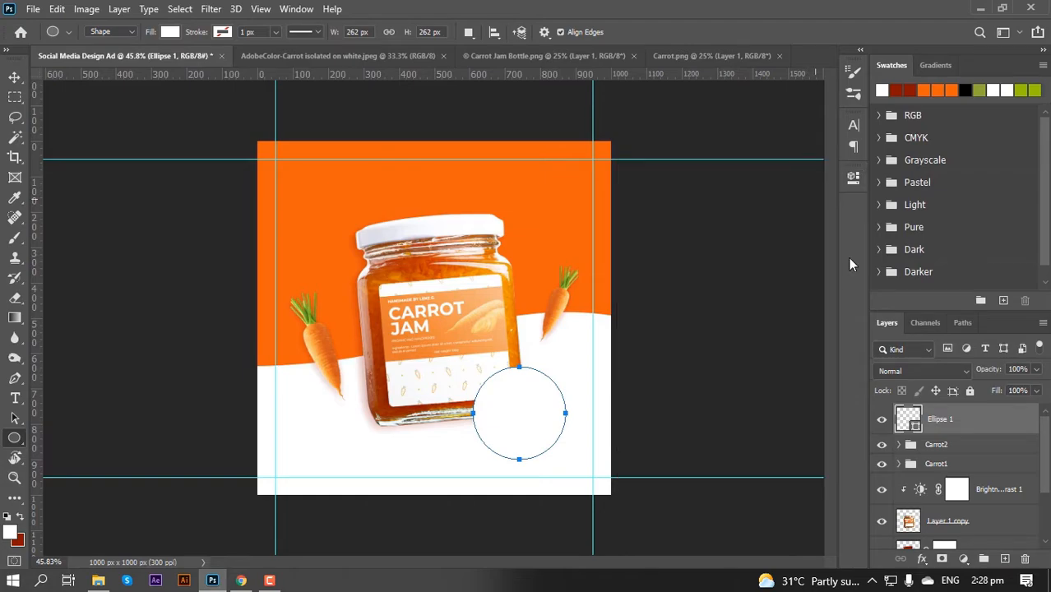
- Give the circle a 14 px outside Stroke layer style in the orange sampled from the ad background
right_click(958, 423)
left_click(778, 9)
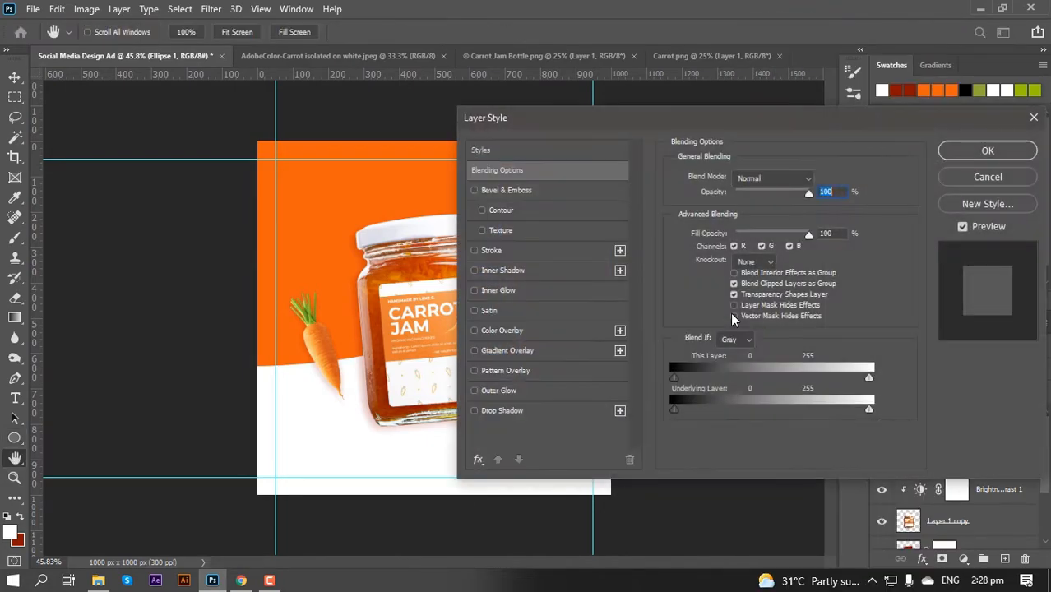
left_click(492, 251)
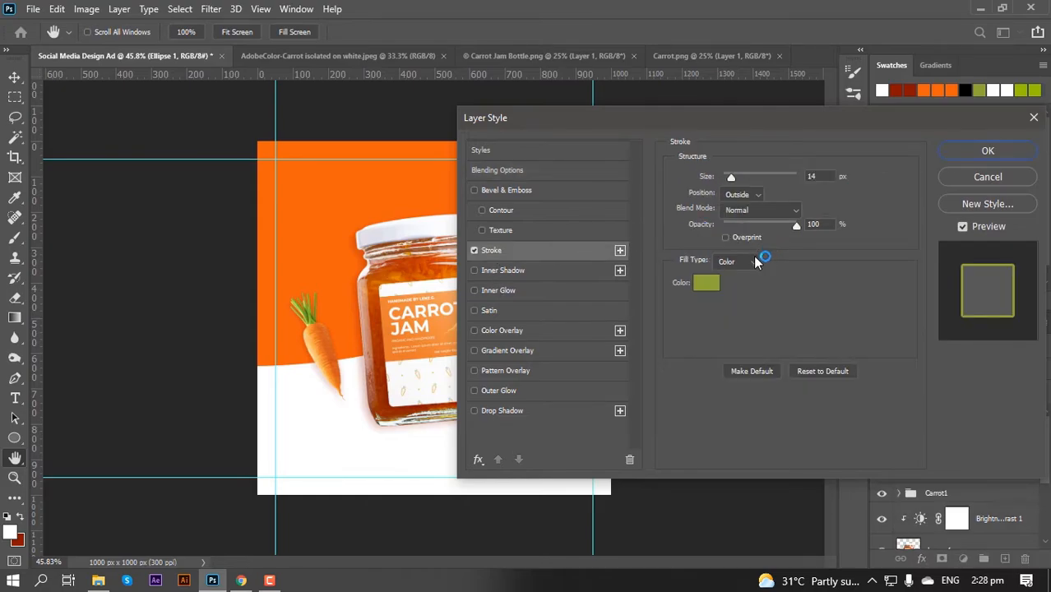
left_click(703, 288)
left_click(334, 206)
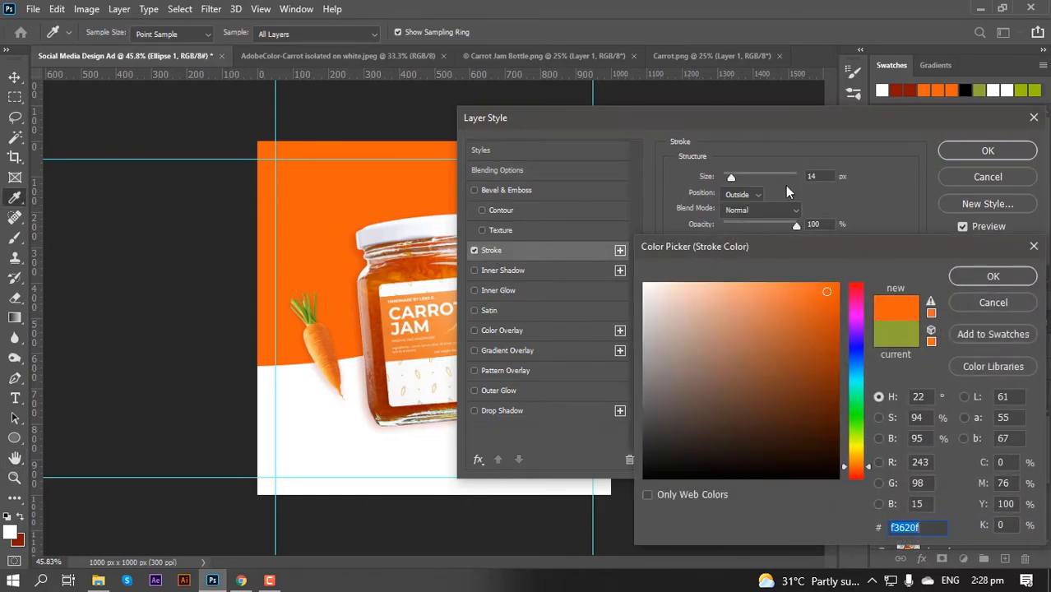
left_click(975, 277)
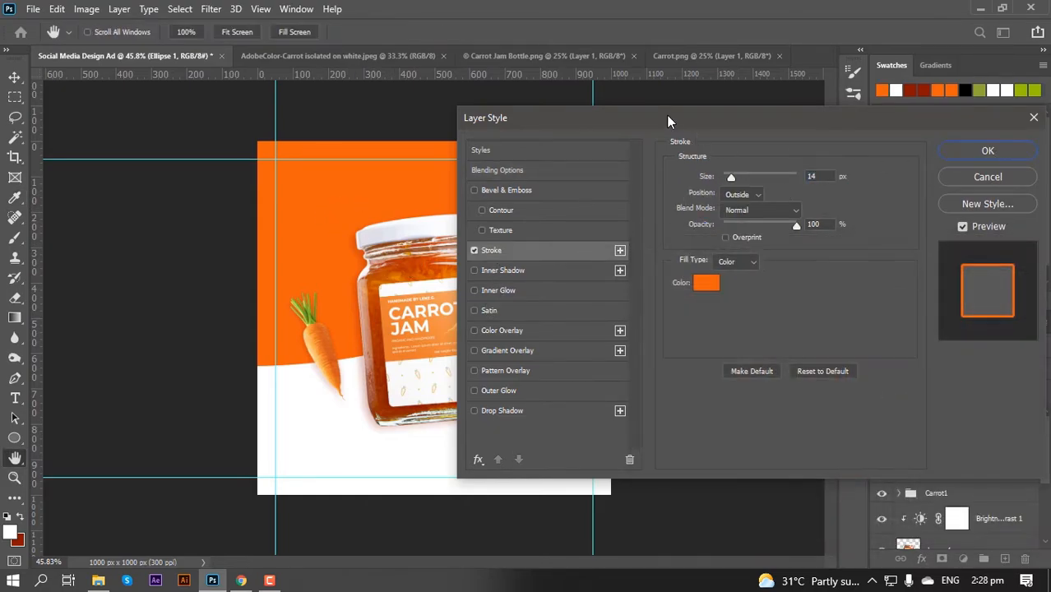
left_click_drag(669, 117, 764, 124)
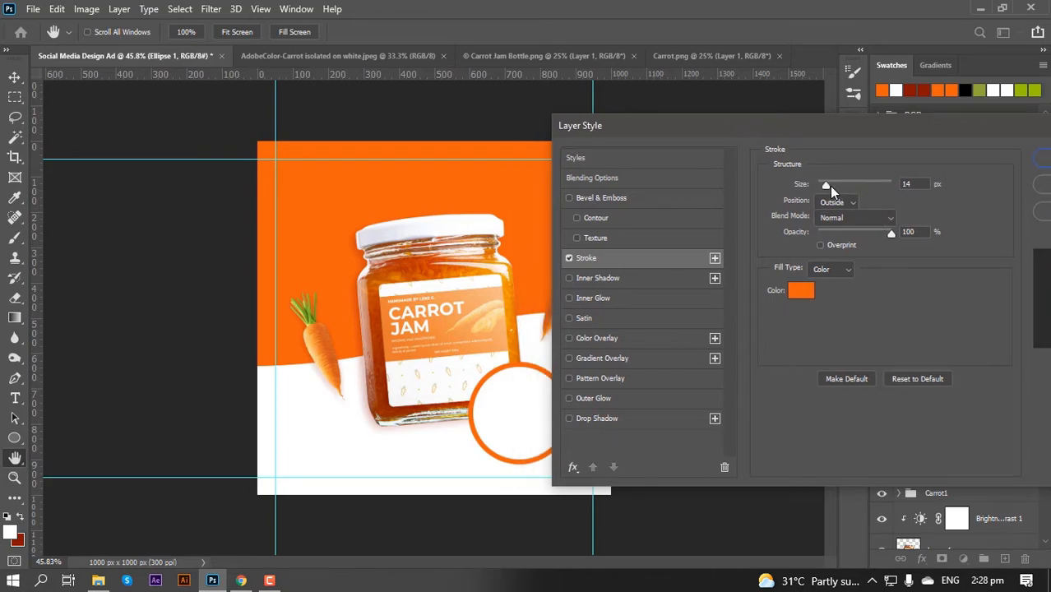
left_click_drag(990, 127, 972, 127)
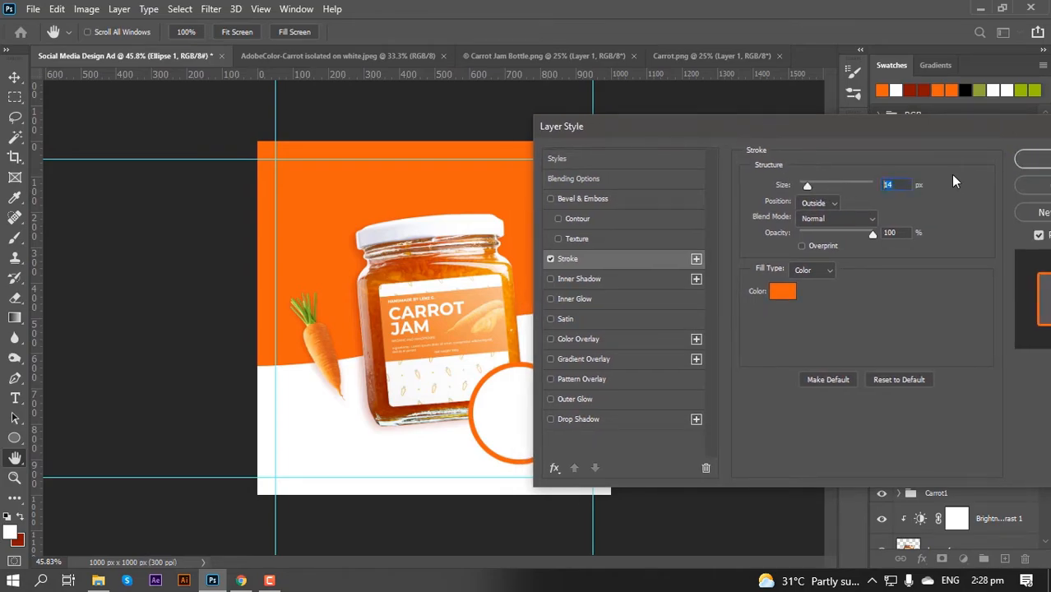
left_click(1041, 159)
- Move the outlined circle slightly up and left over the jar's corner and collapse its layer effects
key("ctrl+plus")
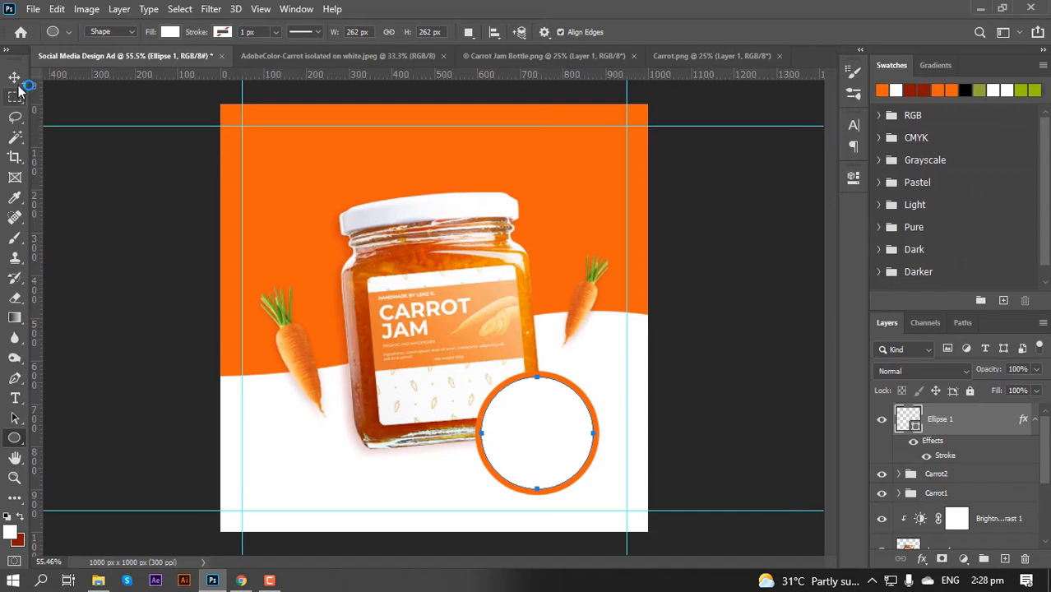
key("v")
key("ctrl+plus")
left_click_drag(559, 426, 538, 440)
key("ctrl+minus")
key("ctrl+plus")
key("ctrl+minus")
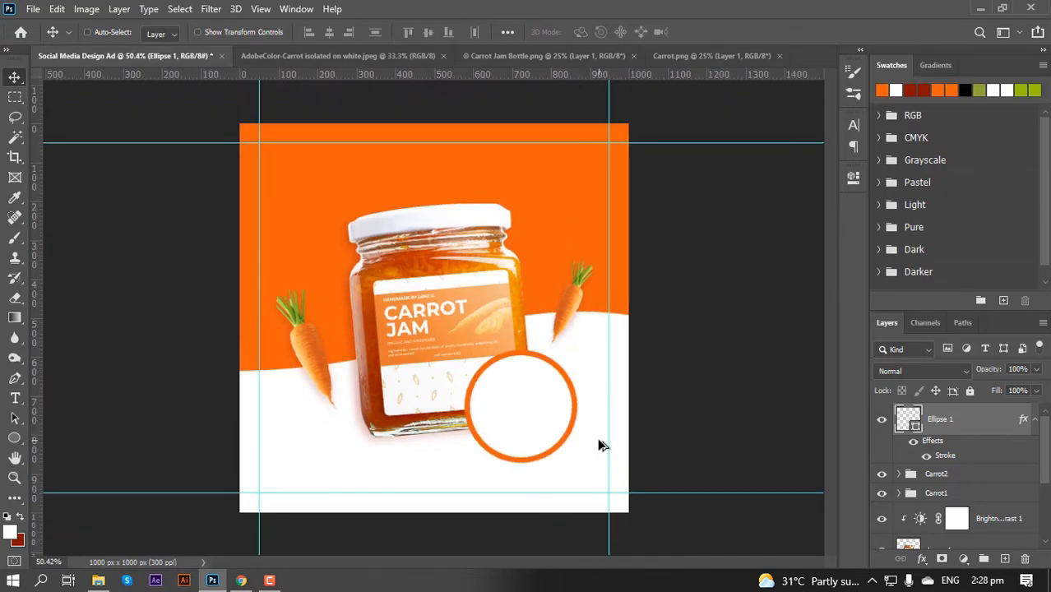
key("ctrl+plus")
left_click(1034, 423)
- Add the text "P120" in dark grey on its own layer and move it into the white circle
scroll(540, 464, "up", 2)
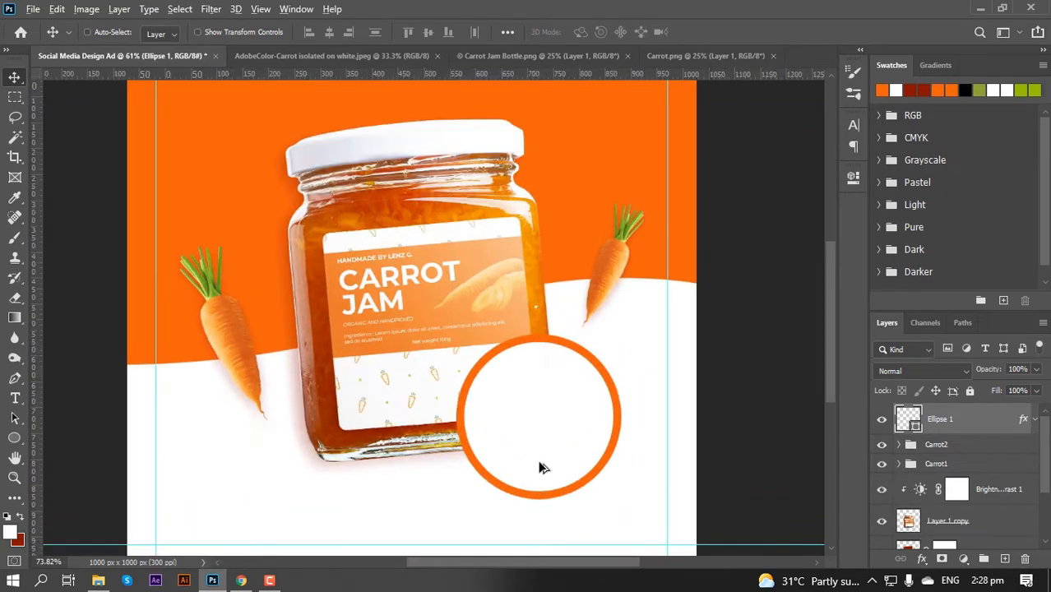
scroll(556, 415, "down", 1)
key("t")
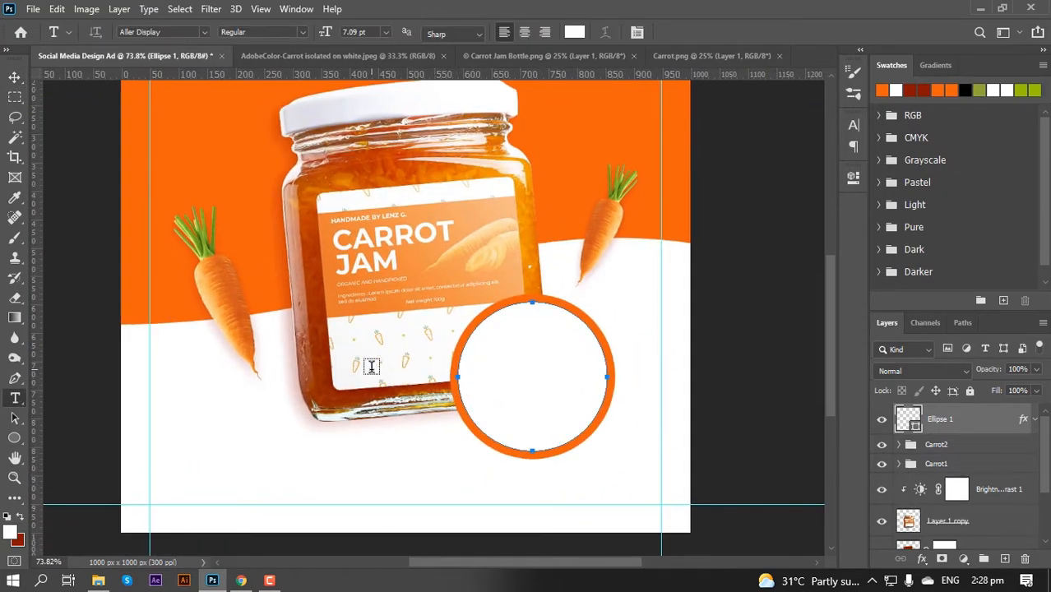
left_click(396, 331)
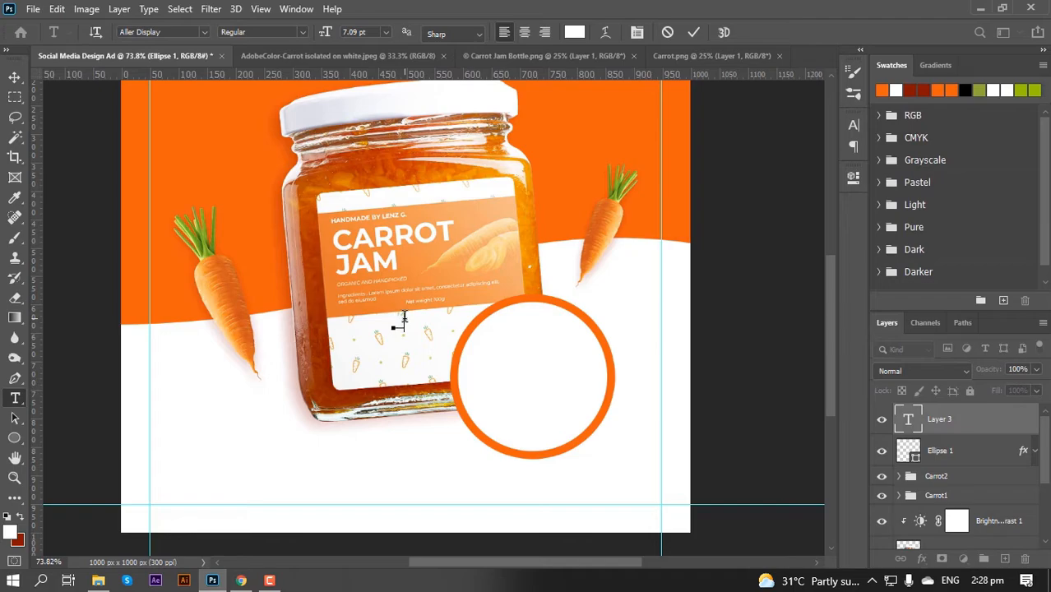
key("ctrl+a")
left_click(574, 32)
left_click(835, 429)
key("Return")
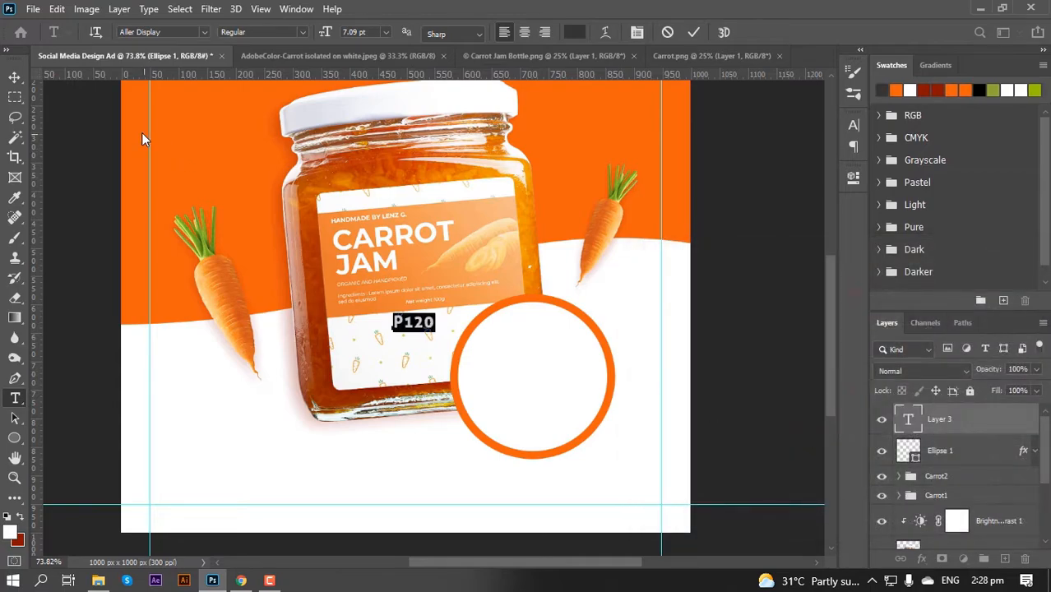
left_click(14, 77)
left_click_drag(453, 342, 533, 377)
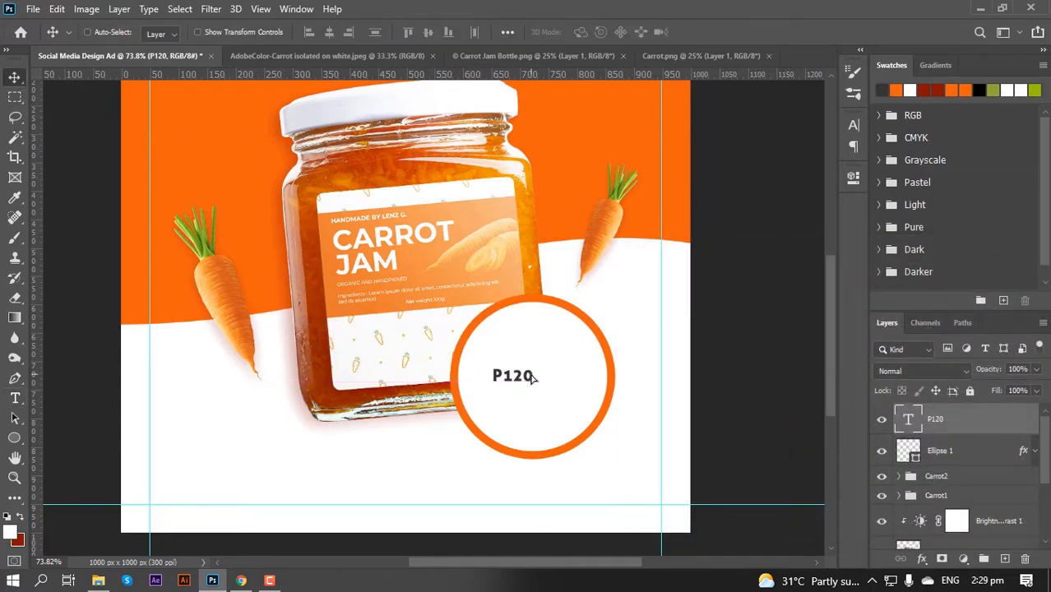
- Change the P120 text's font to Montserrat ExtraBold
double_click(533, 374)
left_click(148, 32)
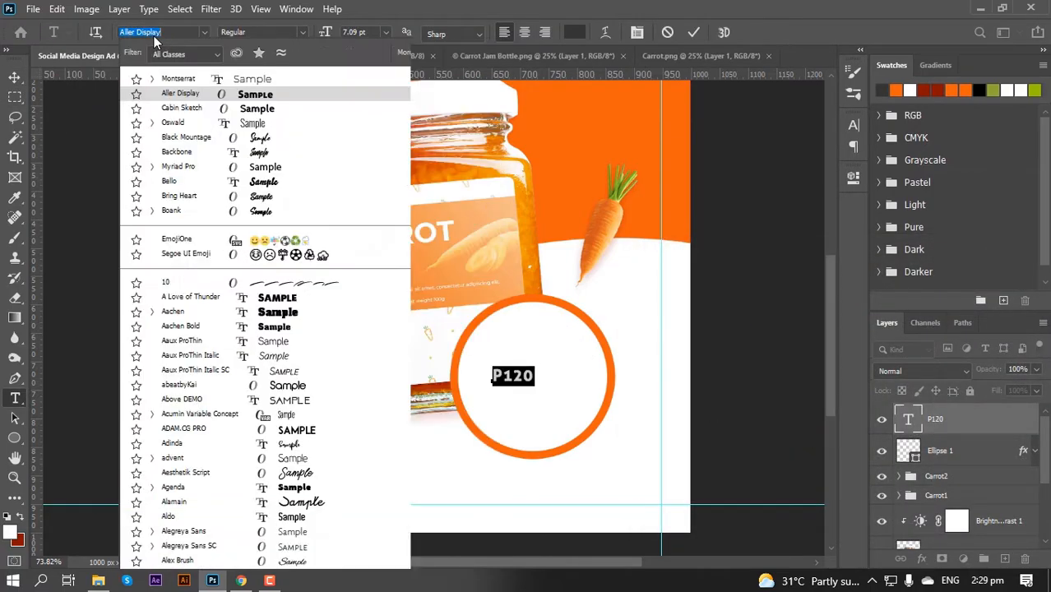
type("montserrat")
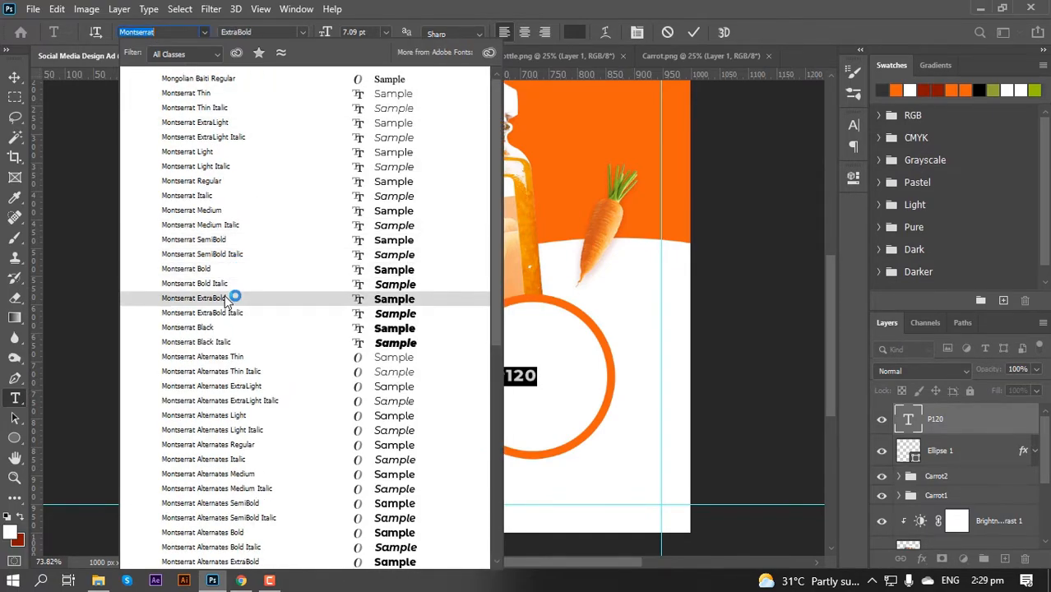
left_click(228, 299)
left_click(15, 77)
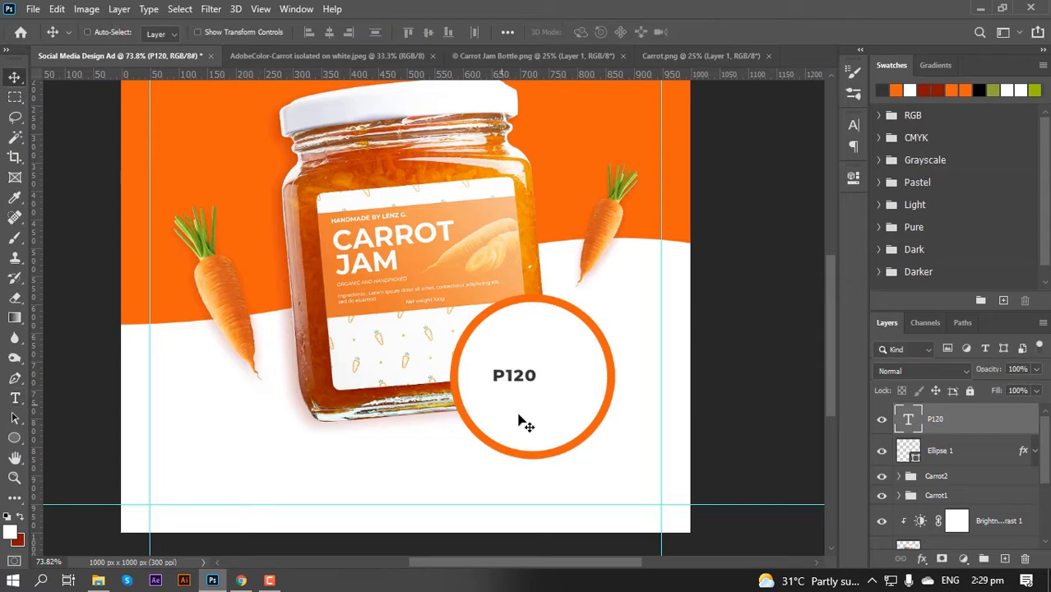
- Enlarge the P120 text to about 18.45 pt inside the circle and duplicate it slightly lower
key("ctrl+t")
left_click_drag(543, 387, 564, 411)
key("Return")
scroll(556, 403, "up", 2)
key("ctrl+t")
key("Return")
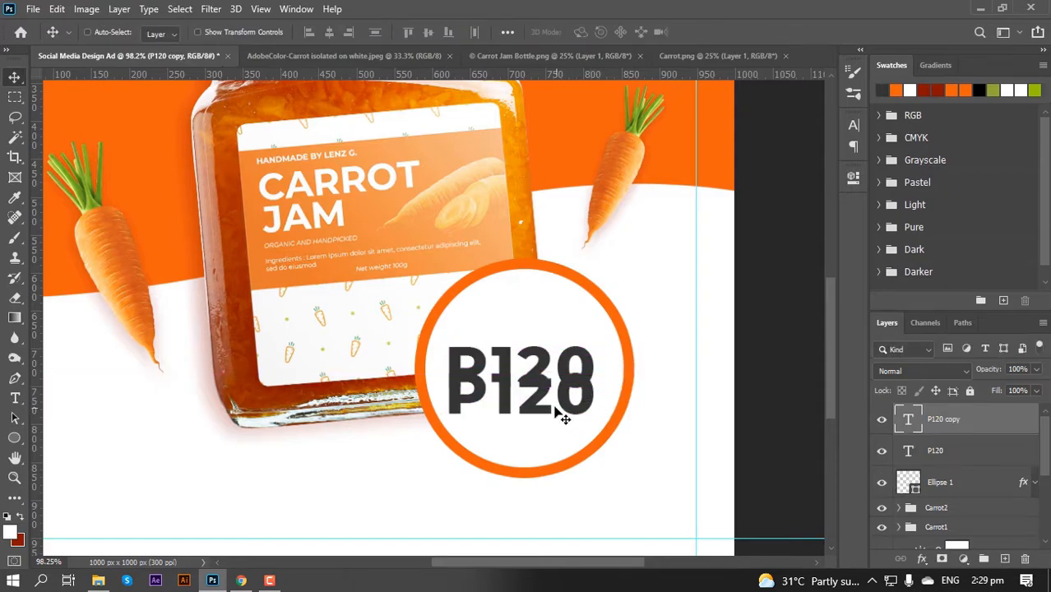
- Replace the duplicated text with "ONLY" and set its font style to Montserrat Regular
key("t")
double_click(531, 395)
type("ONLY")
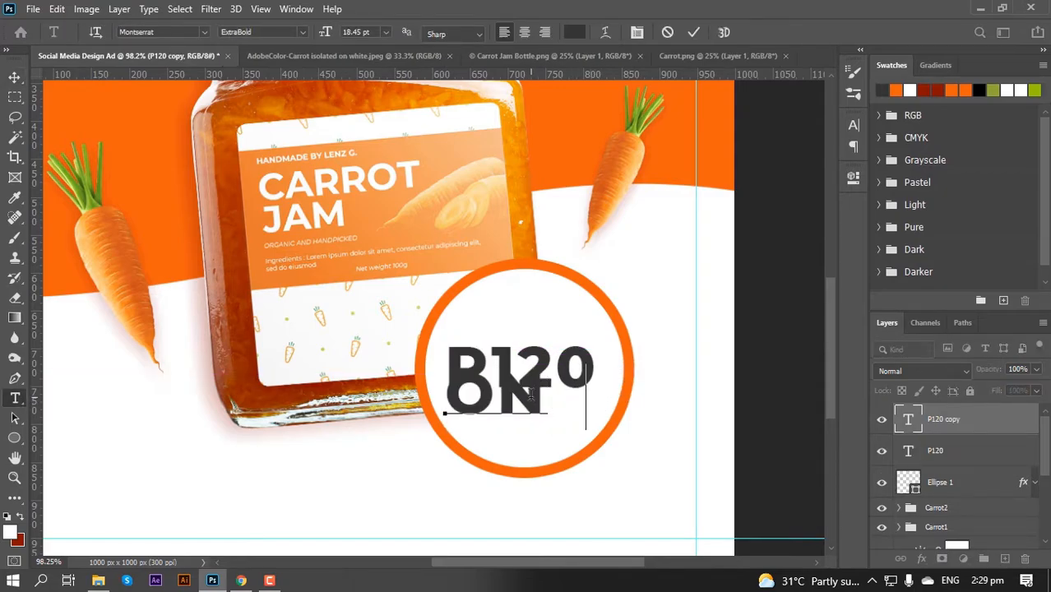
key("ctrl+a")
left_click(299, 31)
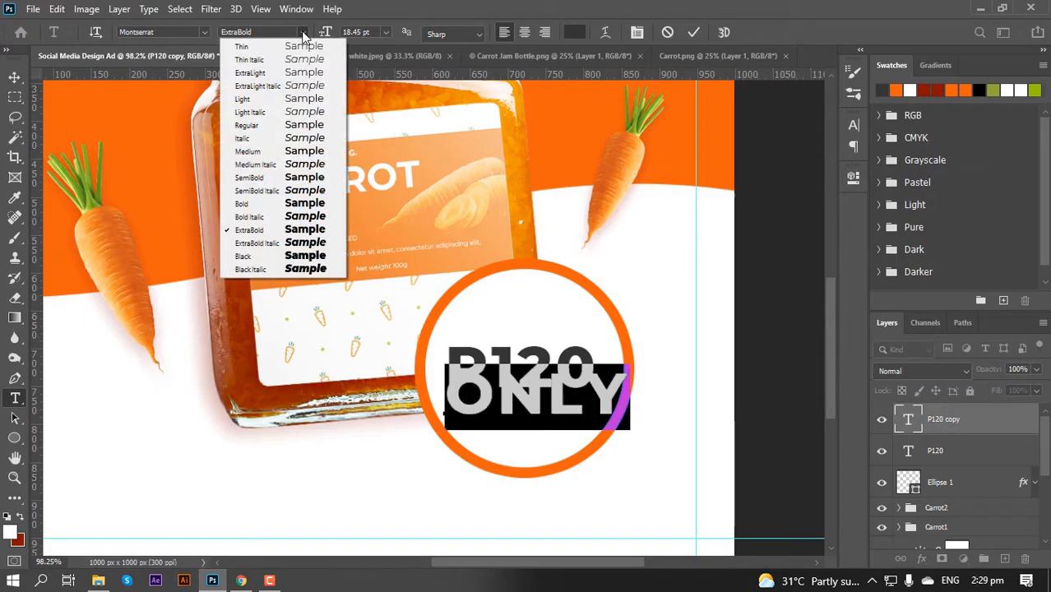
left_click(261, 132)
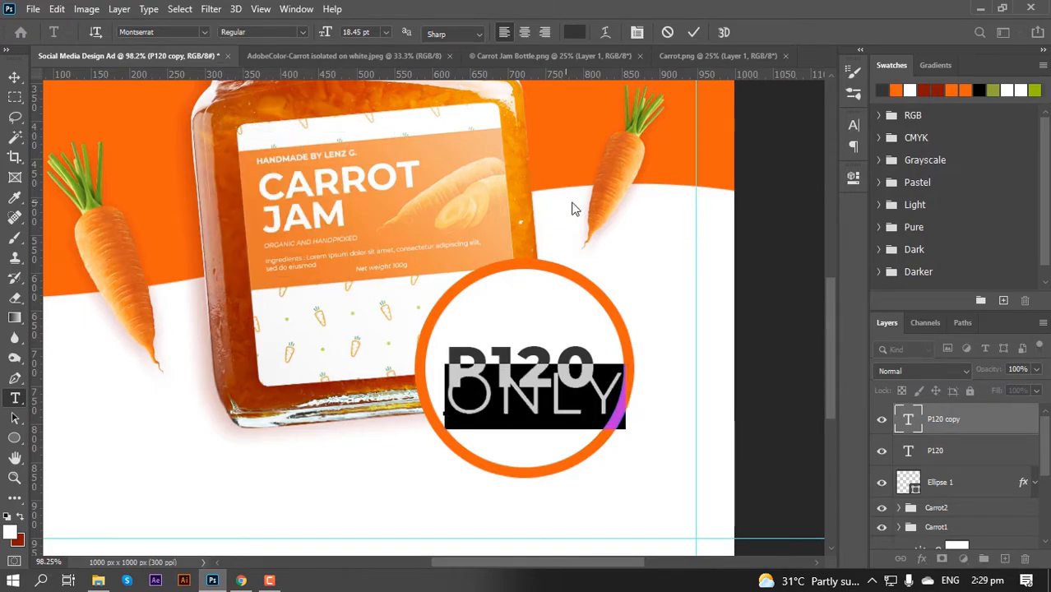
- Set the tracking of the ONLY text to -35
left_click(851, 121)
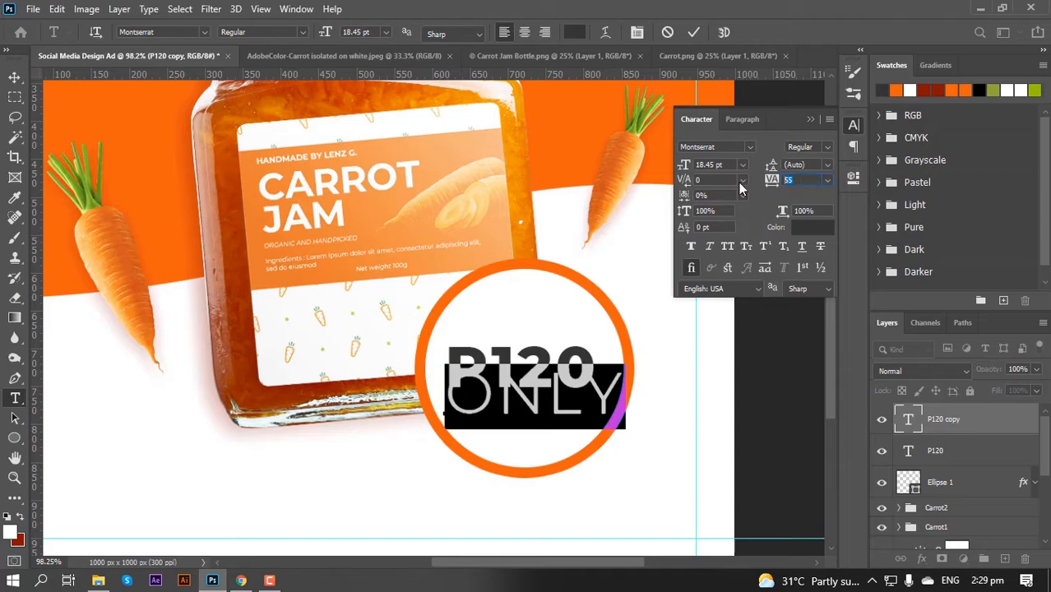
type("-35")
key("Return")
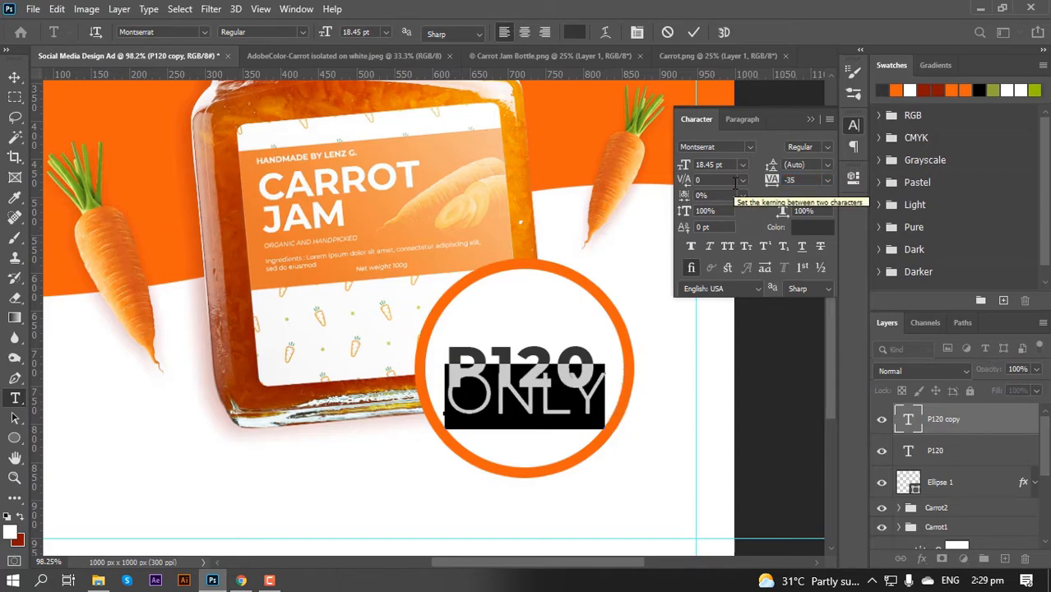
key("ctrl+Return")
- Set the tracking of the P120 text to 0
left_click_drag(450, 362, 599, 402)
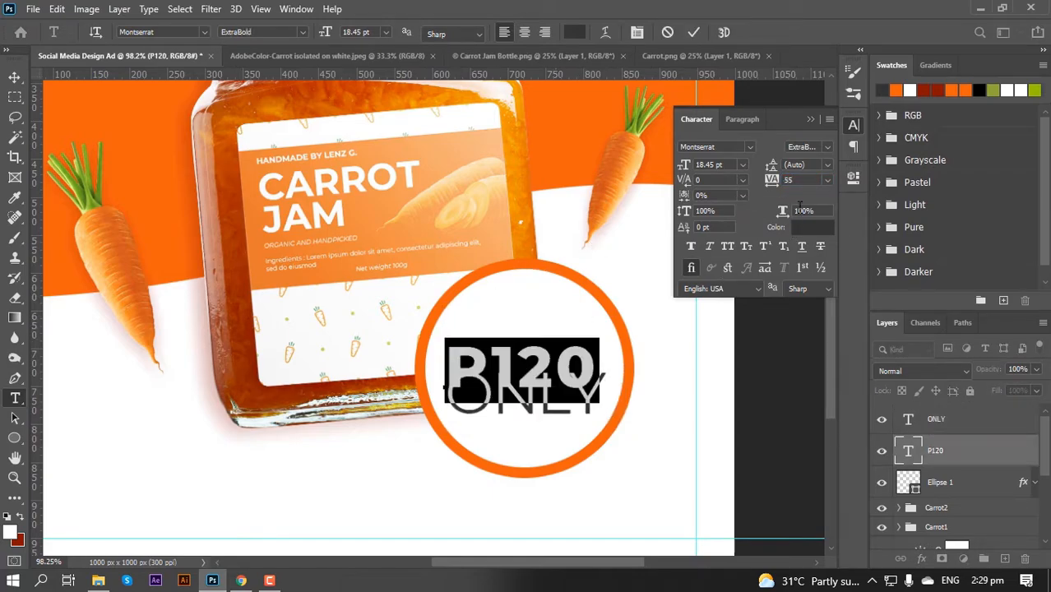
type("0")
key("Return")
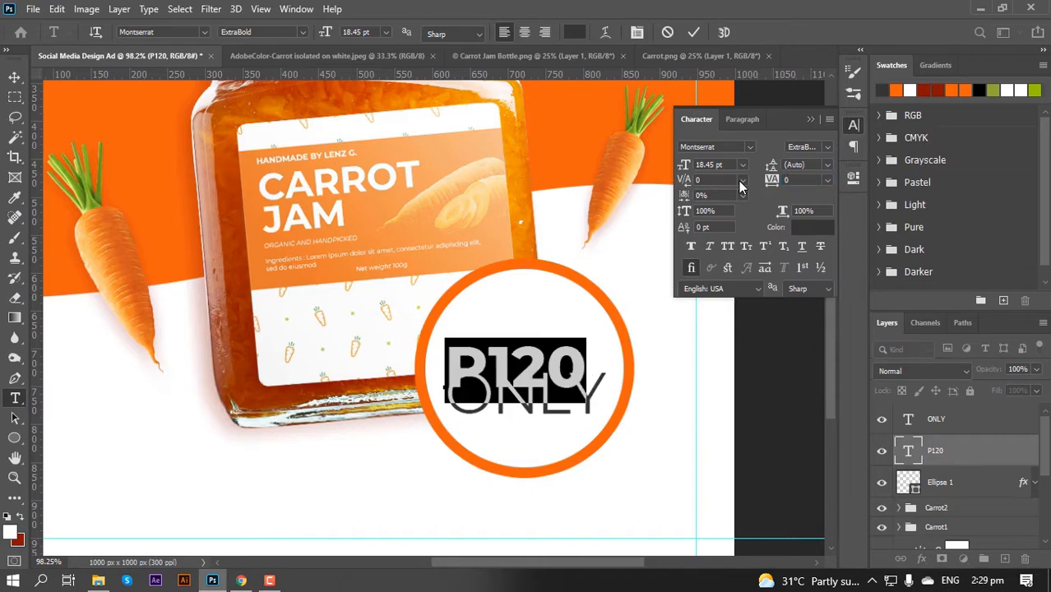
left_click(17, 77)
left_click(812, 120)
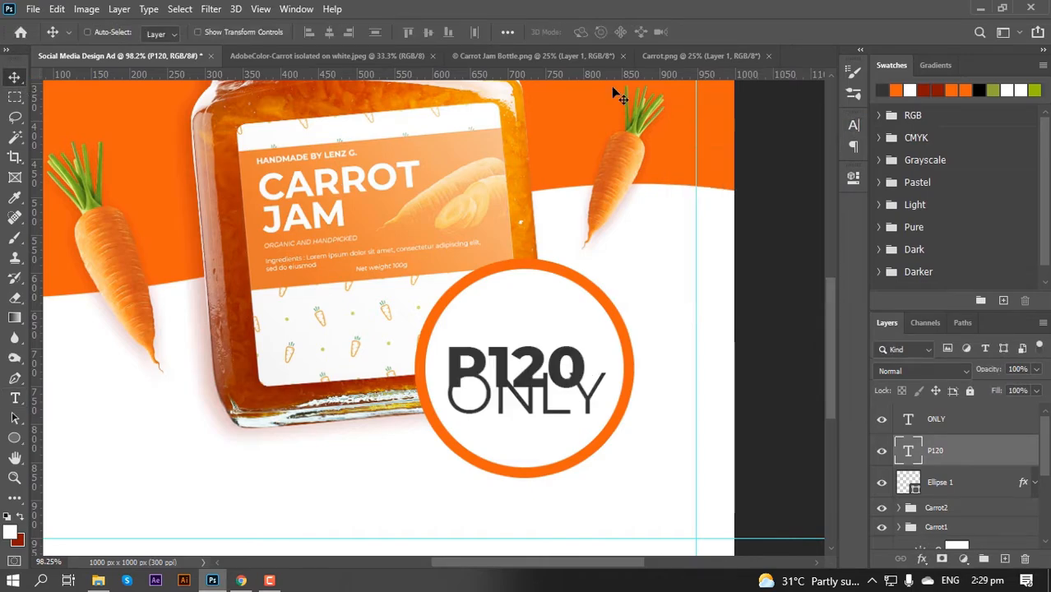
- Set the foreground colour to the #97BF04 green sampled from the Adobe Color palette image, and return to the ad document
left_click(392, 58)
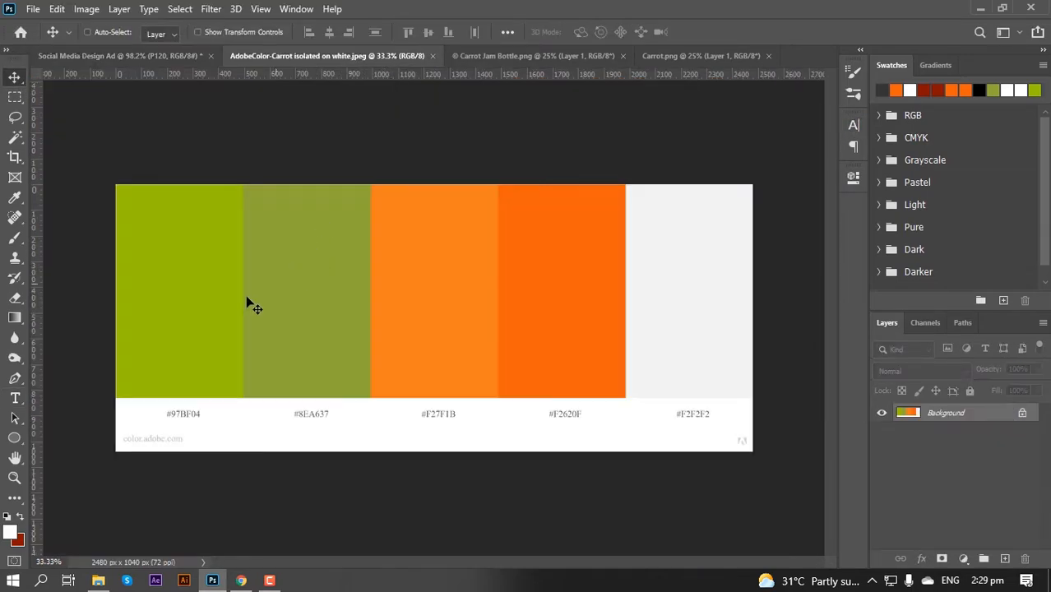
left_click(10, 532)
left_click(173, 333)
key("Return")
left_click(84, 54)
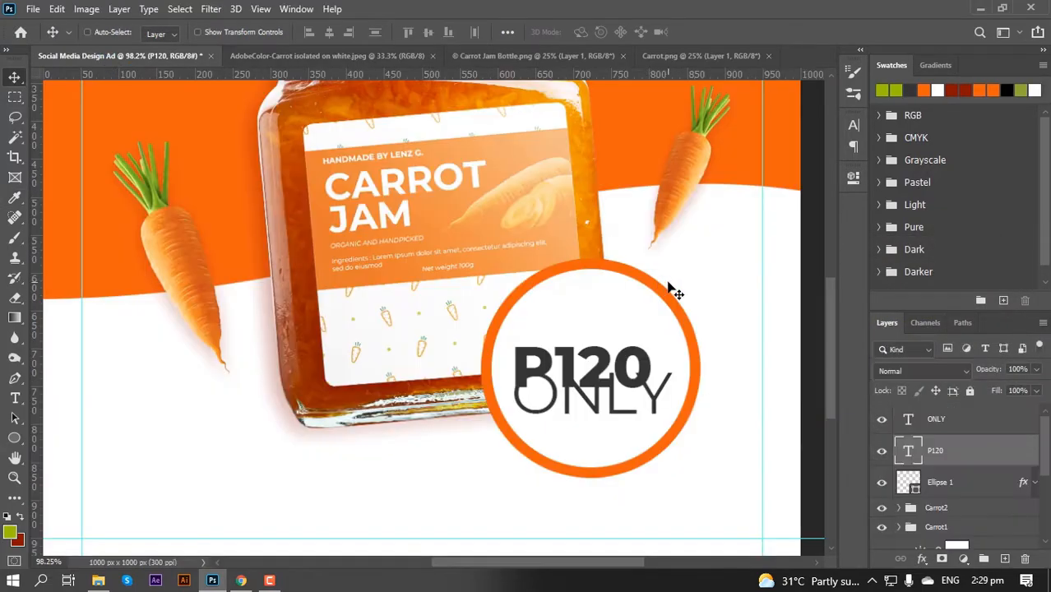
- Fill the P120 and ONLY texts with the green foreground colour and align their horizontal centres
key("alt+BackSpace")
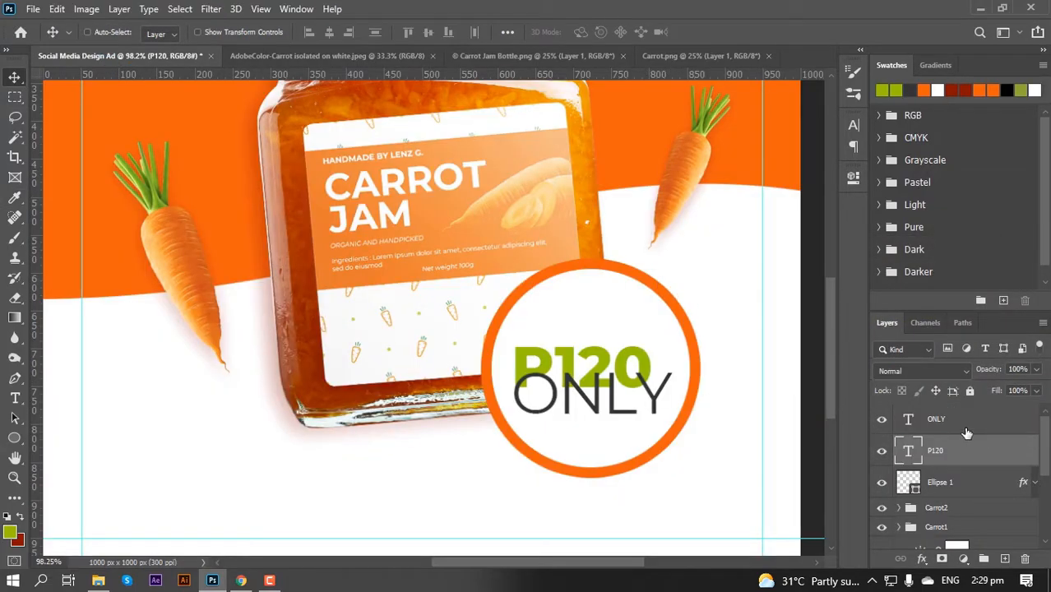
left_click(967, 428)
key("alt+BackSpace")
left_click(963, 451, "ctrl")
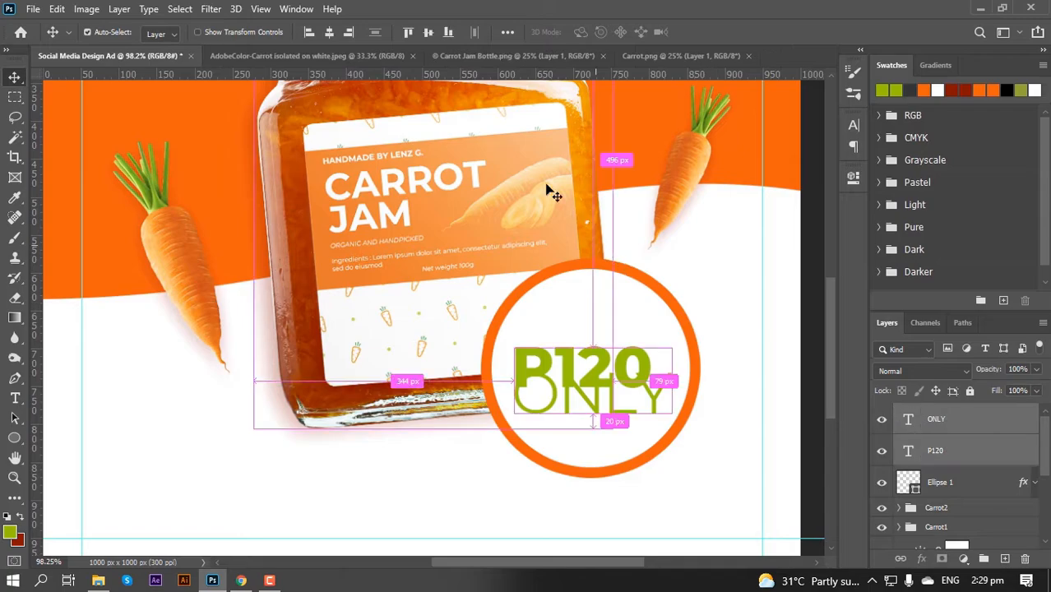
left_click(329, 32)
- Scale down the ONLY text so it is narrower than the P120 text inside the badge
left_click(997, 421)
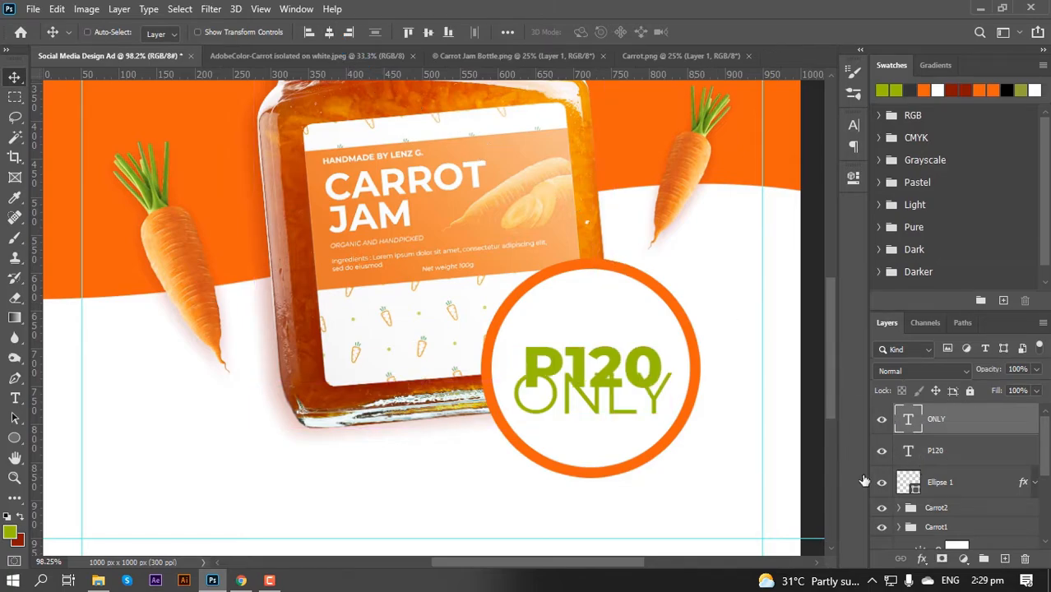
key("ctrl+t")
scroll(671, 428, "up", 3)
left_click_drag(671, 427, 633, 417)
key("Return")
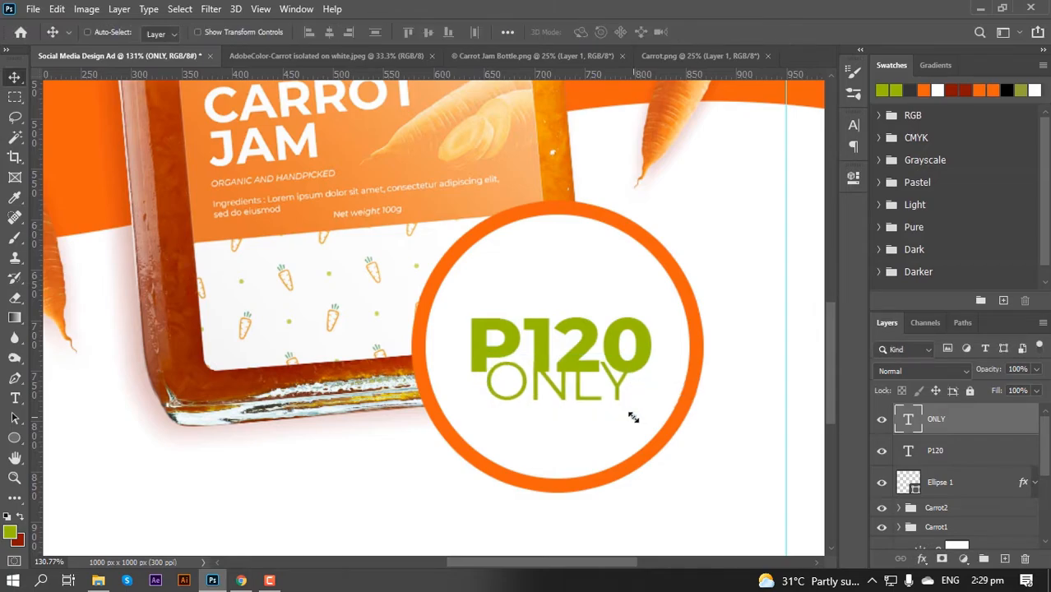
- Move the P120 text up clear of ONLY and enlarge it to nearly fill the badge's width
left_click(926, 453)
left_click_drag(619, 359, 621, 333)
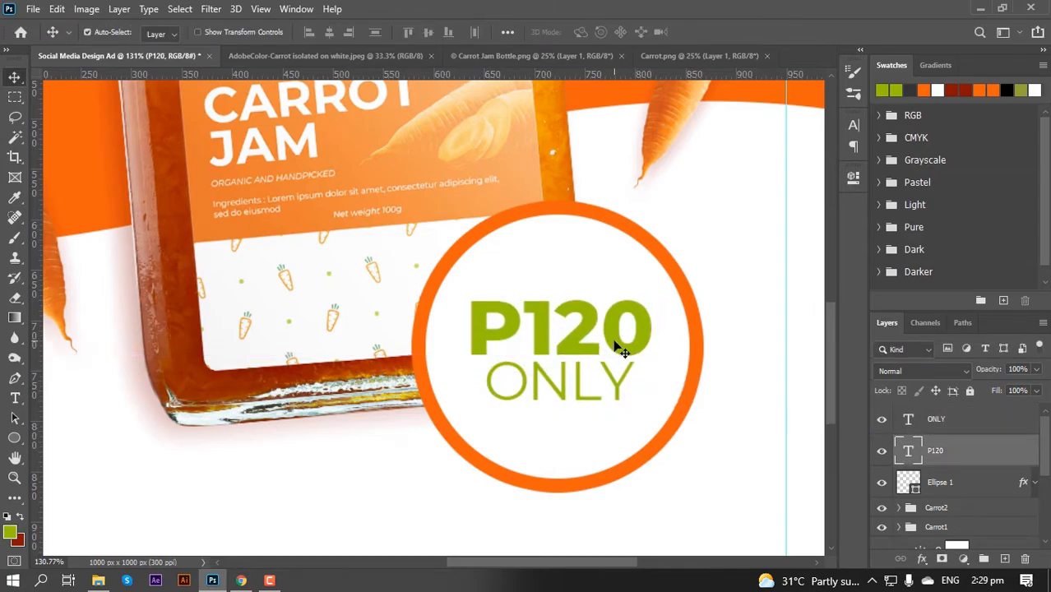
key("ctrl+t")
left_click_drag(653, 371, 663, 389)
key("Return")
- Nudge the ONLY text down slightly below P120 and reposition both texts together in the middle of the badge
left_click(962, 422)
key("Down")
key("Down")
key("Down")
key("Down")
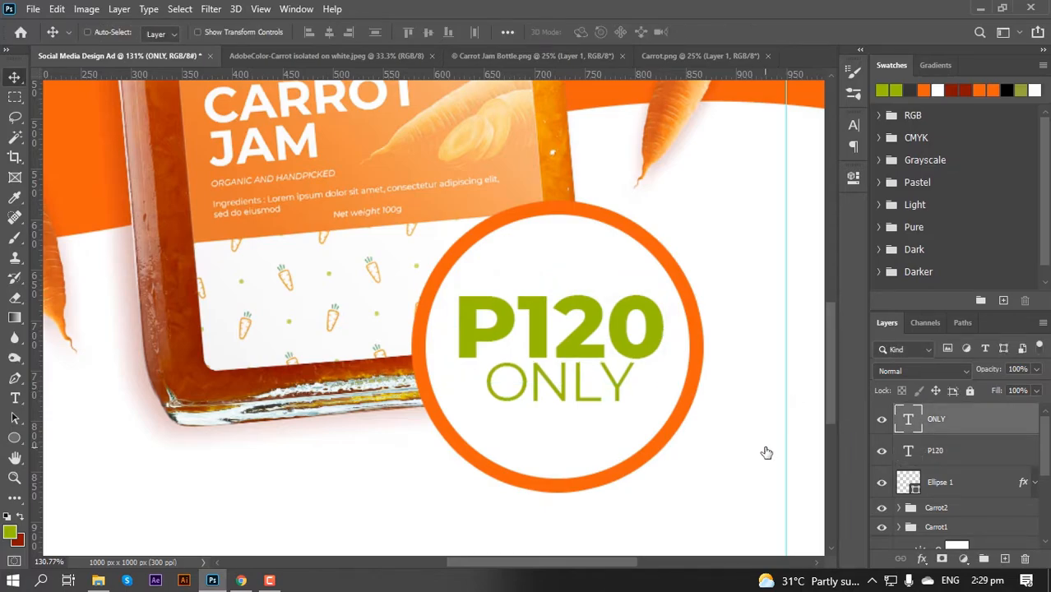
key("Down")
left_click(998, 461, "shift")
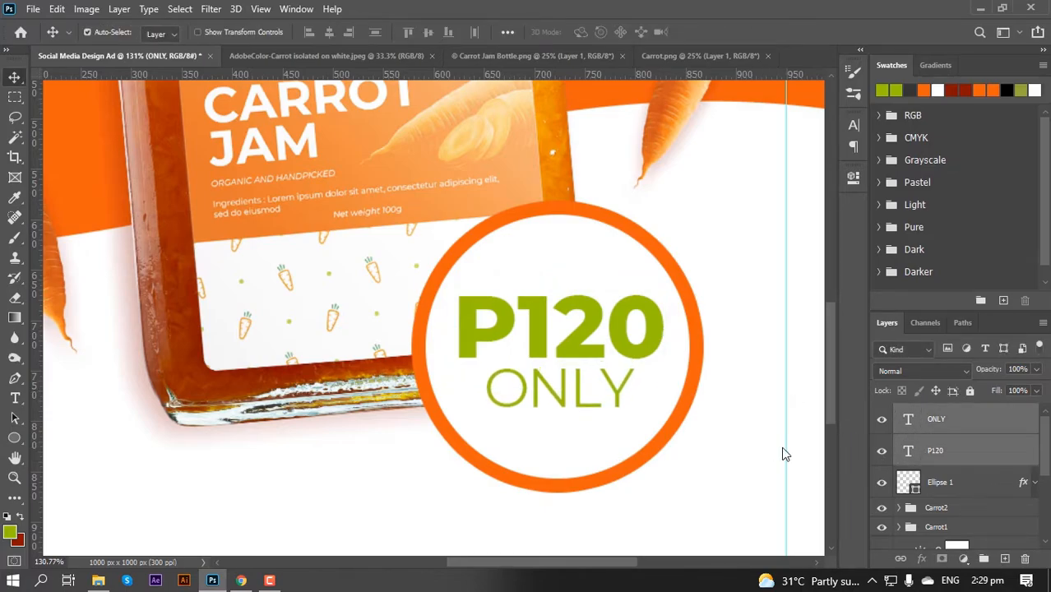
left_click_drag(614, 394, 609, 397)
scroll(609, 397, "down", 2)
scroll(608, 397, "down", 3)
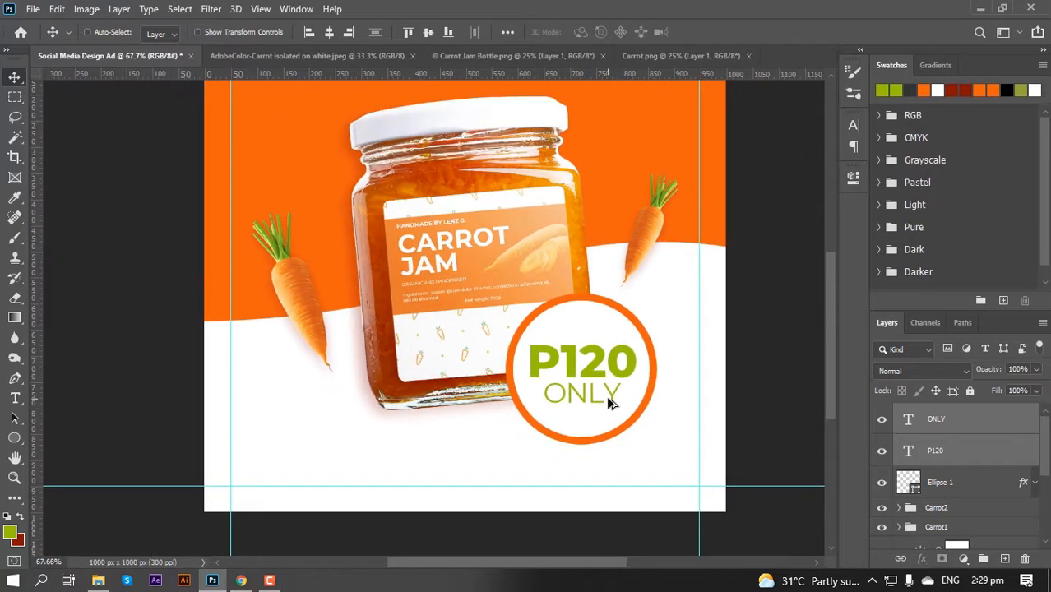
- Scale the badge's Ellipse 1 circle down to about 252 × 252 px
left_click(958, 489)
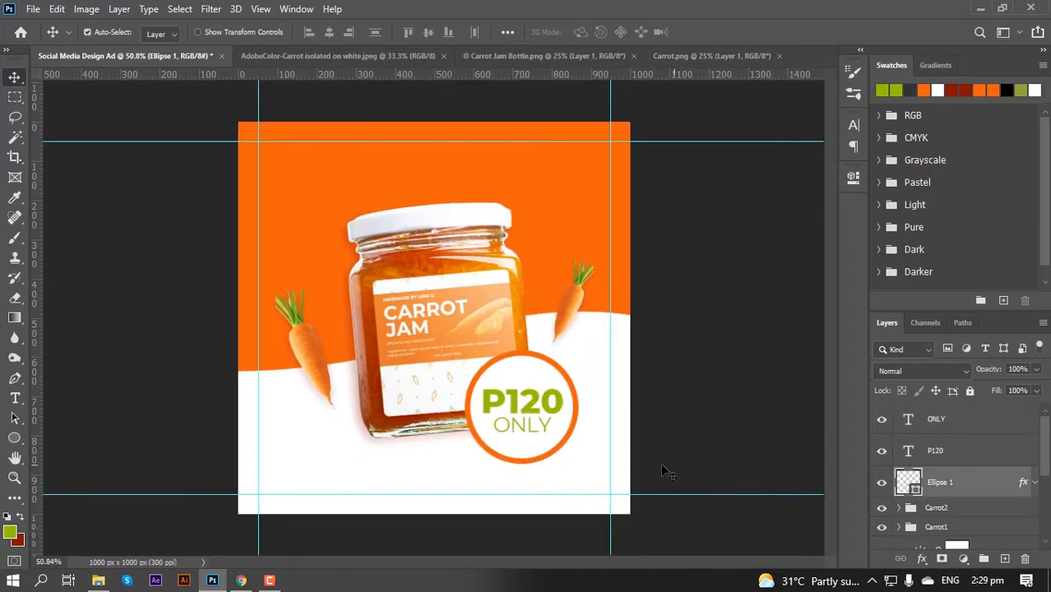
key("ctrl+t")
scroll(575, 481, "up", 1)
left_click_drag(604, 490, 601, 486)
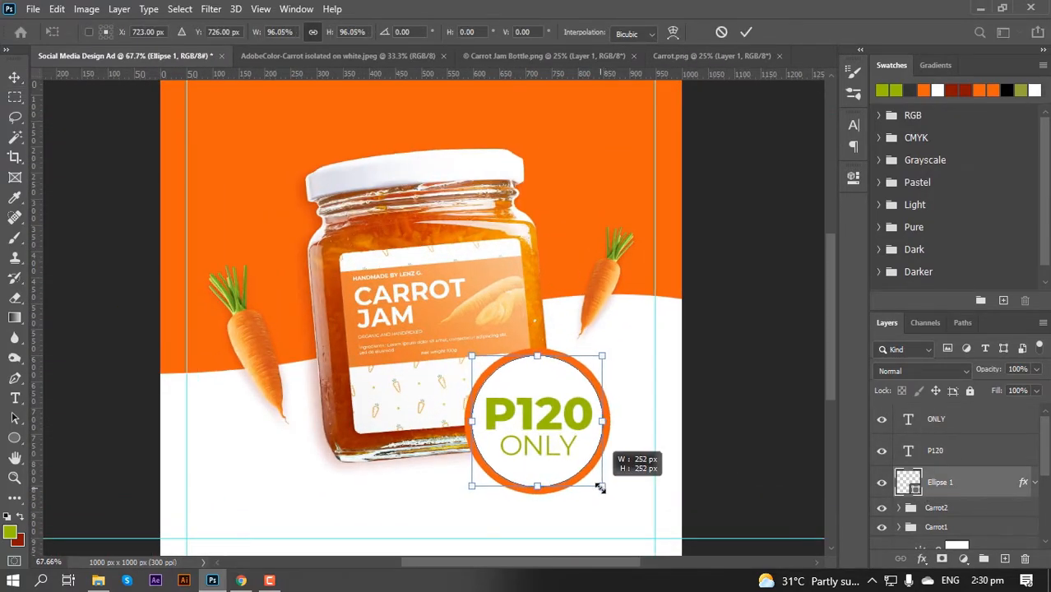
key("Return")
scroll(576, 451, "down", 2)
- Set the size of the circle's orange Stroke layer style to 13 px
scroll(576, 451, "up", 1)
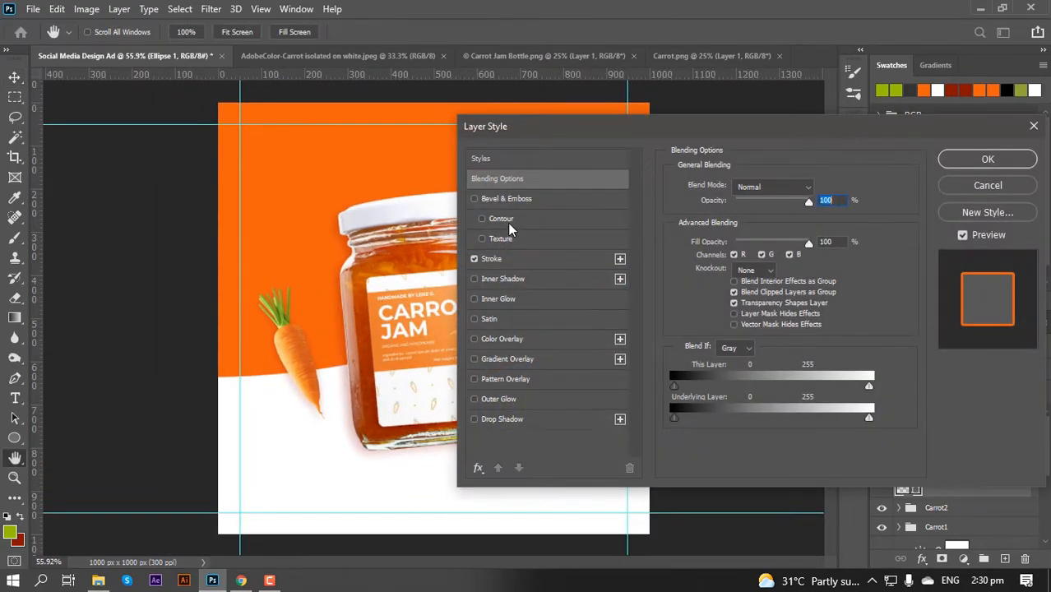
left_click(516, 257)
left_click_drag(776, 186, 767, 189)
type("12")
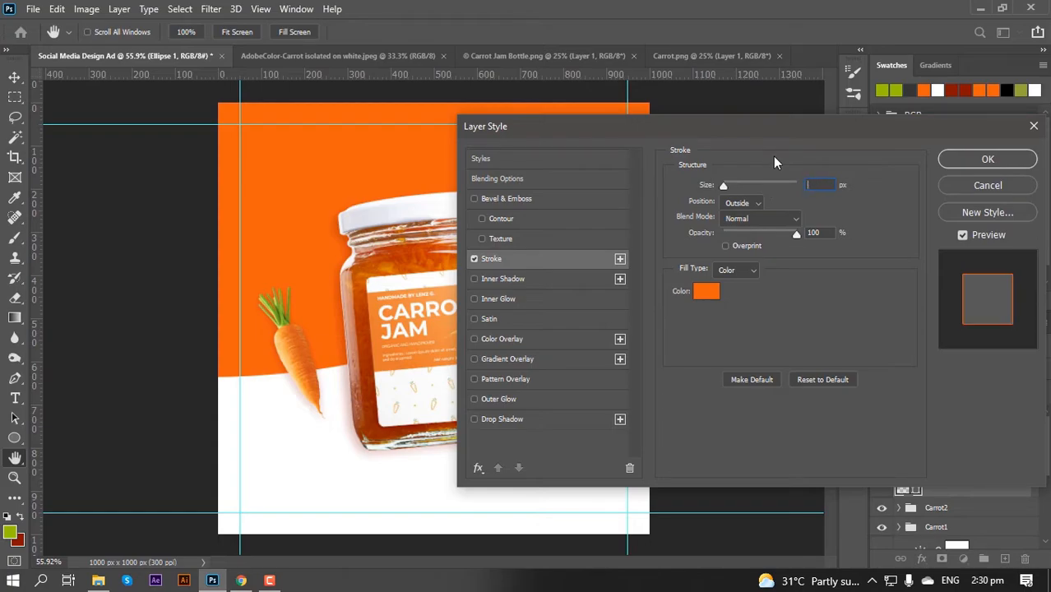
left_click_drag(655, 134, 781, 152)
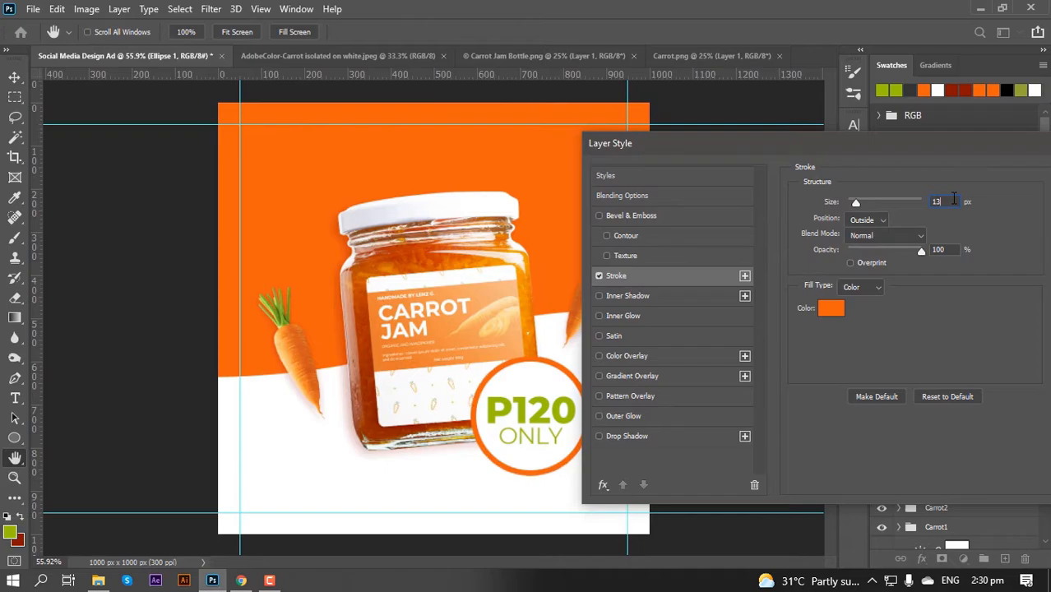
key("Return")
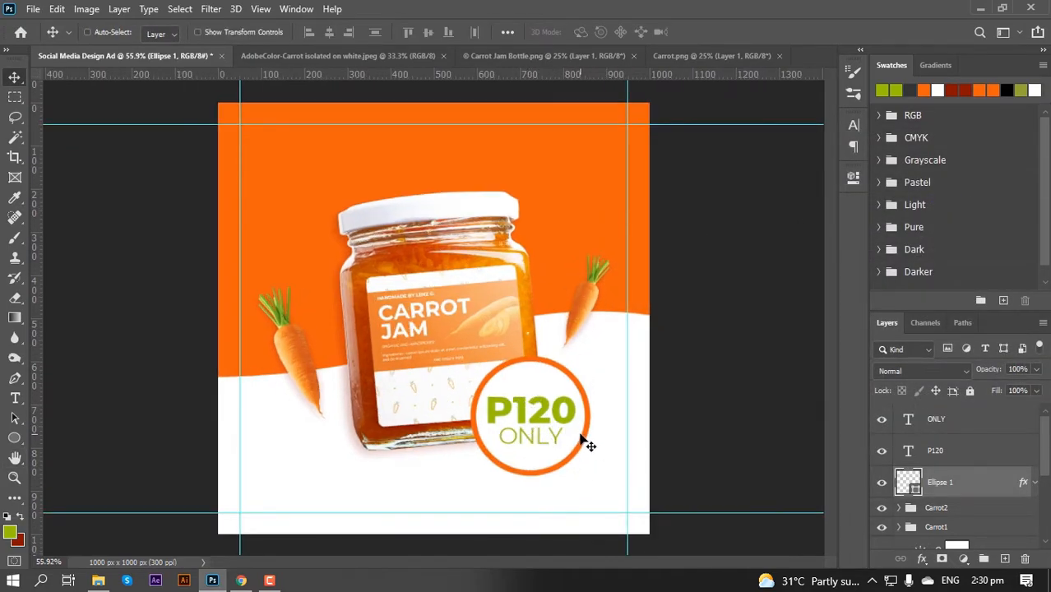
- Group the ONLY, P120 and Ellipse 1 layers and name the group "Price"
scroll(570, 426, "down", 1)
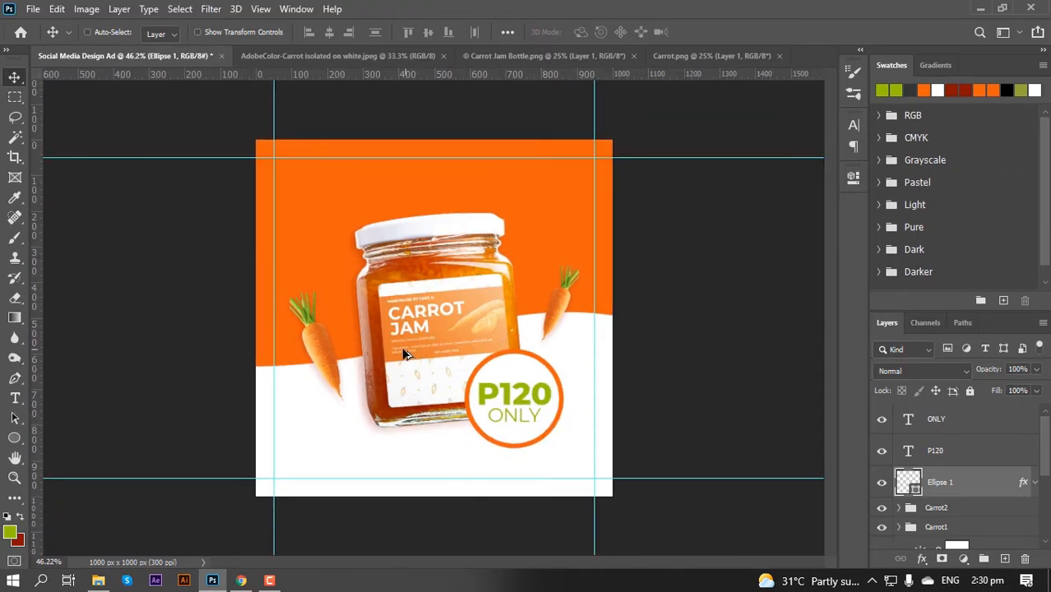
scroll(468, 330, "up", 1)
scroll(566, 364, "up", 1)
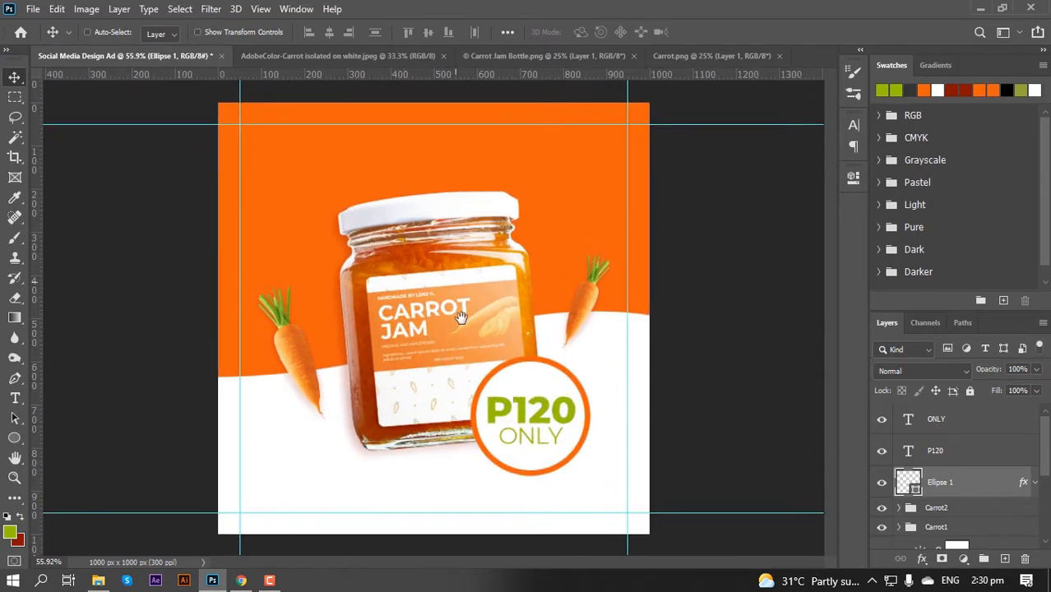
left_click(950, 424)
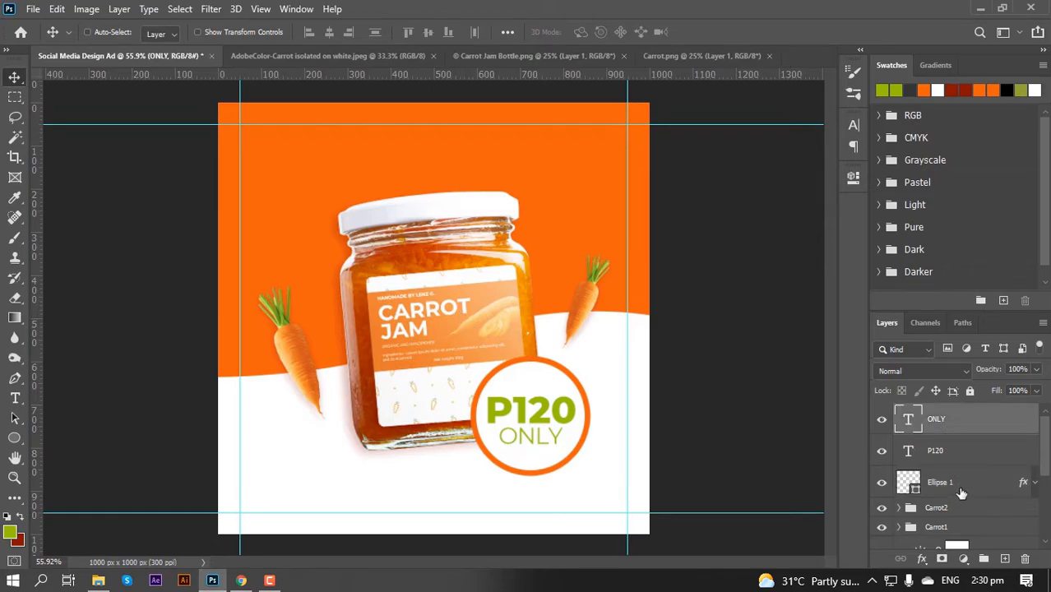
left_click(961, 486, "shift")
key("ctrl+g")
double_click(938, 413)
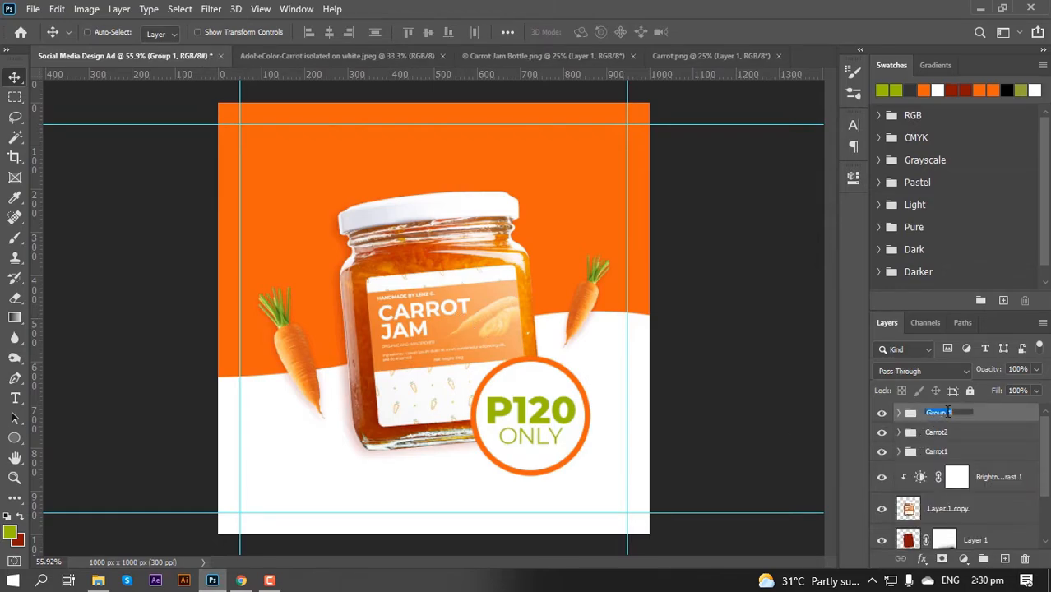
type("Price")
key("Return")
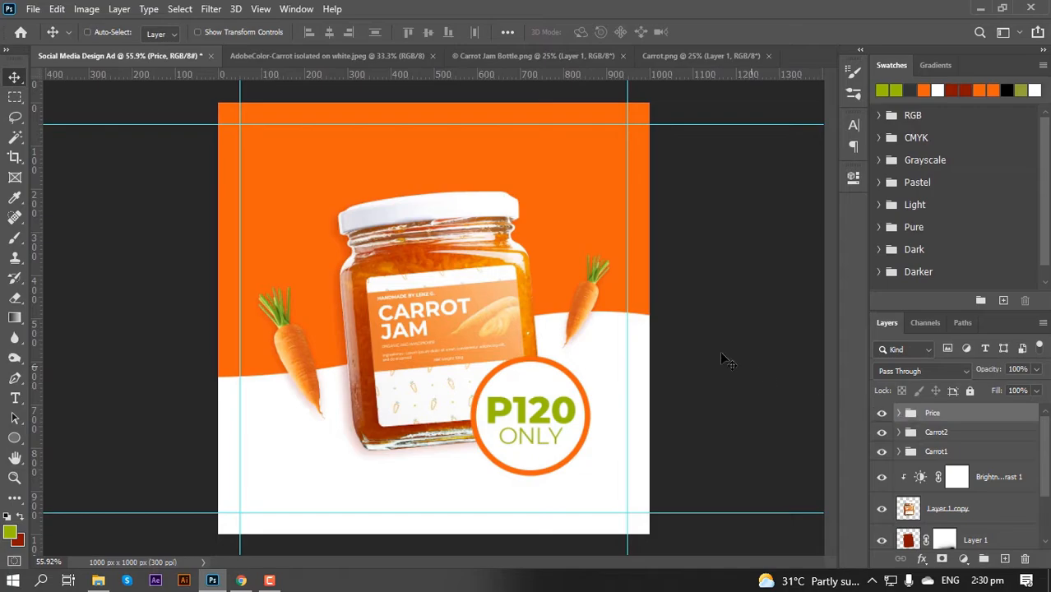
- Add a white (#ffffff) text line reading "TASTY" above the jar
key("t")
left_click(406, 165)
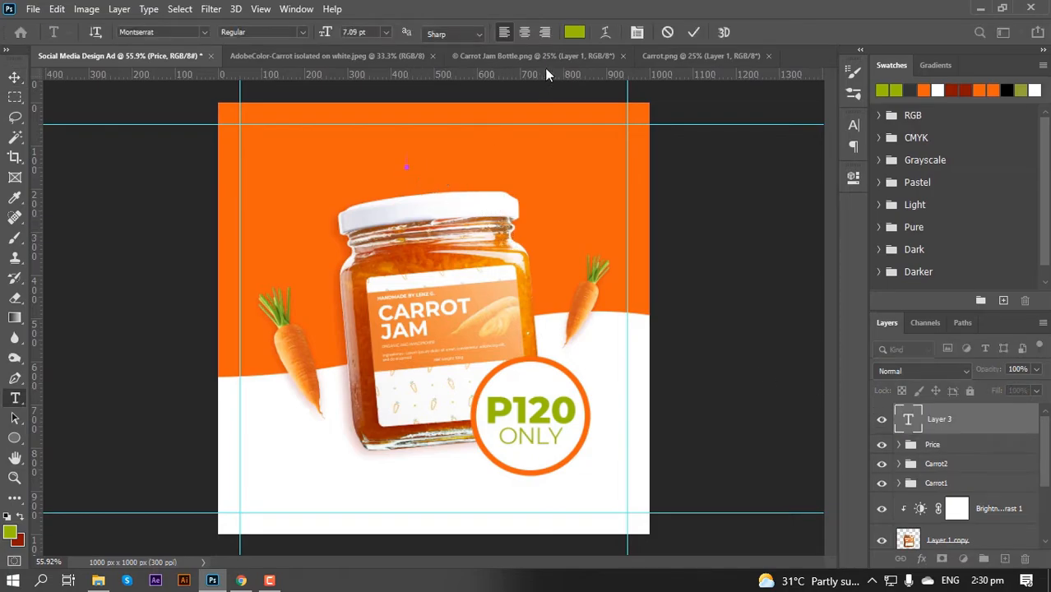
left_click(575, 32)
left_click_drag(694, 285, 613, 221)
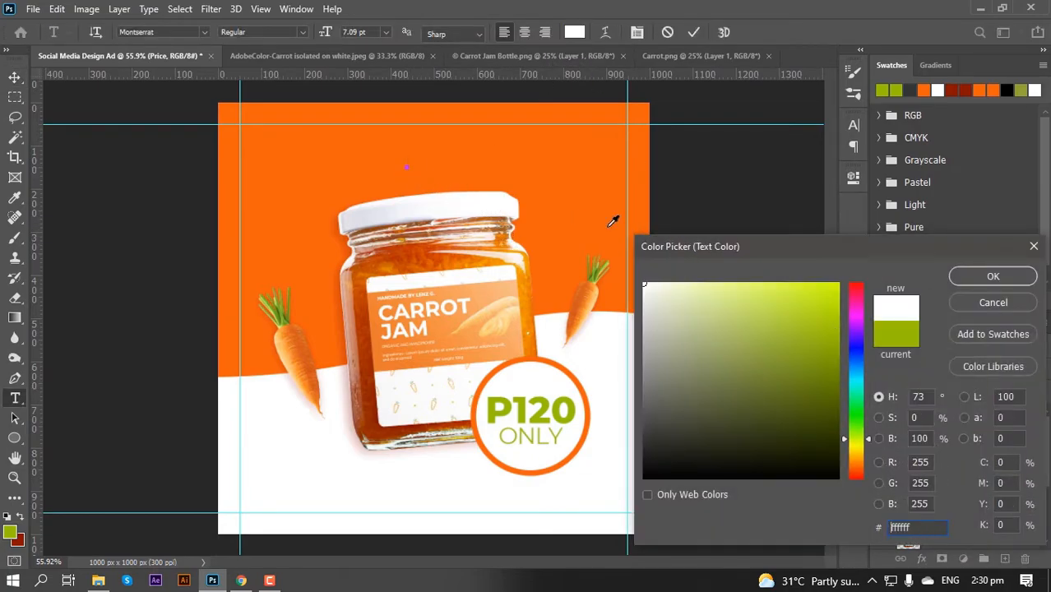
left_click(993, 278)
- Change the TASTY text's font to Aller Display Regular
key("ctrl+a")
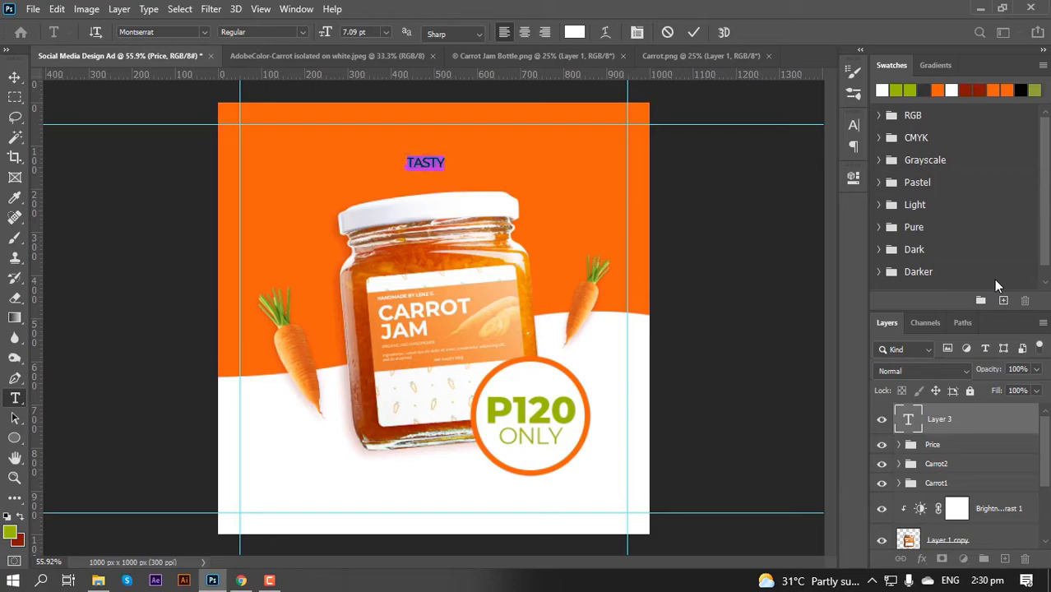
left_click(175, 32)
type("aller")
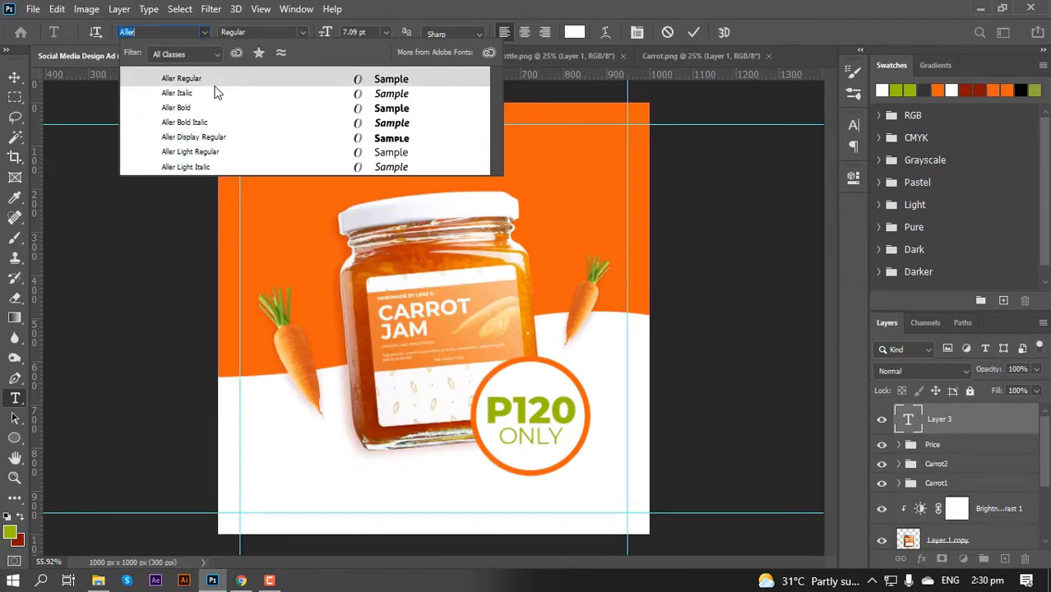
left_click(212, 137)
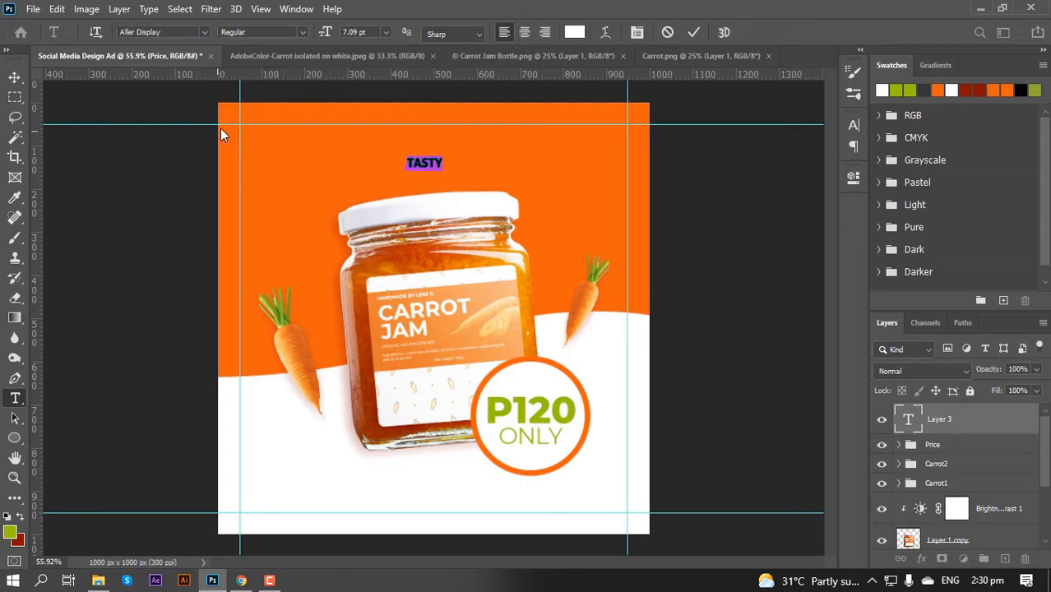
left_click(15, 78)
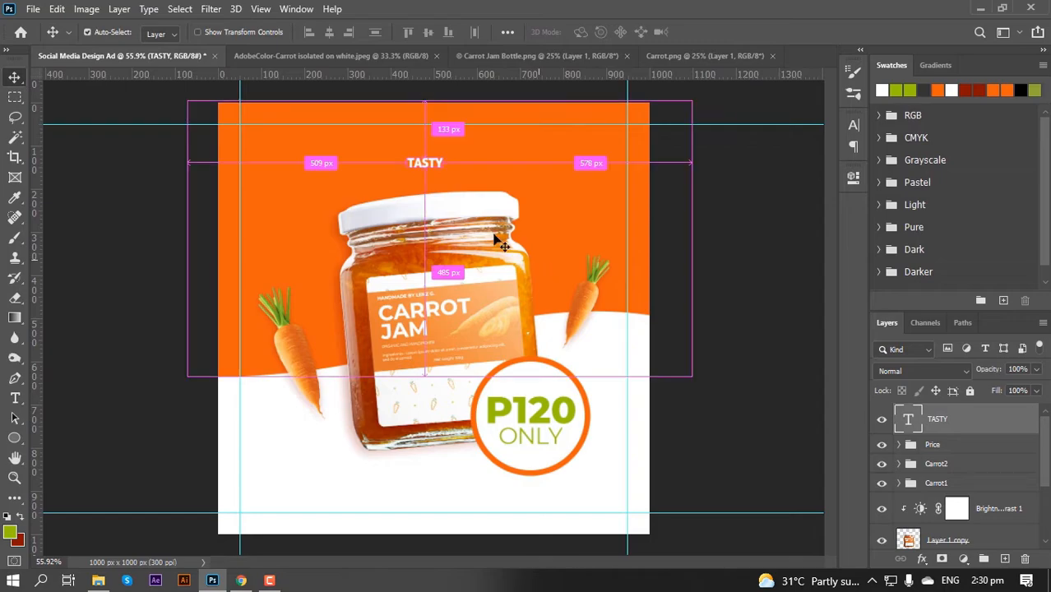
- Enlarge the TASTY text to about 44 pt and move its layer behind the jar, directly above Shape 1
key("ctrl+t")
scroll(444, 251, "up", 2)
left_click_drag(443, 154, 520, 246)
key("Return")
left_click_drag(987, 421, 993, 559)
scroll(988, 485, "down", 3)
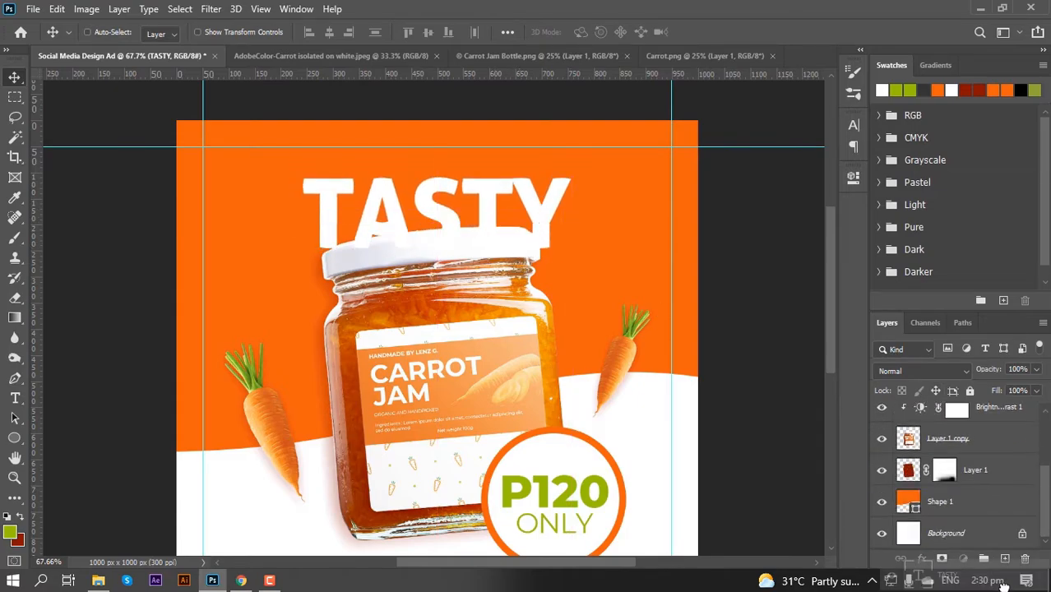
- Group the jar layers from Layer 1 up to the brightness/contrast adjustment and name the group "Bottle"
left_click(986, 450)
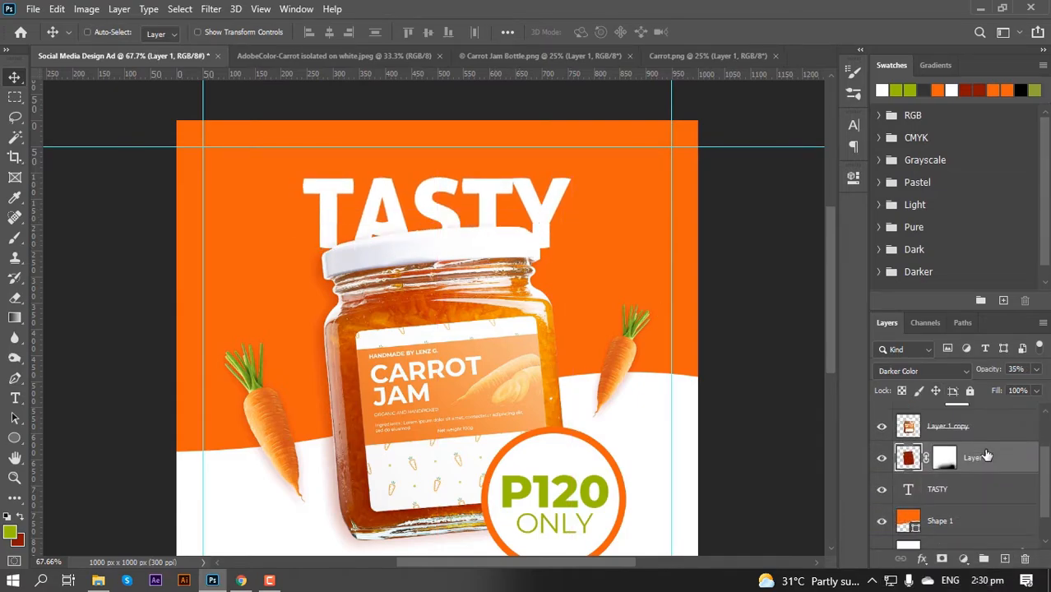
scroll(987, 457, "up", 2)
left_click(997, 444, "shift")
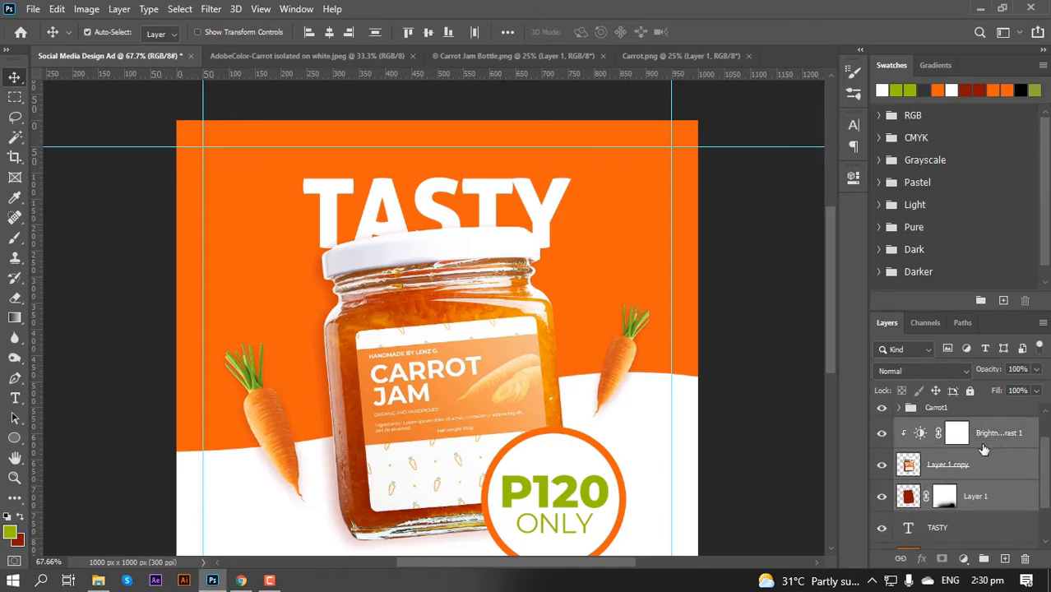
key("ctrl+g")
double_click(944, 444)
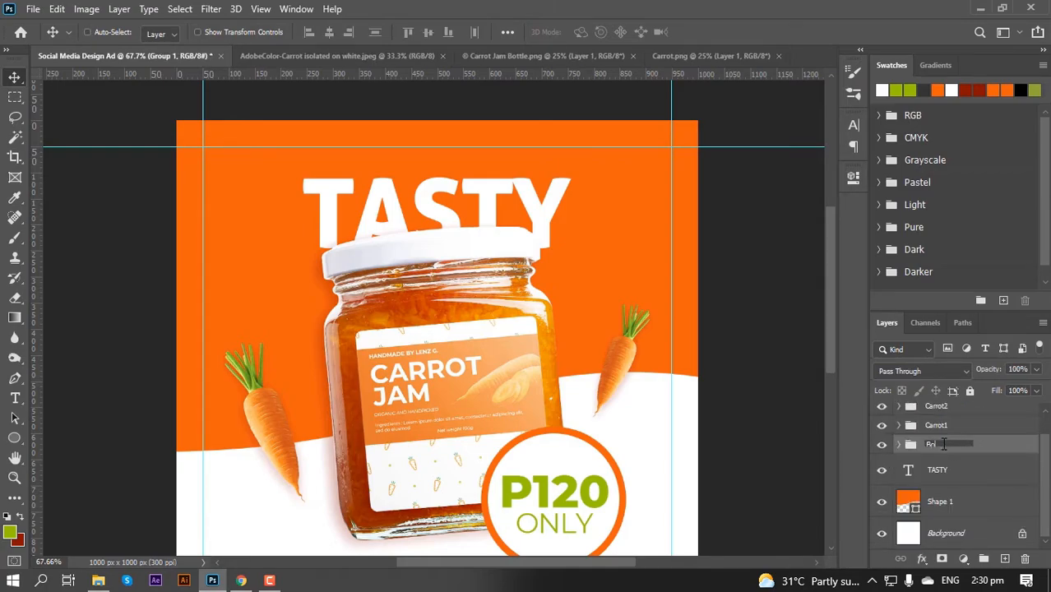
key("Return")
- Set the tracking of the TASTY text to 55
double_click(908, 470)
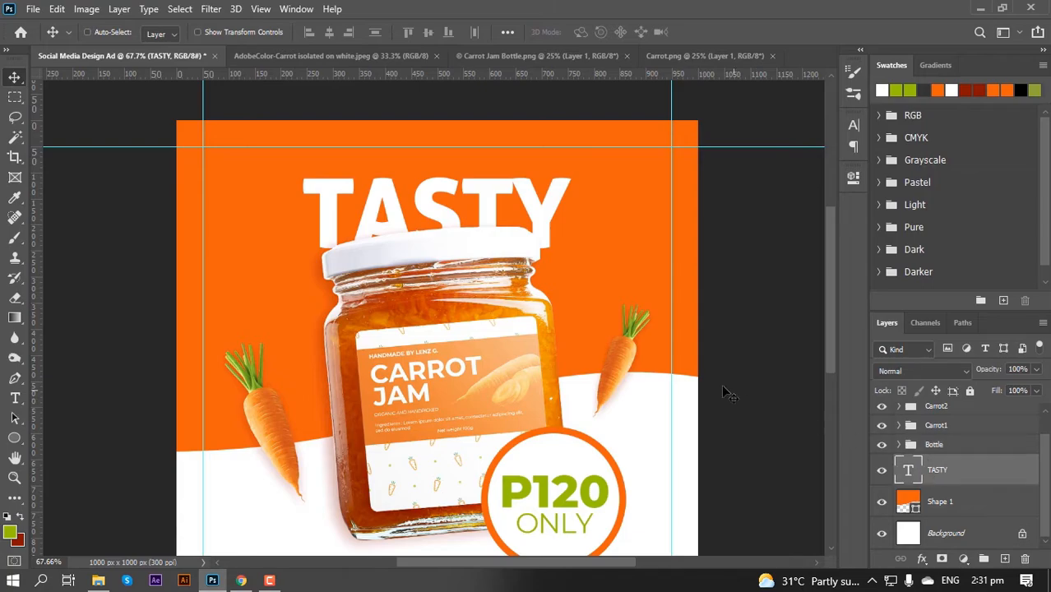
left_click(854, 128)
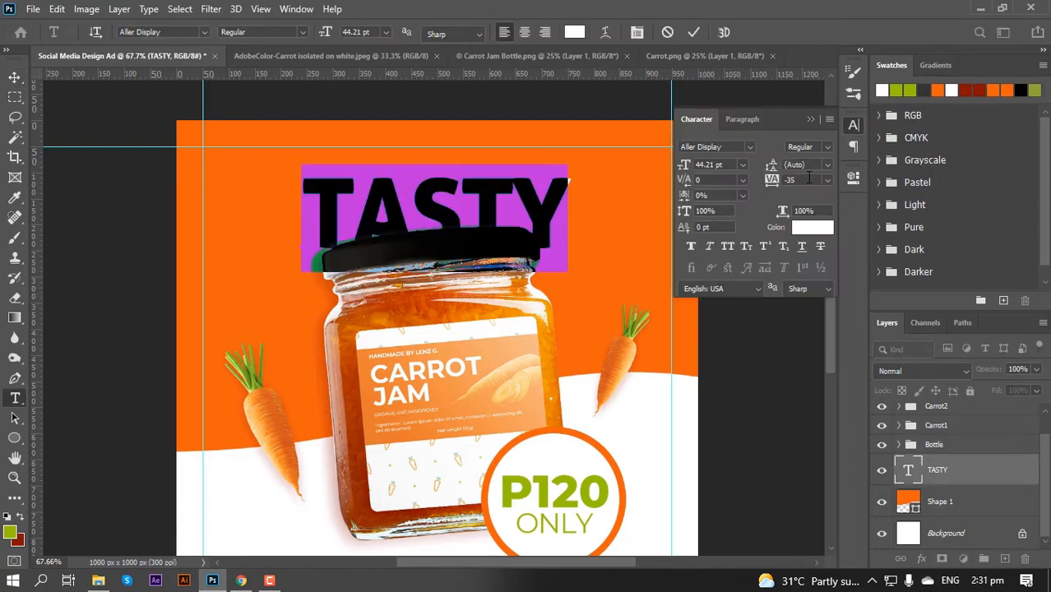
type("0")
key("Return")
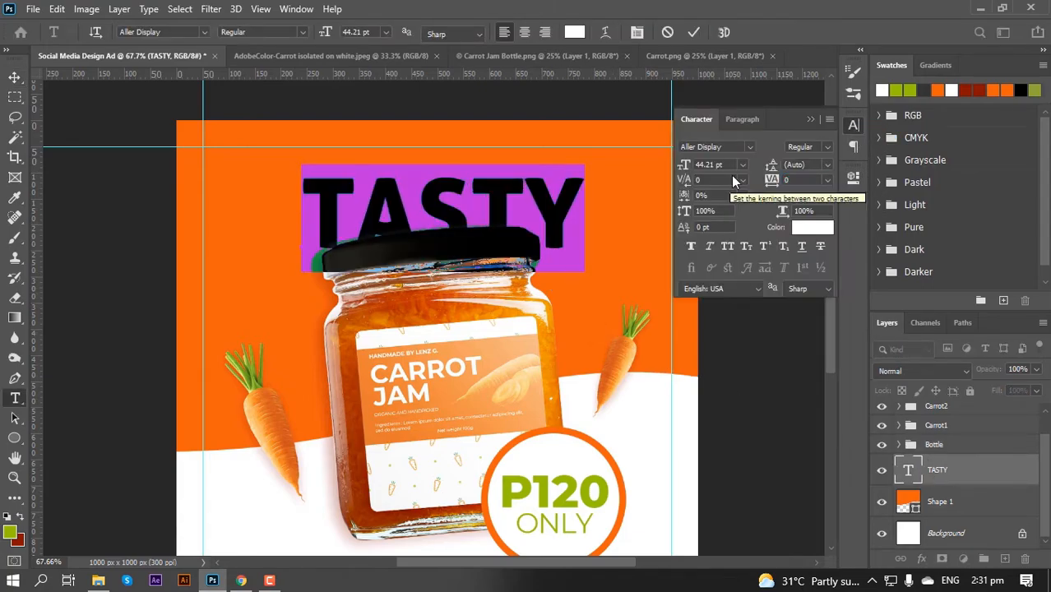
left_click_drag(771, 179, 790, 182)
type("55")
key("Return")
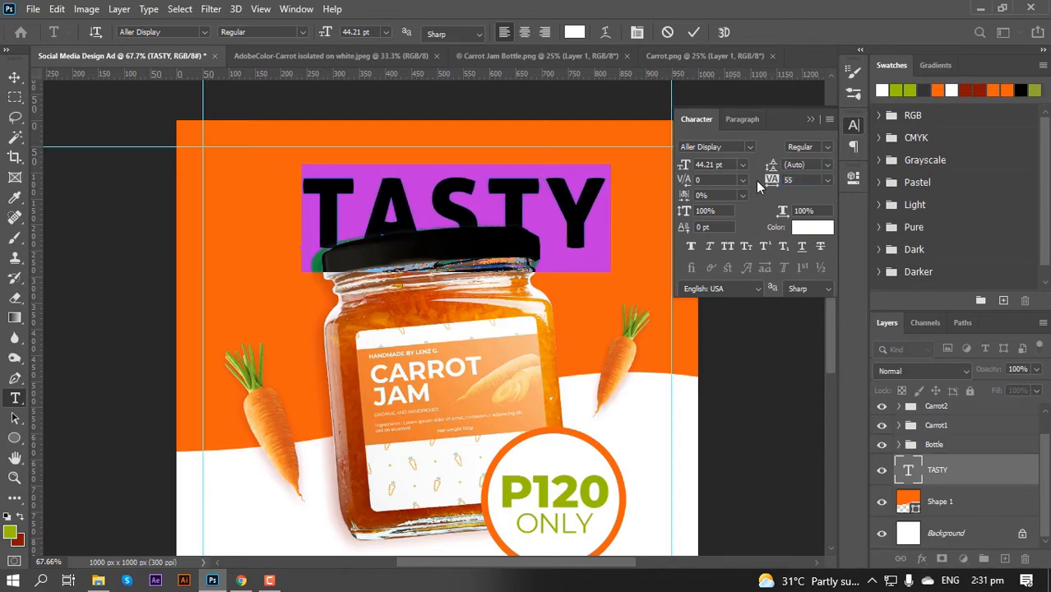
left_click(18, 79)
left_click(854, 125)
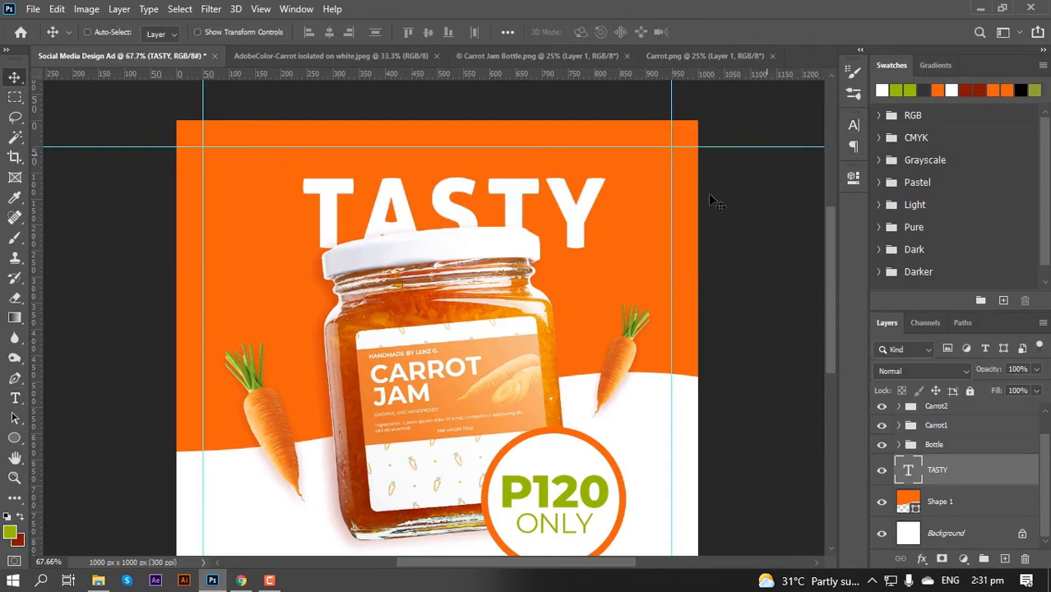
- Centre the TASTY text horizontally on the whole canvas
key("ctrl+a")
left_click(329, 31)
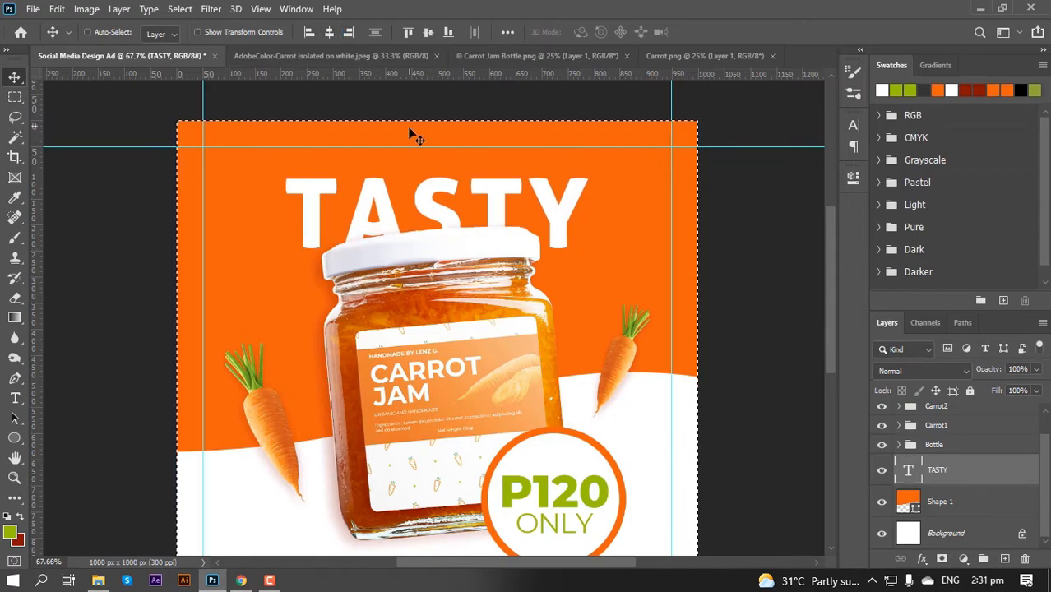
- Scale the TASTY text to about 115% and nudge it down about 8 px
key("ctrl+d")
key("ctrl+t")
left_click_drag(593, 271, 622, 282)
key("Down")
key("Down")
key("Down")
key("Down")
key("Down")
key("Down")
key("Down")
key("Down")
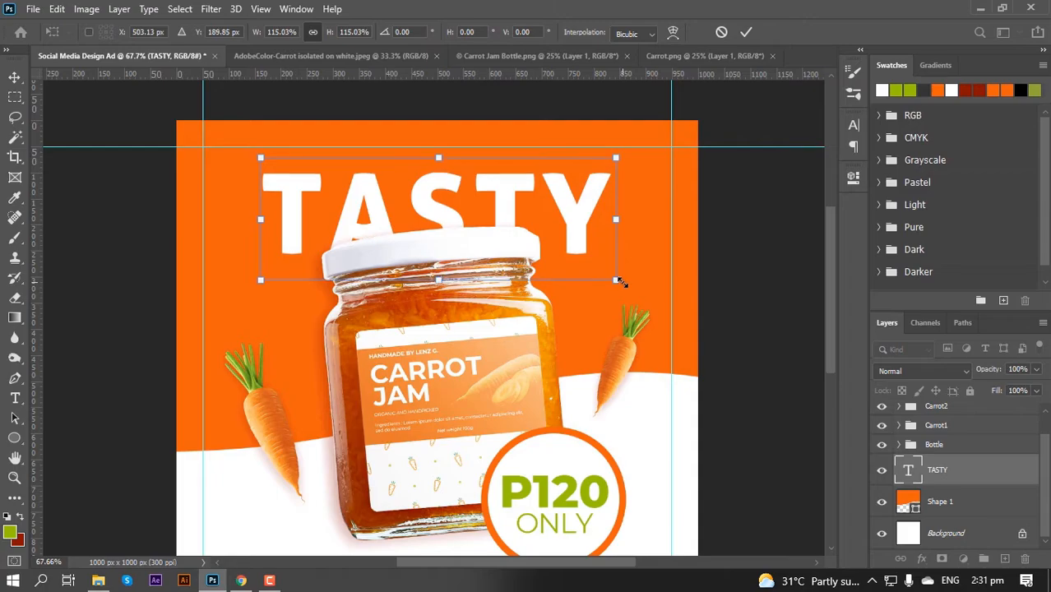
key("Return")
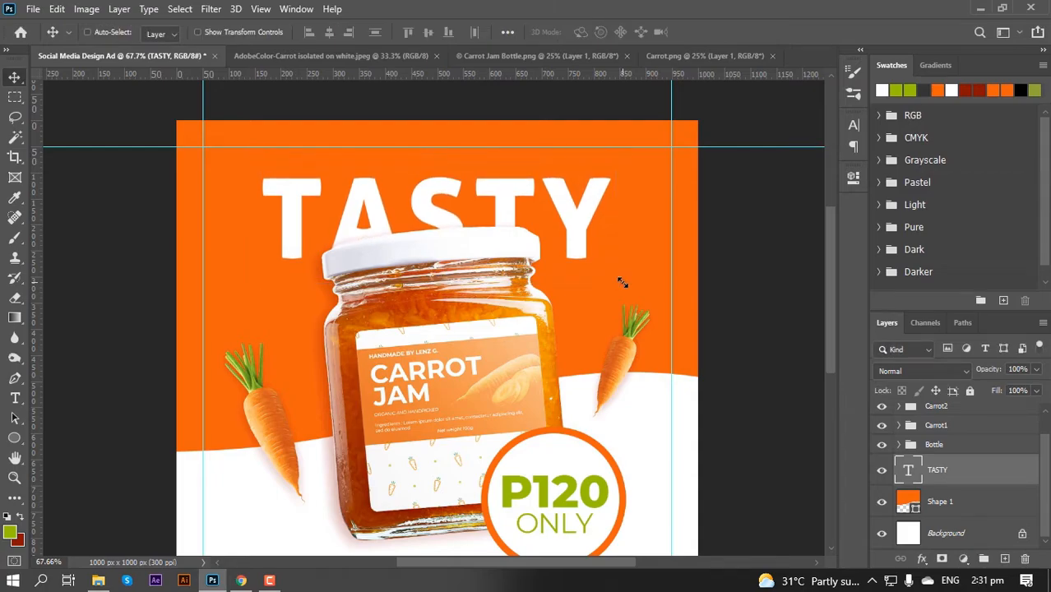
- Nudge the Bottle and Price groups together about 55 px down and 9 px to the right
key("ctrl+0")
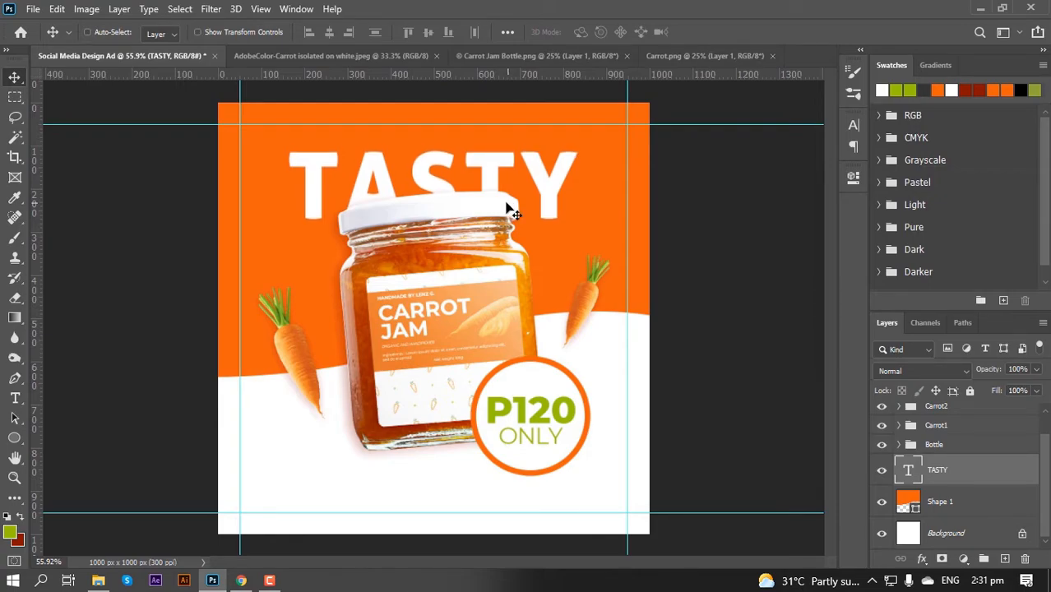
scroll(506, 205, "down", 2)
scroll(445, 283, "up", 1)
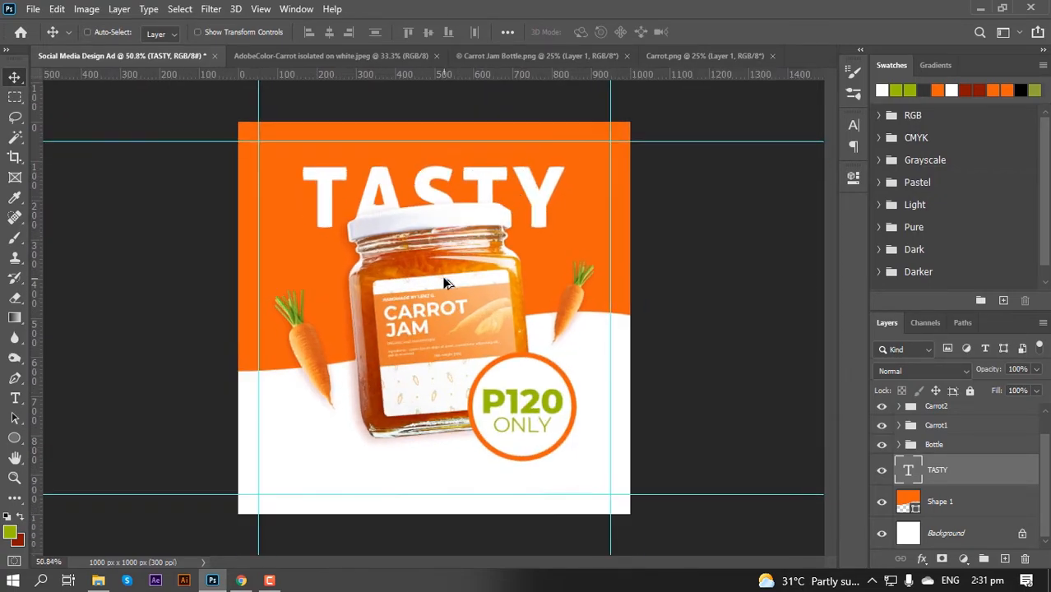
left_click(955, 445)
scroll(967, 450, "up", 1)
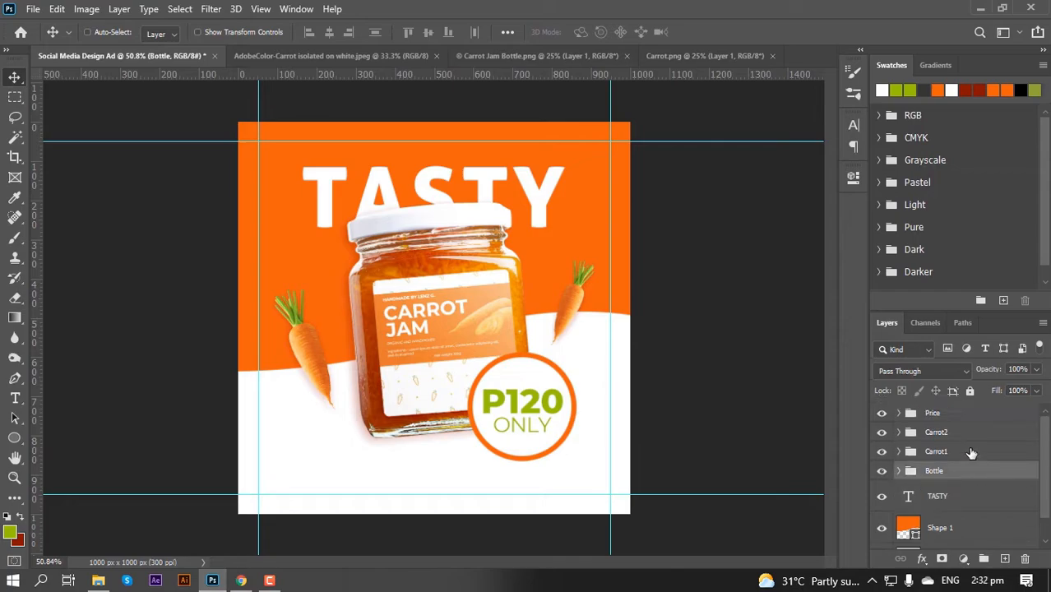
left_click(961, 416, "ctrl")
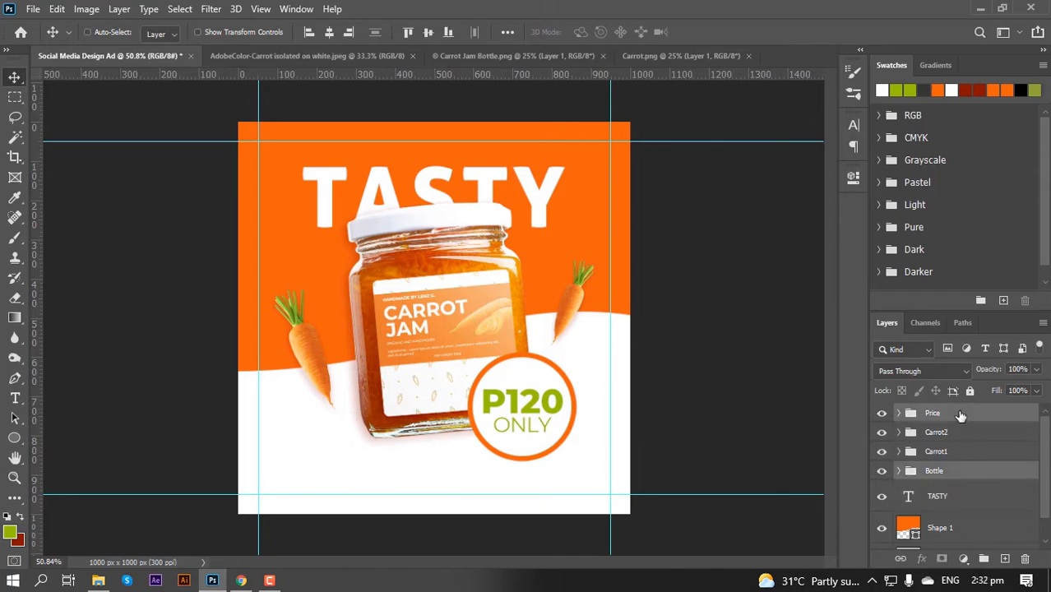
key("Down")
key("Down")
key("Down")
key("Down")
key("Down")
key("Down")
key("Down")
key("Down")
key("Down")
key("Down")
key("Down")
key("Down")
key("Down")
key("Down")
key("Down")
key("Down")
key("Down")
key("Down")
key("Down")
key("Down")
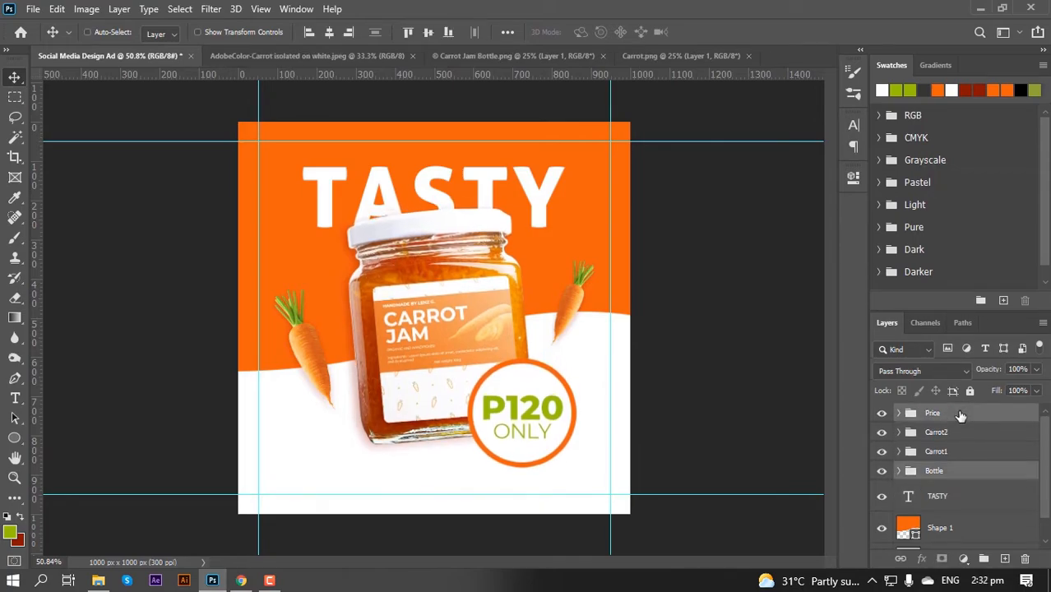
key("Down")
key("Down")
key("Down")
key("Down")
key("Down")
key("Down")
key("Down")
key("Down")
key("Down")
key("Down")
key("Down")
key("Down")
key("Down")
key("Down")
key("Down")
key("Down")
key("Down")
key("Down")
key("Down")
key("Down")
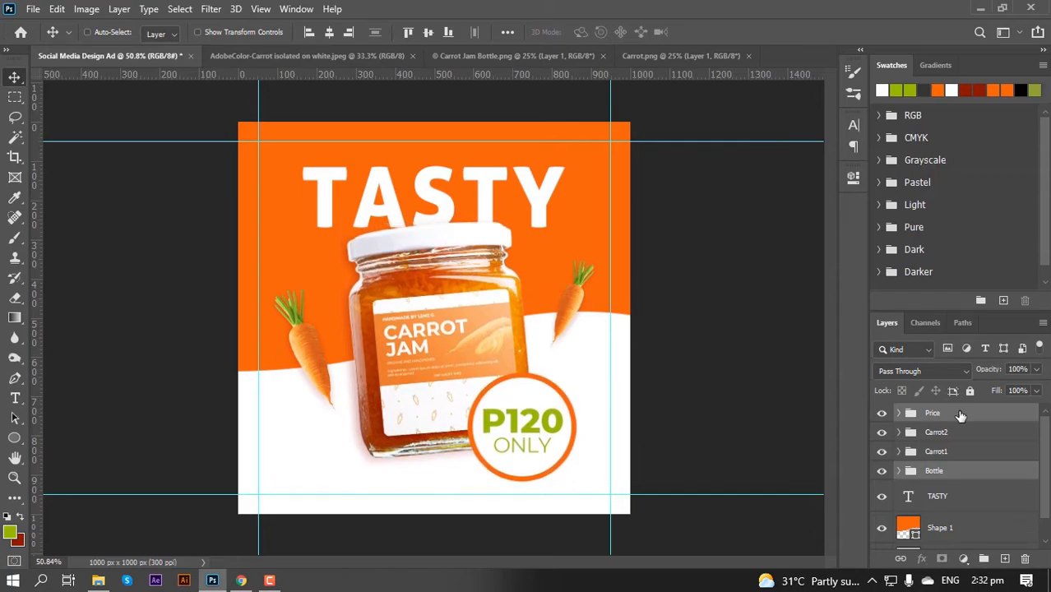
key("Right")
key("Right")
key("Right")
key("Right")
key("Right")
key("Right")
key("Right")
key("Right")
key("Right")
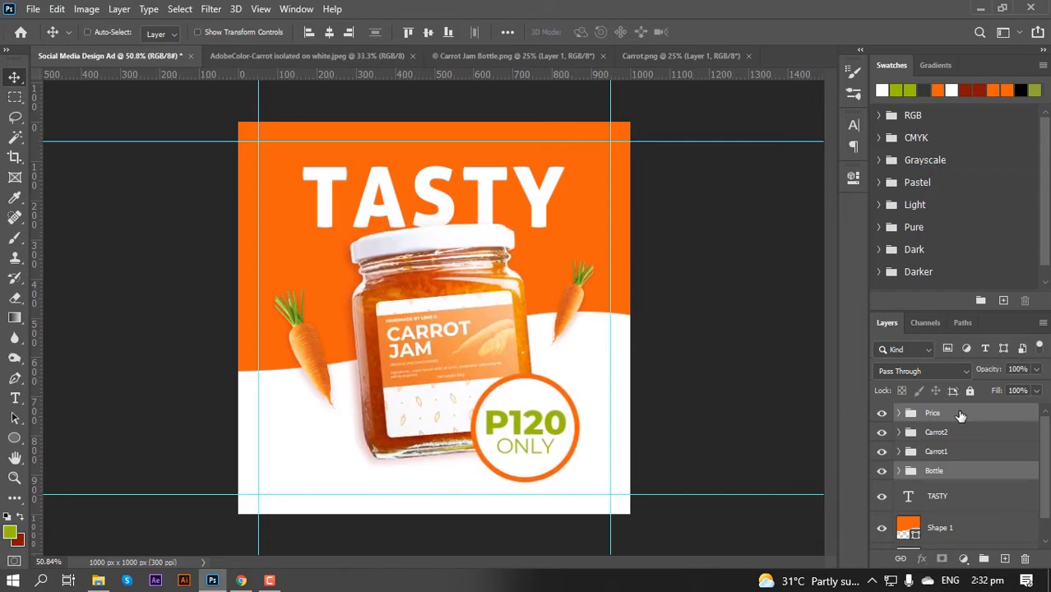
key("Down")
key("Down")
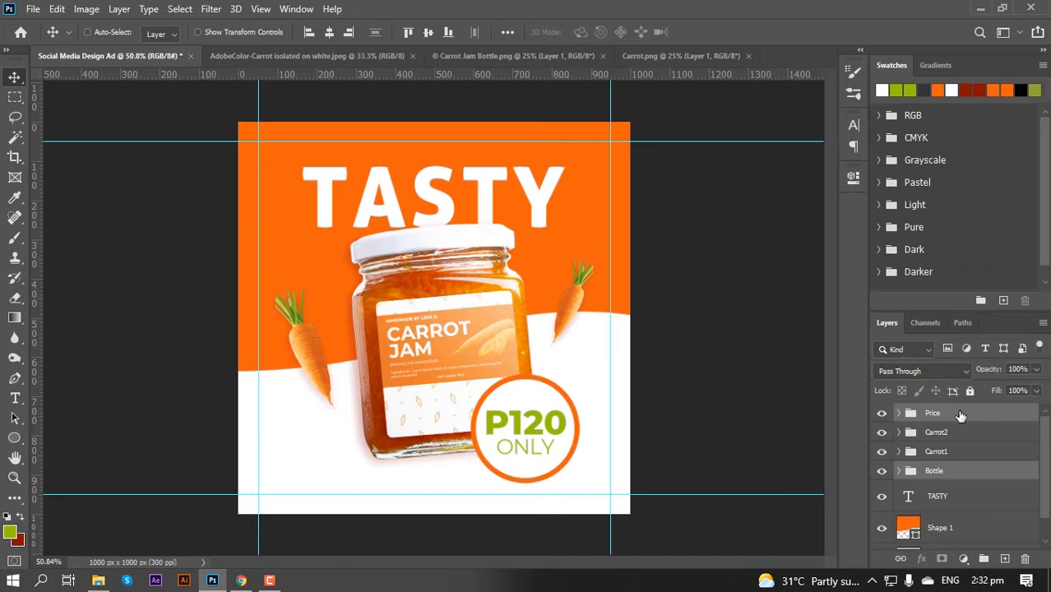
- Set the font size of the TASTY text to 54.84 pt
left_click(939, 503)
key("t")
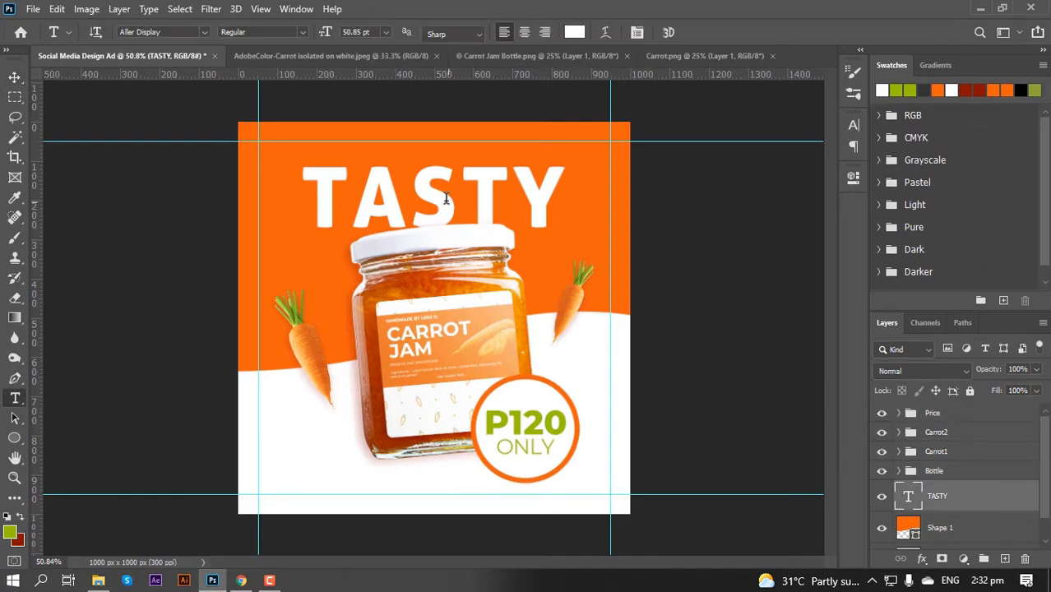
double_click(444, 198)
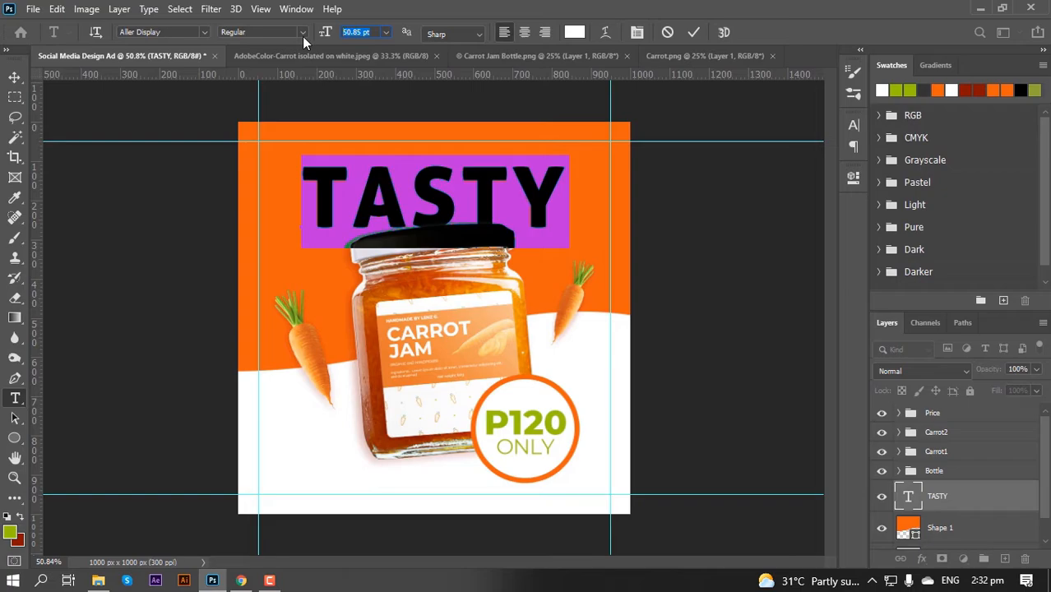
type("54.84")
key("Return")
- Centre the TASTY text horizontally on the canvas and move it about 55 px down, partly behind the jar lid
left_click(15, 77)
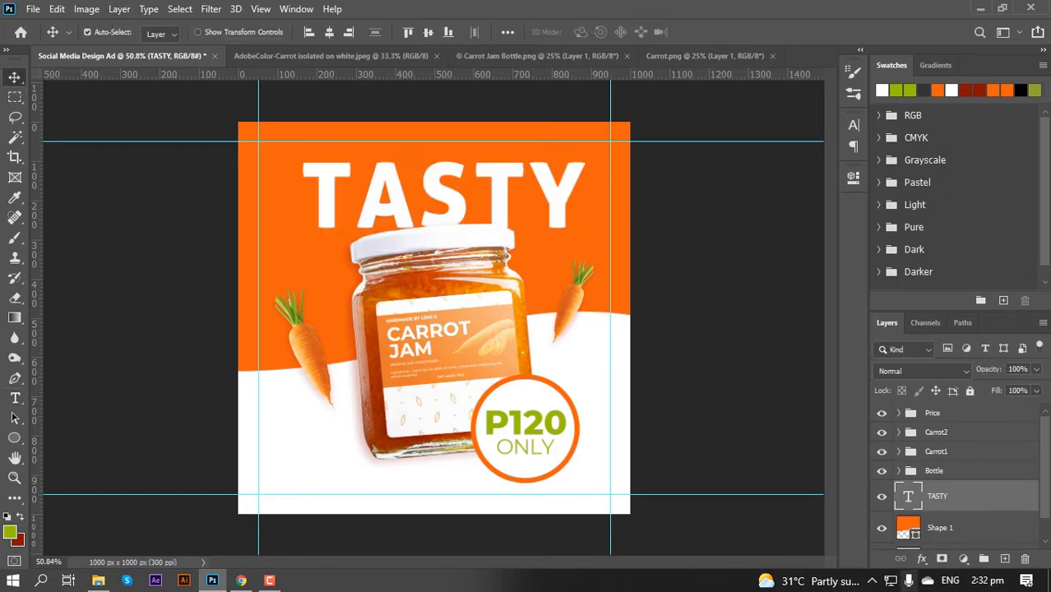
key("ctrl+a")
left_click(329, 33)
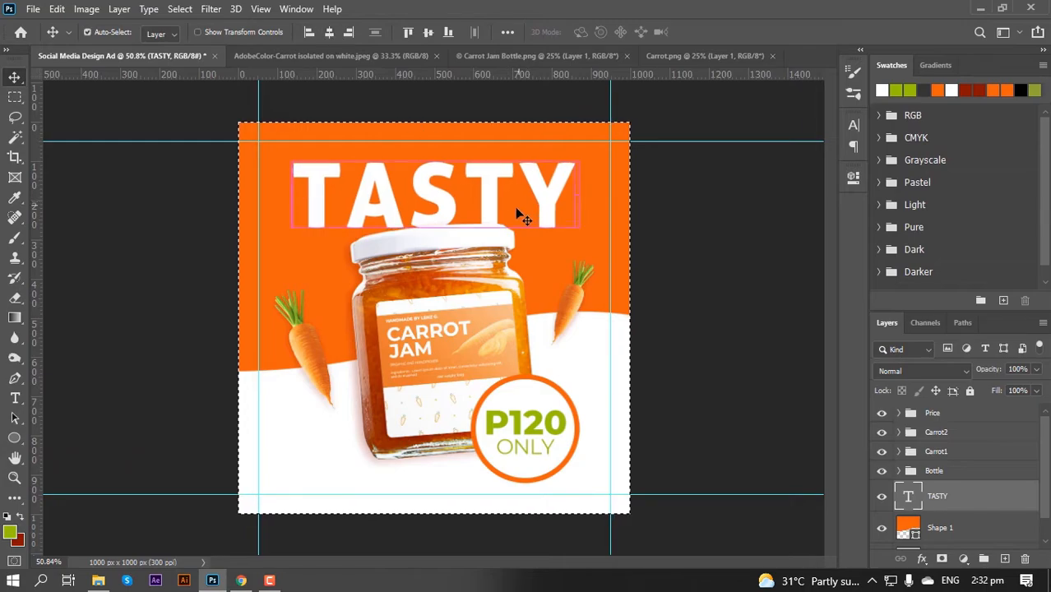
scroll(511, 199, "up", 1)
left_click_drag(505, 199, 506, 221)
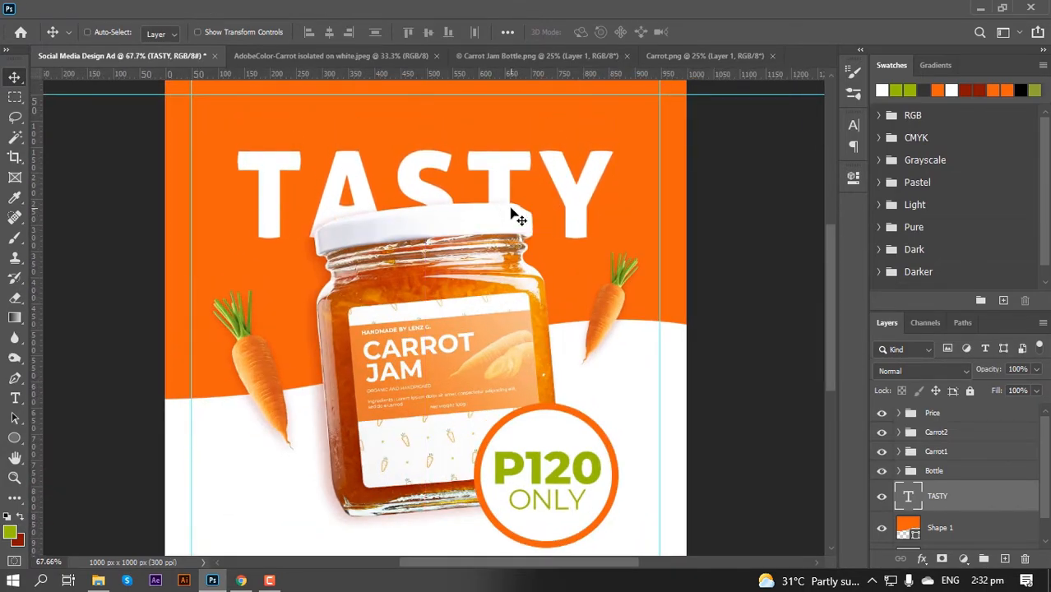
scroll(508, 211, "down", 1)
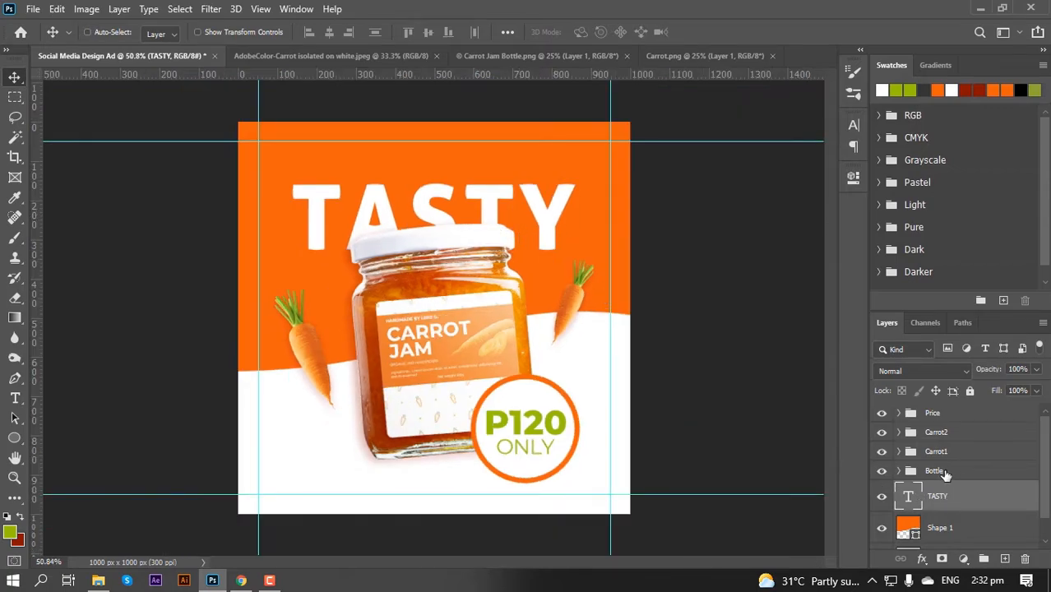
- Nudge the TASTY text, Bottle group and Price group together about 10 px up
key("ctrl")
left_click(966, 470, "ctrl")
left_click(961, 416, "ctrl")
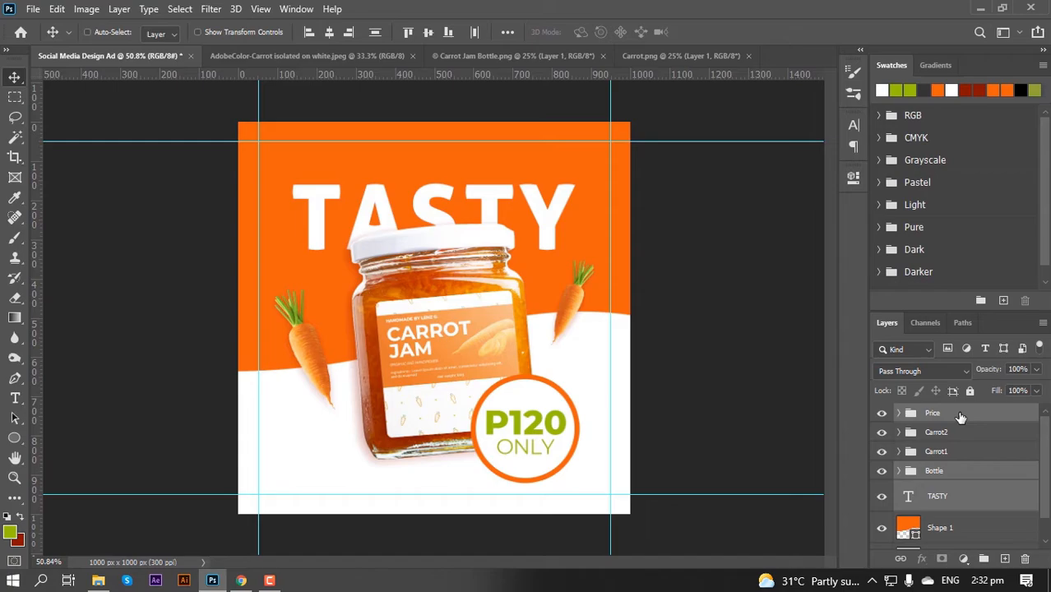
key("Up")
key("Up")
key("Up")
key("Up")
key("Up")
key("Up")
key("Up")
key("Up")
key("Up")
key("Up")
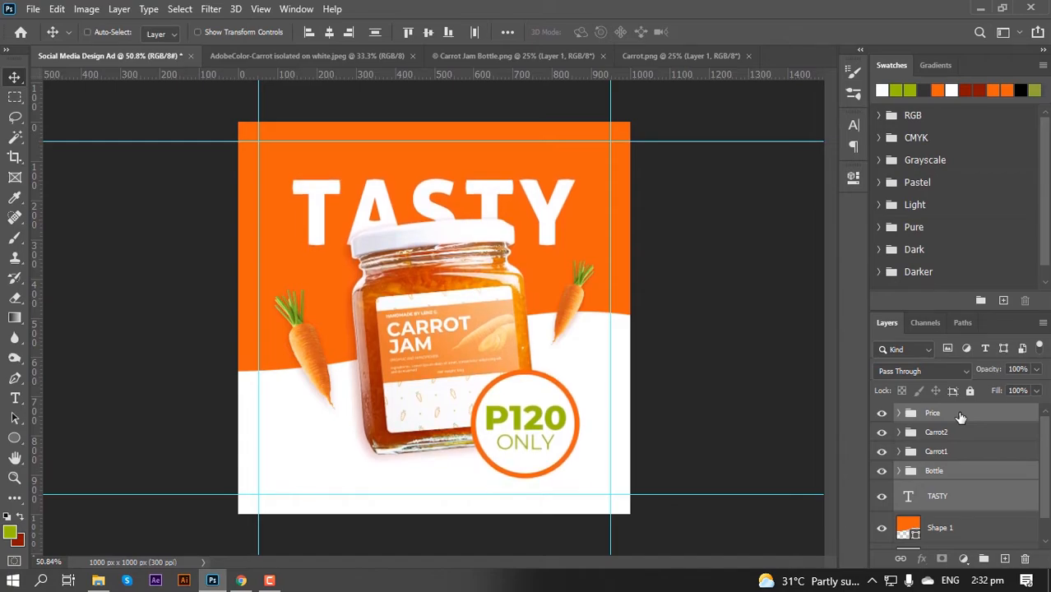
- Start a new text layer above the Price group, near the canvas's lower-left corner, in black (000000) Montserrat Regular
scroll(522, 243, "up", 1)
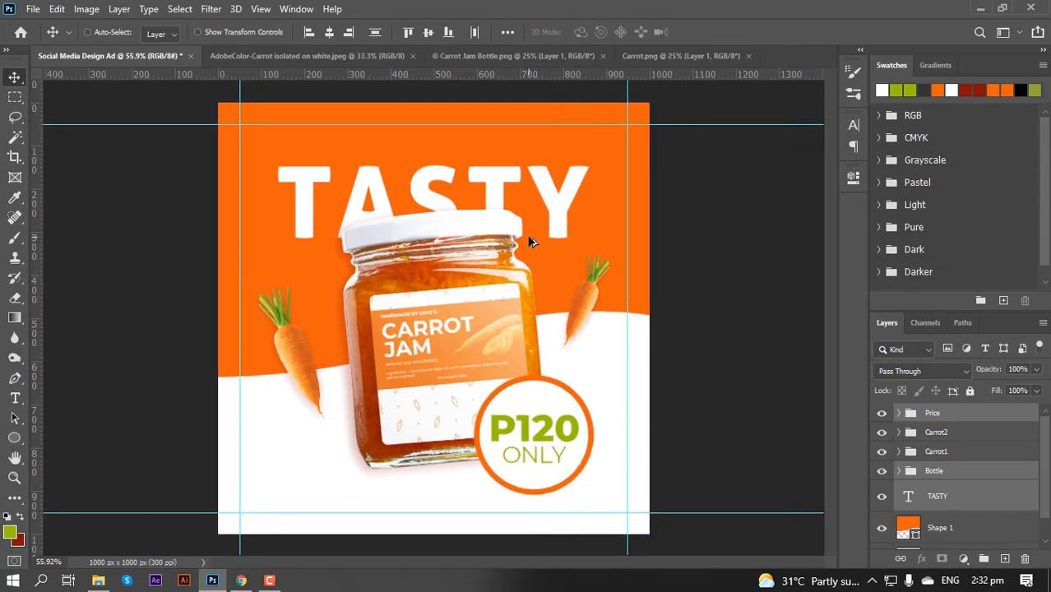
scroll(512, 206, "up", 4)
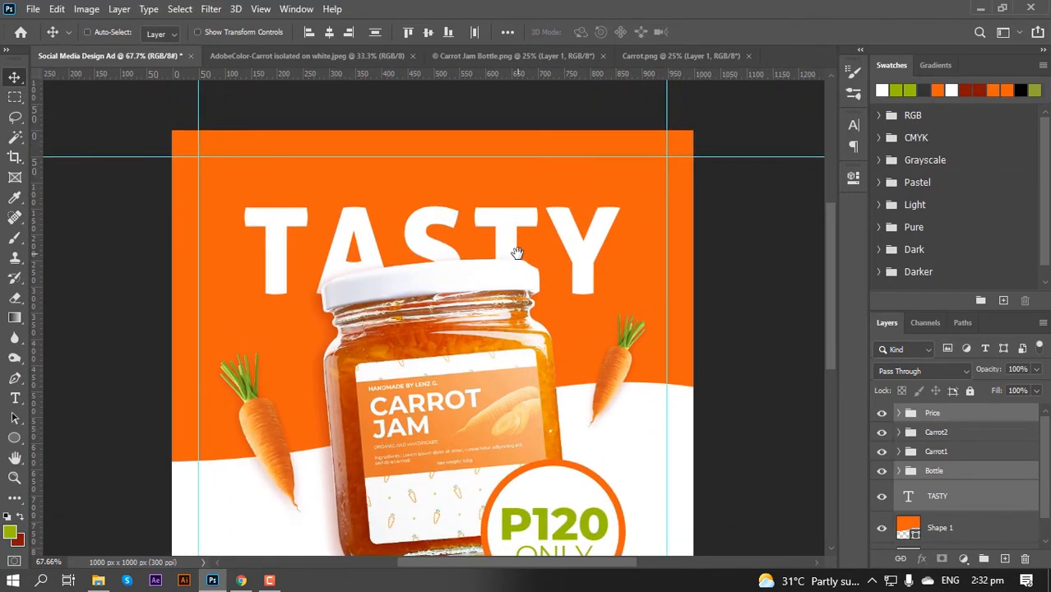
scroll(437, 358, "down", 2)
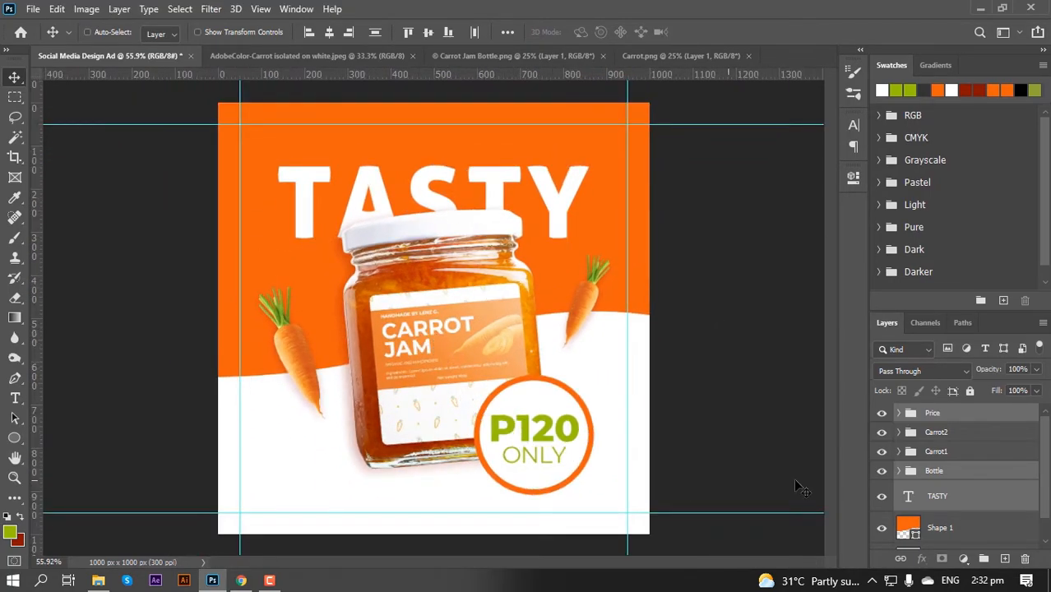
left_click(938, 421)
key("t")
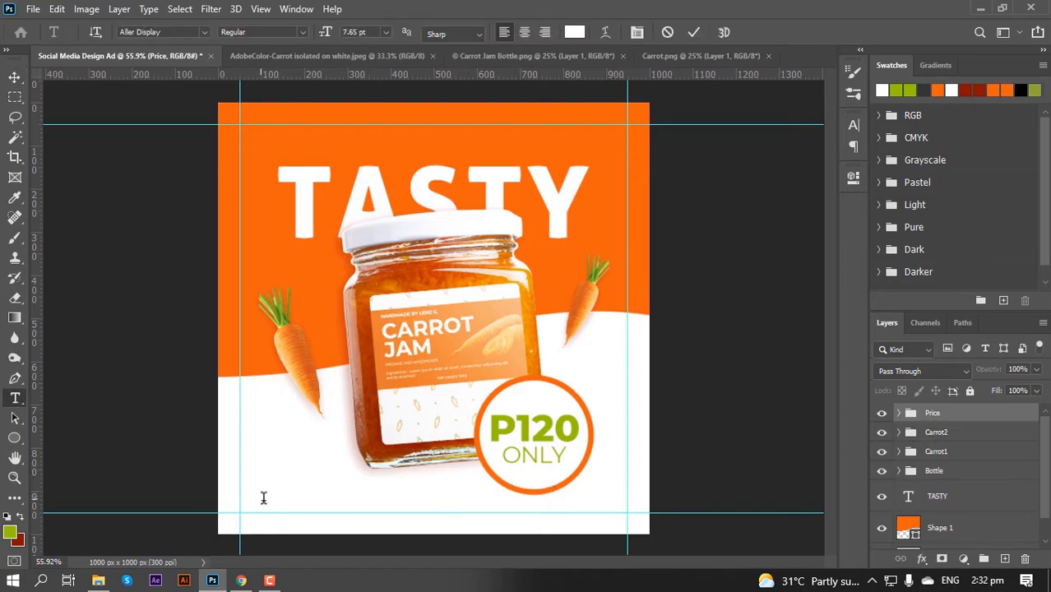
left_click(260, 497)
left_click(574, 33)
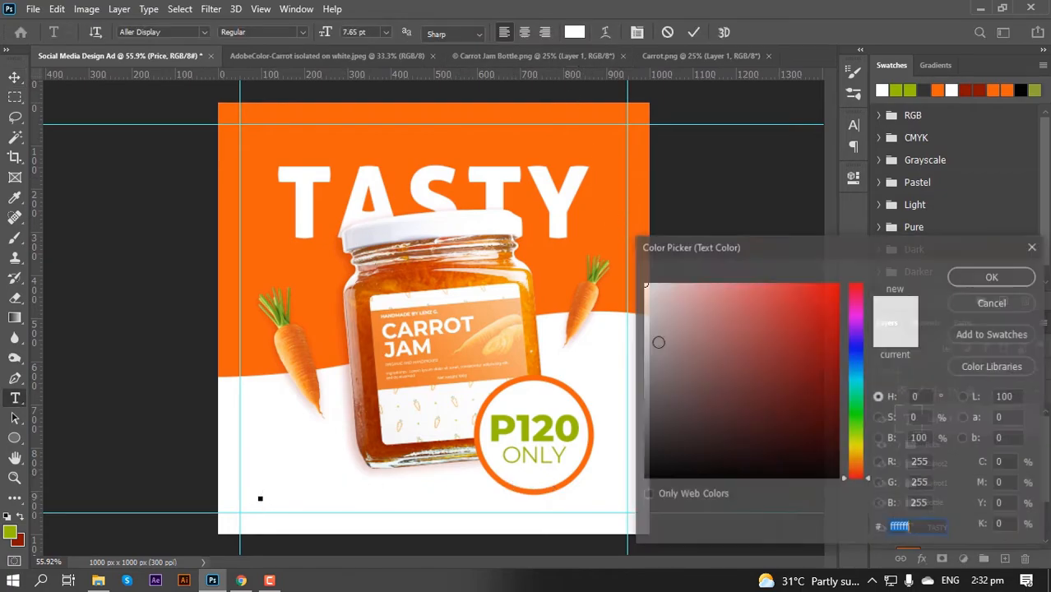
type("000000")
left_click(993, 276)
left_click(156, 31)
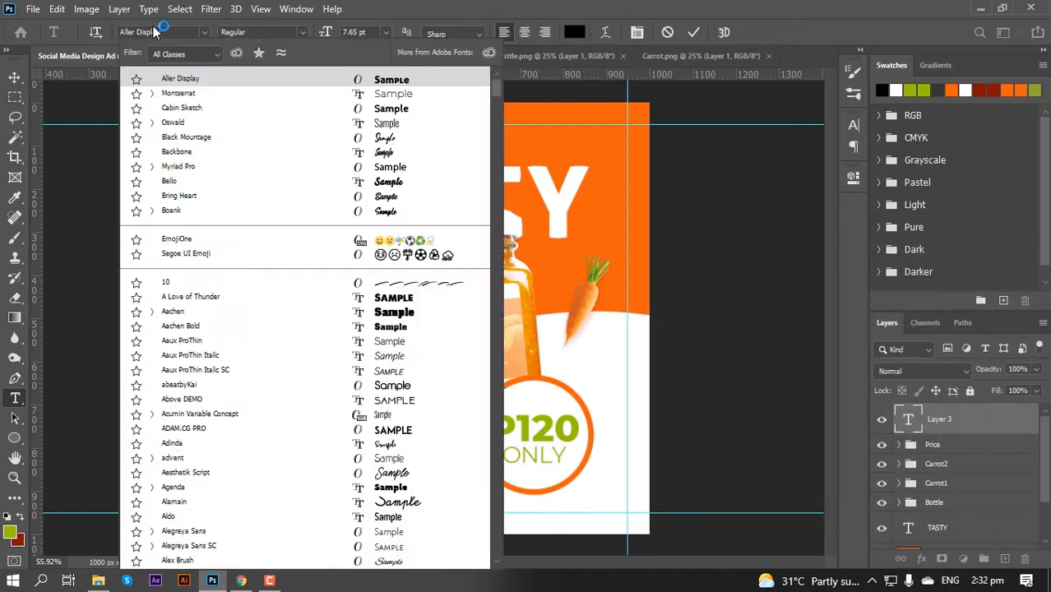
type("Montserrat")
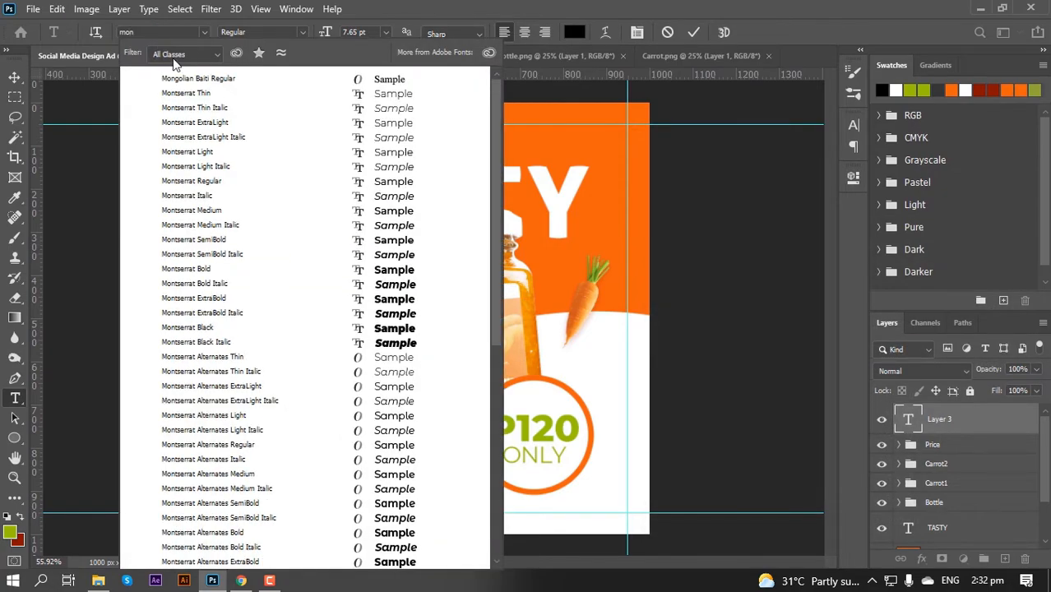
left_click(211, 183)
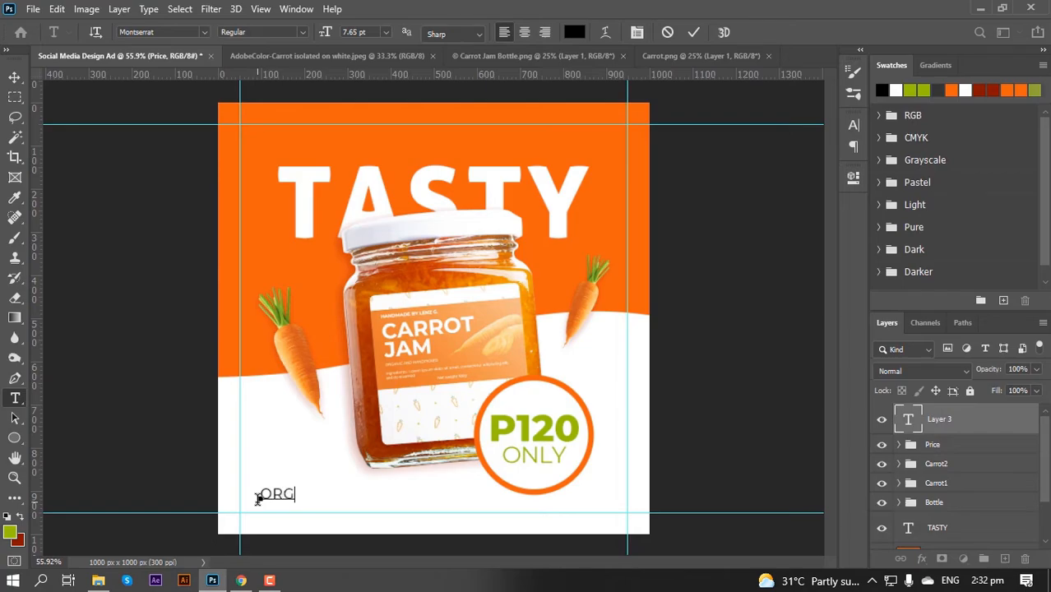
- Enter "ORGANIC & HANDPICKED" as the text of the new layer
type("ANI")
type("C AN")
type("D")
key("BackSpace")
key("BackSpace")
key("BackSpace")
type("& H")
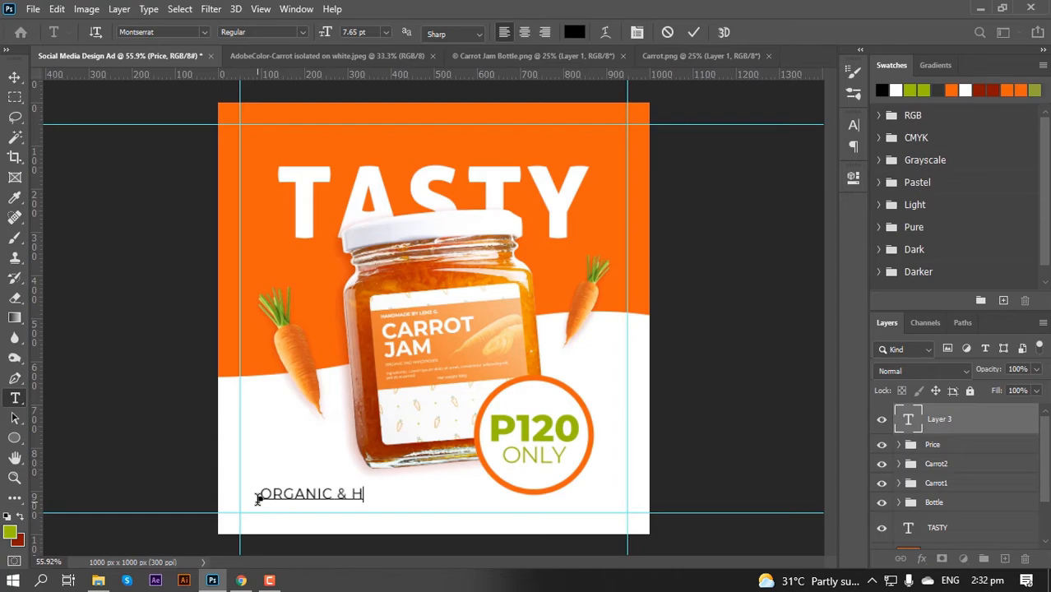
type("ANDPI")
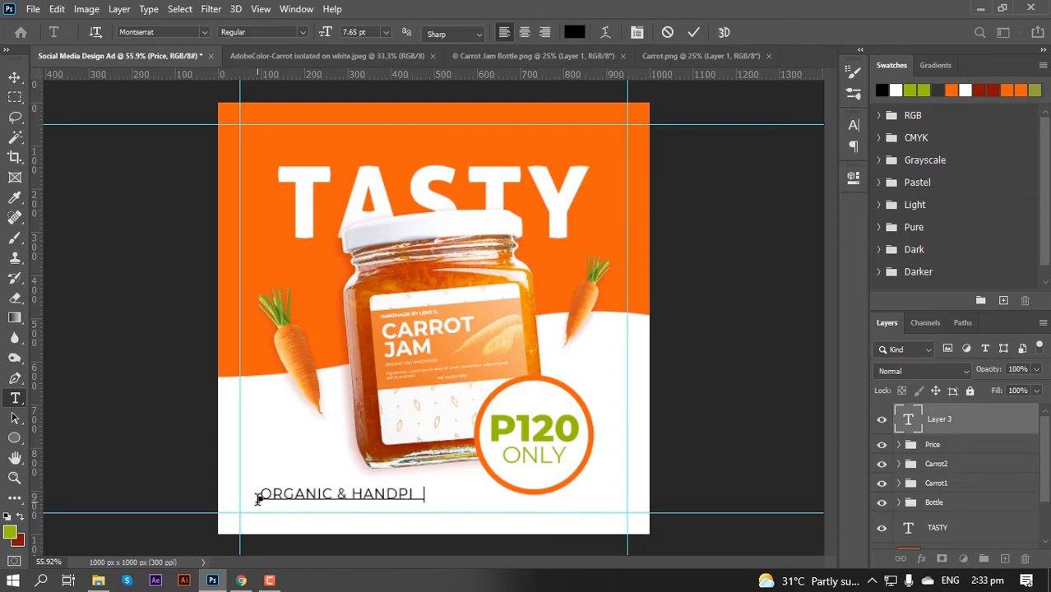
type("CKED")
left_click(14, 76)
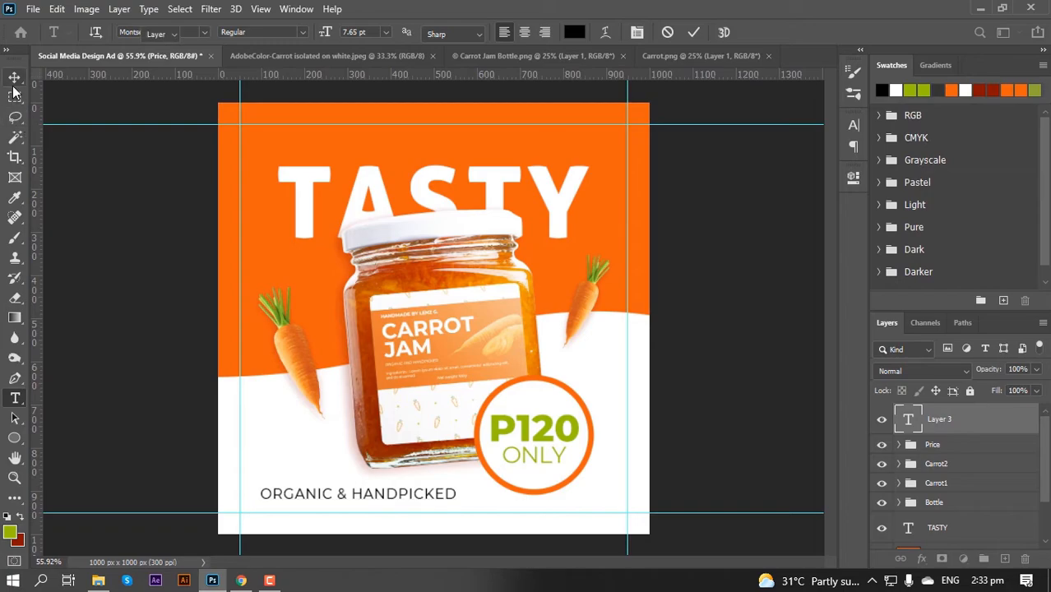
- Move the ORGANIC & HANDPICKED text to the intersection of the canvas's left and bottom margin guides
scroll(237, 457, "up", 6)
scroll(332, 229, "up", 5)
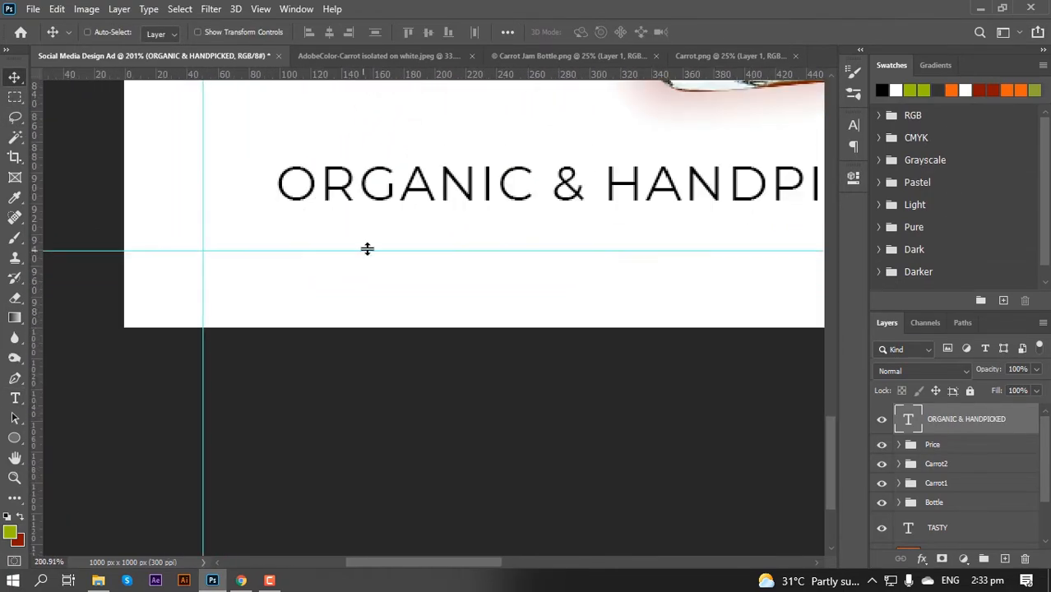
left_click_drag(393, 244, 314, 293)
scroll(436, 306, "down", 3)
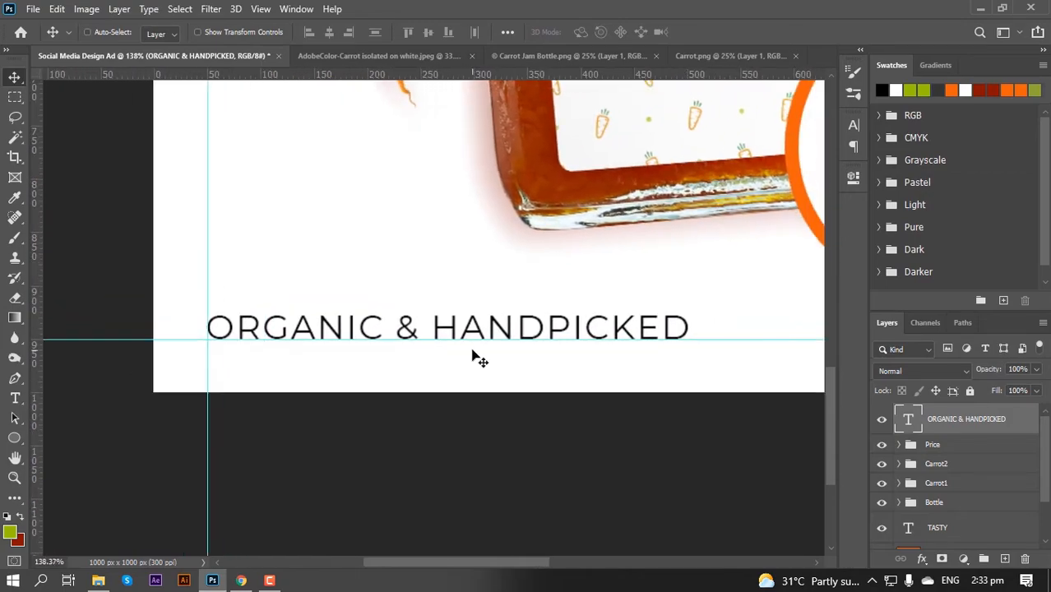
- Set the tracking of the ORGANIC & HANDPICKED text to -35
key("t")
left_click(431, 329)
key("ctrl+a")
left_click(854, 125)
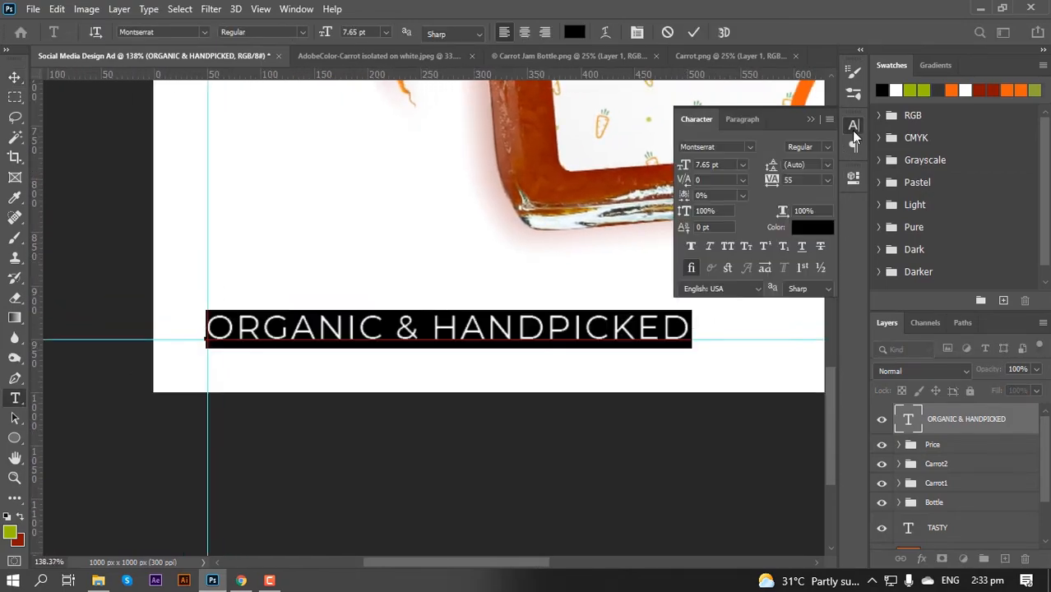
left_click(802, 179)
type("-3")
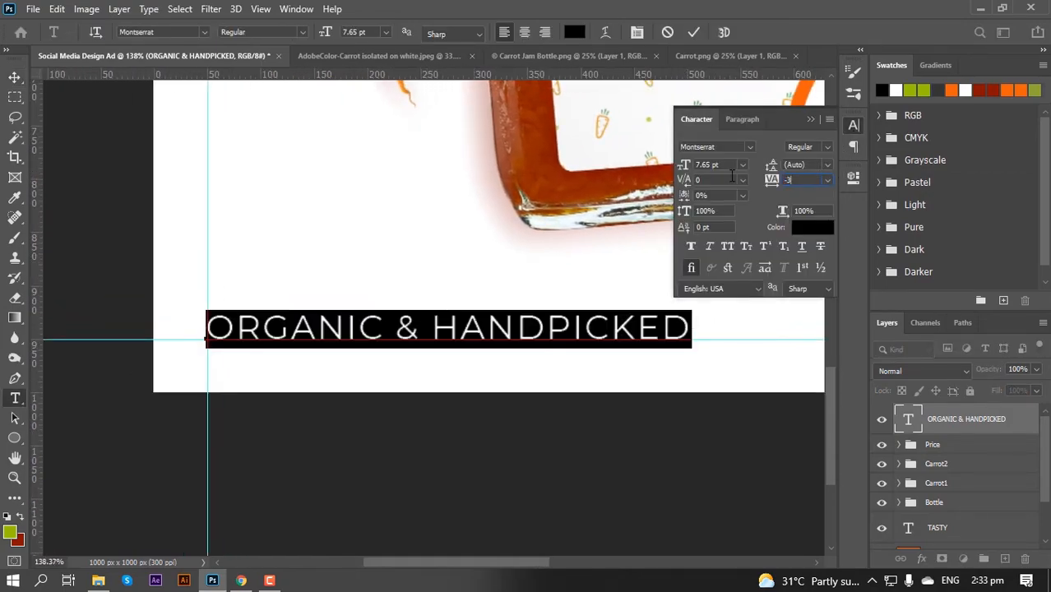
type("5")
key("Return")
left_click(23, 76)
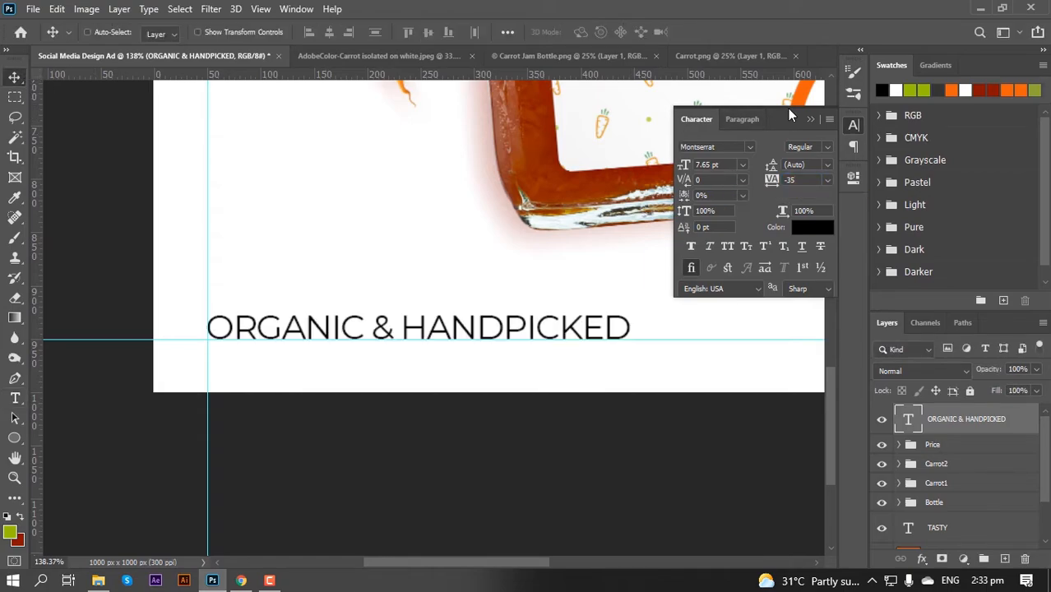
left_click(810, 120)
scroll(555, 267, "down", 5)
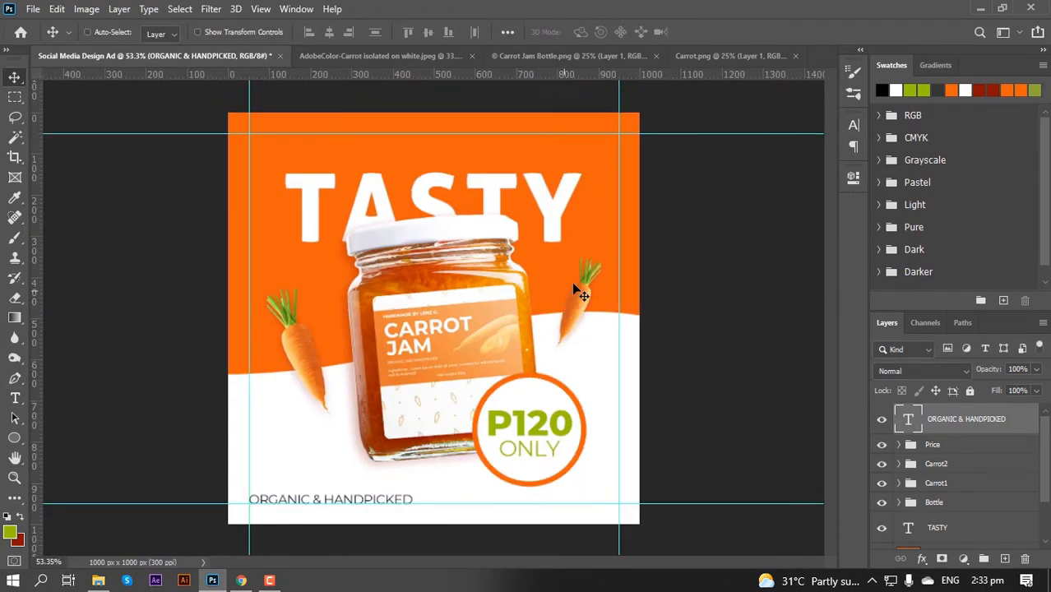
key("ctrl+semicolon")
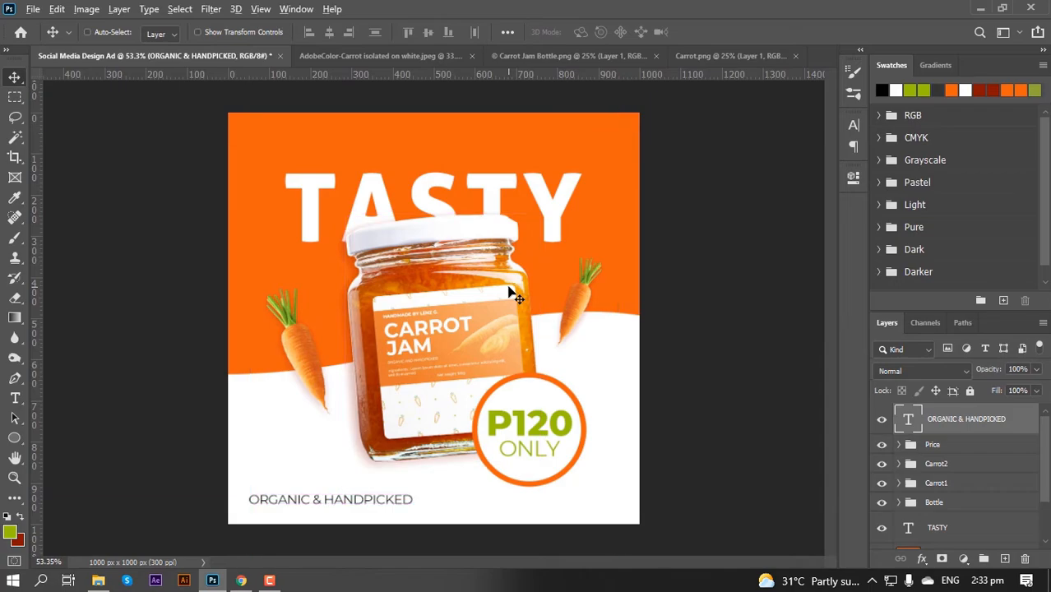
key("ctrl+semicolon")
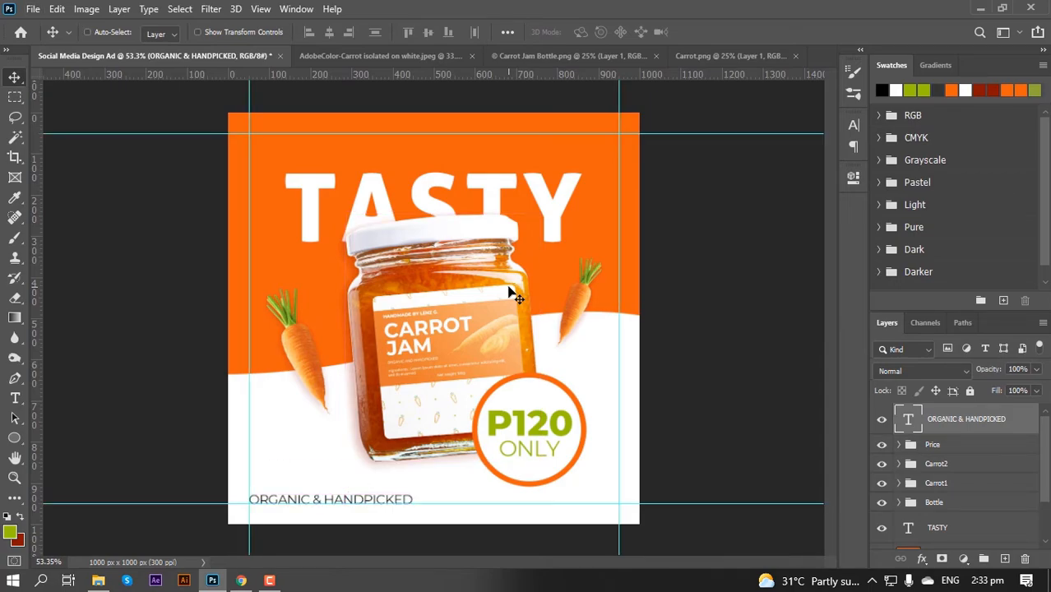
scroll(498, 288, "down", 1)
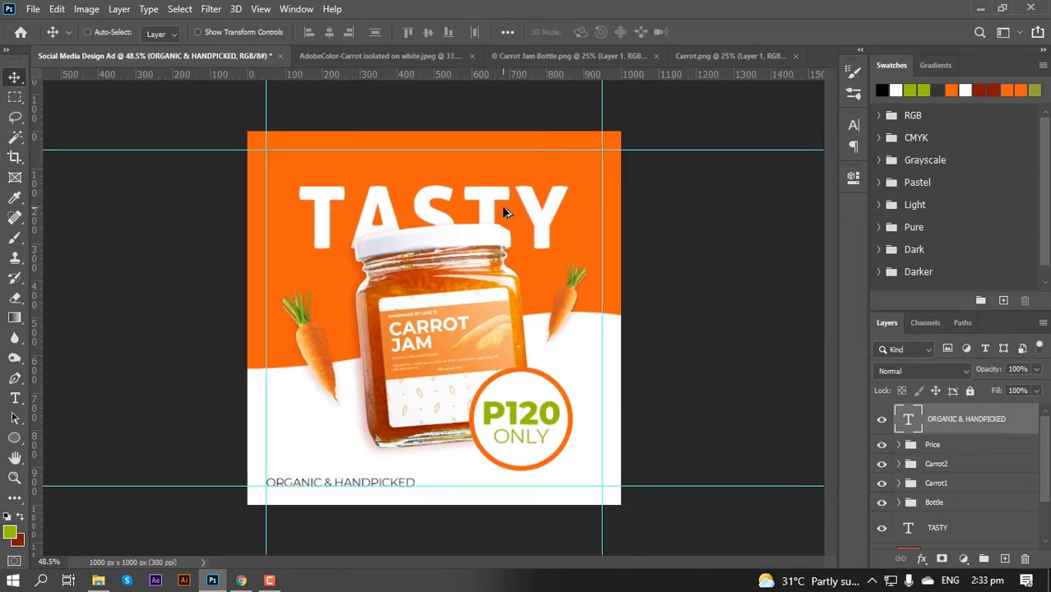
scroll(527, 196, "up", 2)
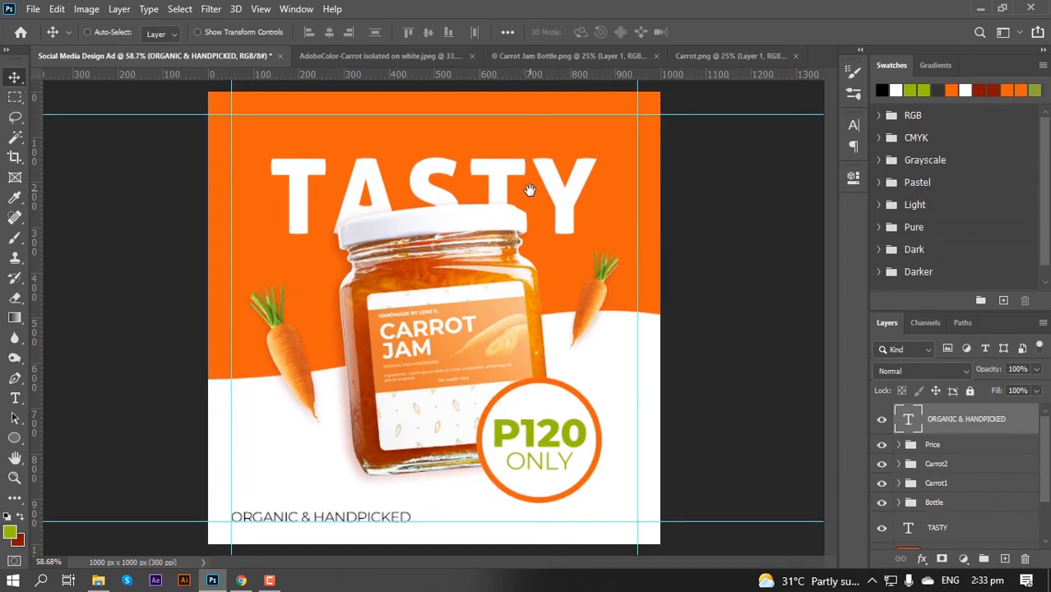
- Open the Social media image and copy its icons into the Social Media Design Ad document, near the canvas's upper-right corner
key("ctrl+o")
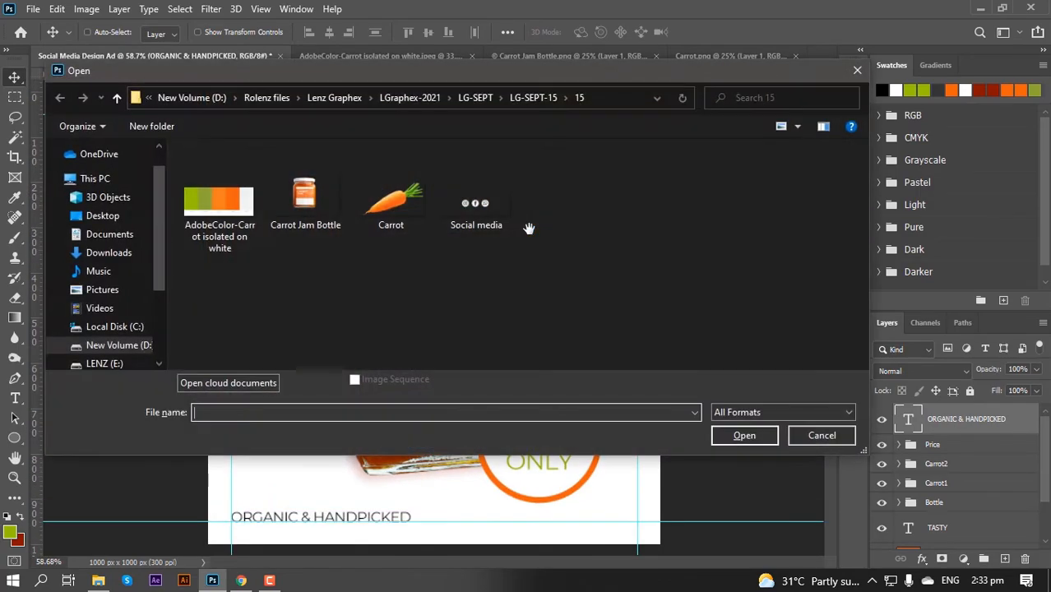
double_click(477, 207)
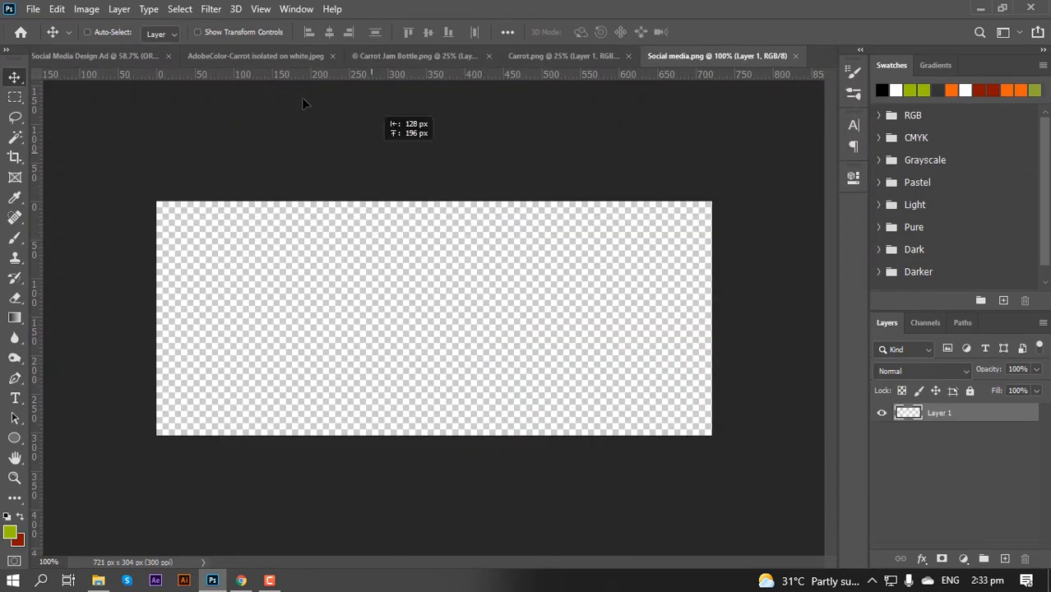
left_click(135, 56)
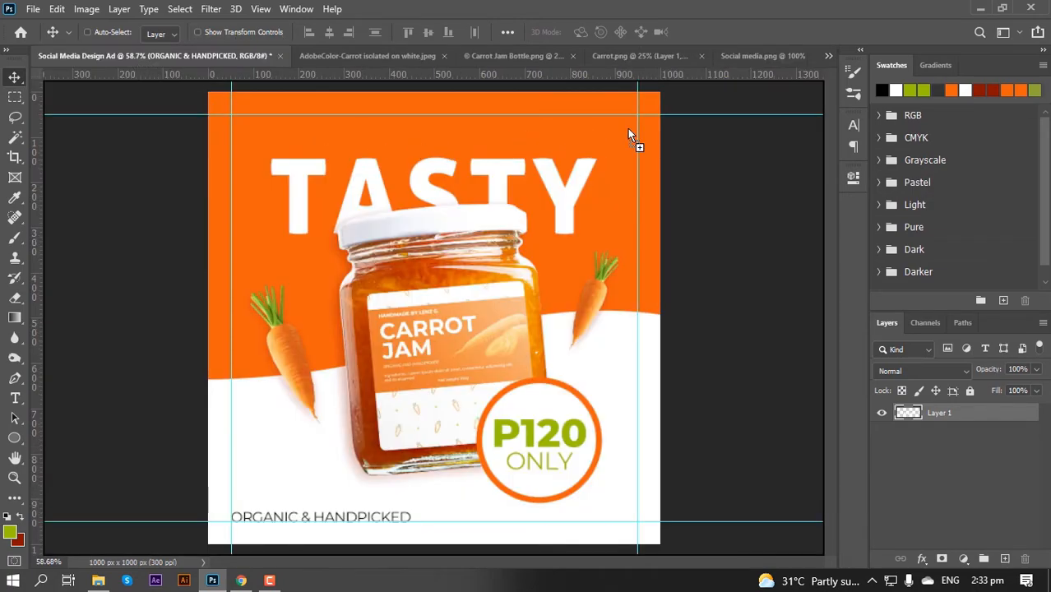
left_click_drag(629, 133, 628, 139)
- Move the social media icons to the intersection of the canvas's right and top margin guides and scale them to about 63%
scroll(628, 148, "up", 5)
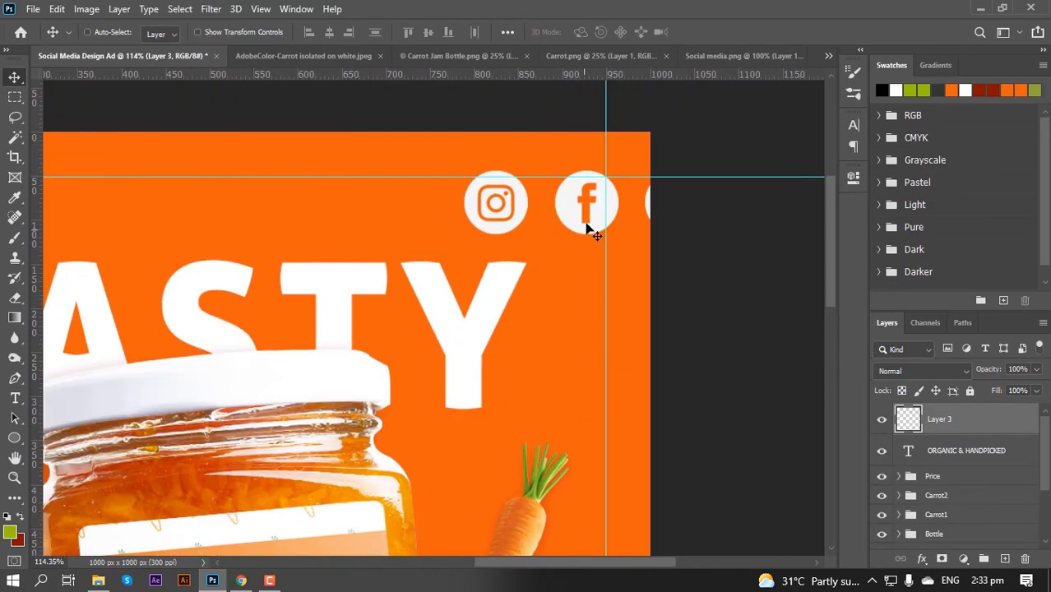
left_click_drag(591, 228, 483, 234)
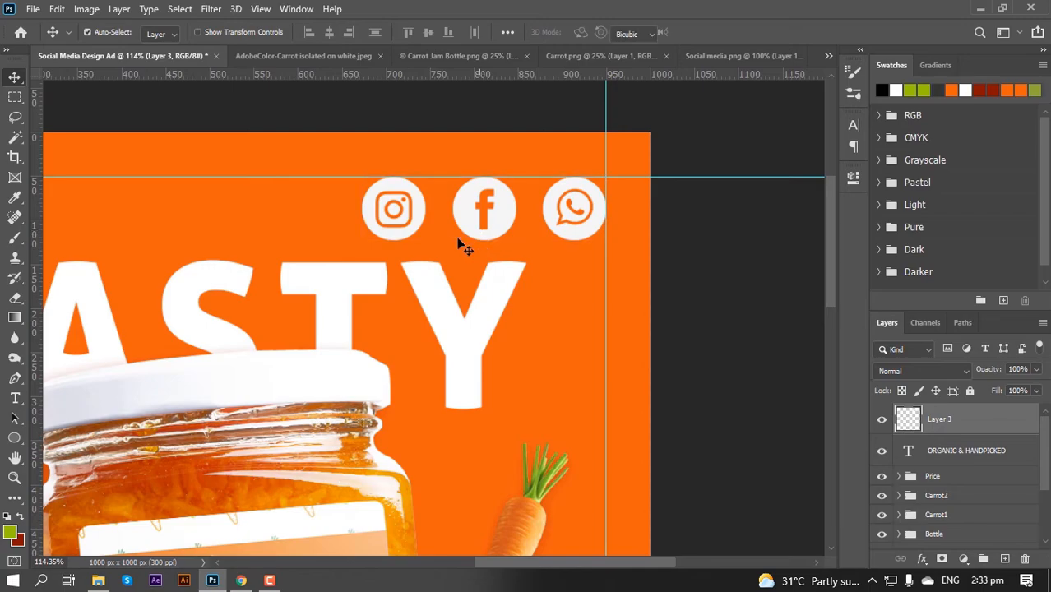
key("ctrl+t")
left_click_drag(362, 239, 453, 219)
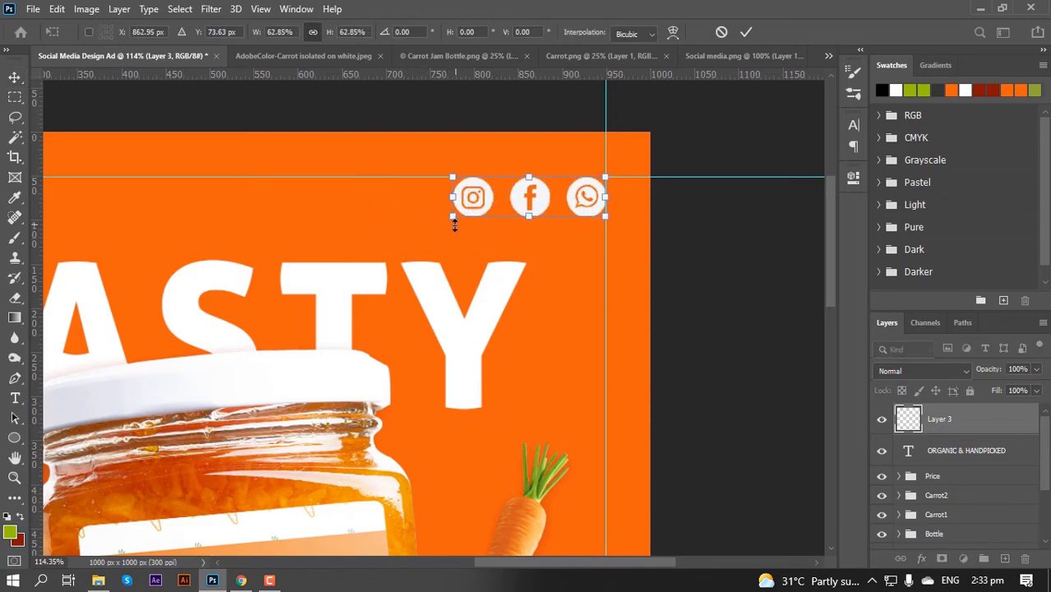
key("Return")
- Scale the social media icons down a little further, keeping them aligned to the canvas's top and right margin guides
scroll(472, 228, "down", 3)
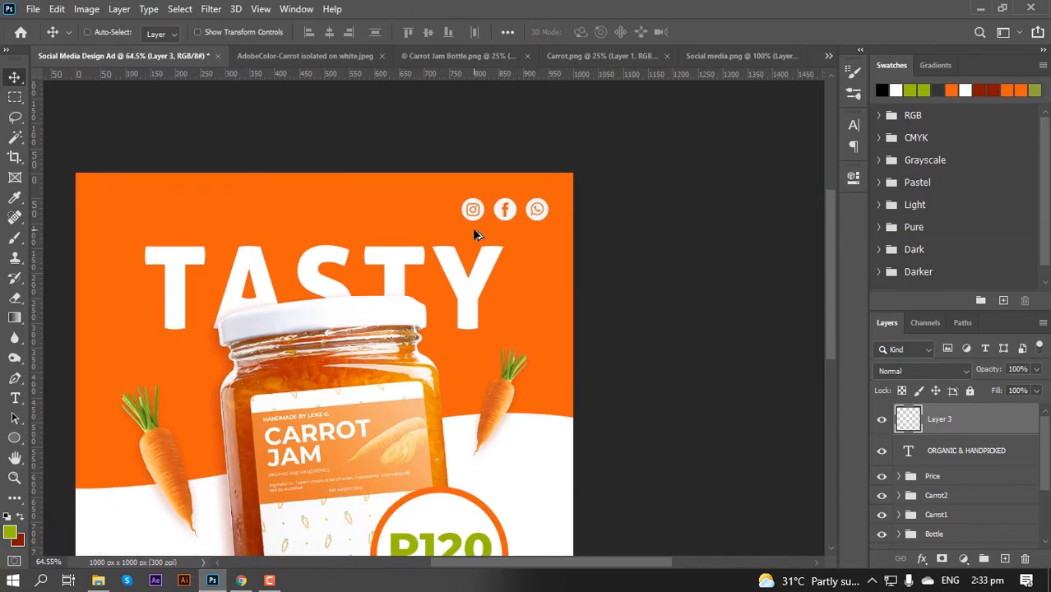
scroll(475, 235, "down", 3)
key("ctrl+;")
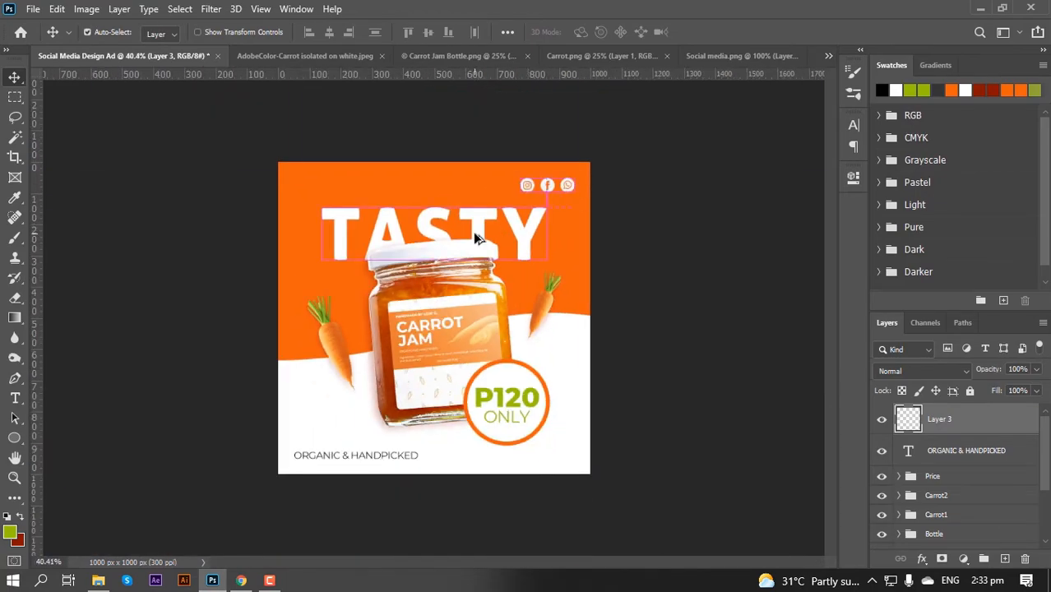
scroll(477, 239, "up", 6)
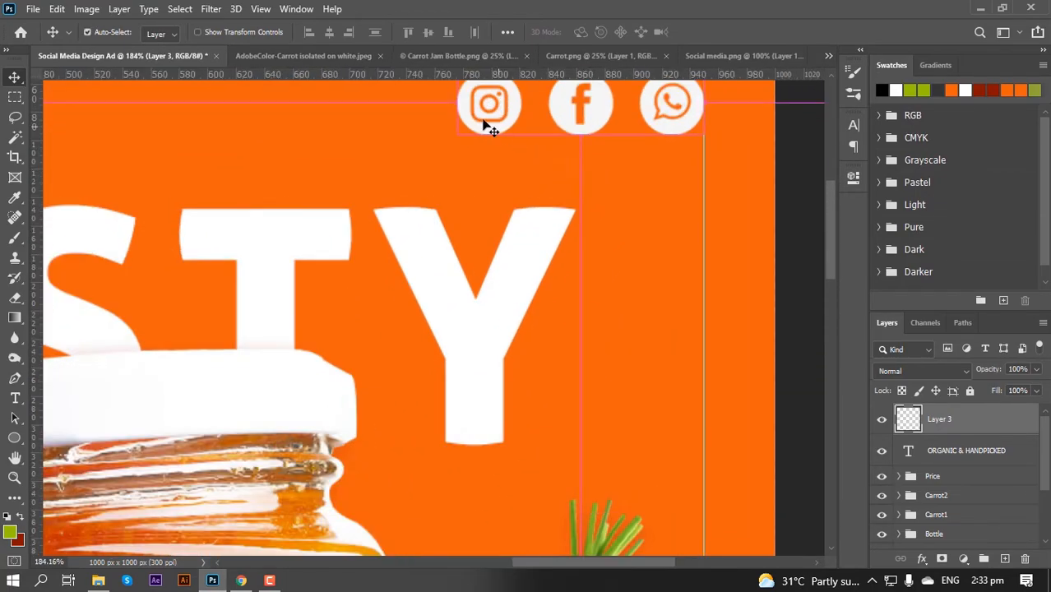
key("ctrl+t")
left_click_drag(455, 134, 493, 171)
key("Return")
- Duplicate the ORGANIC & HANDPICKED text to the intersection of the canvas's left and top margin guides
scroll(502, 185, "down", 4)
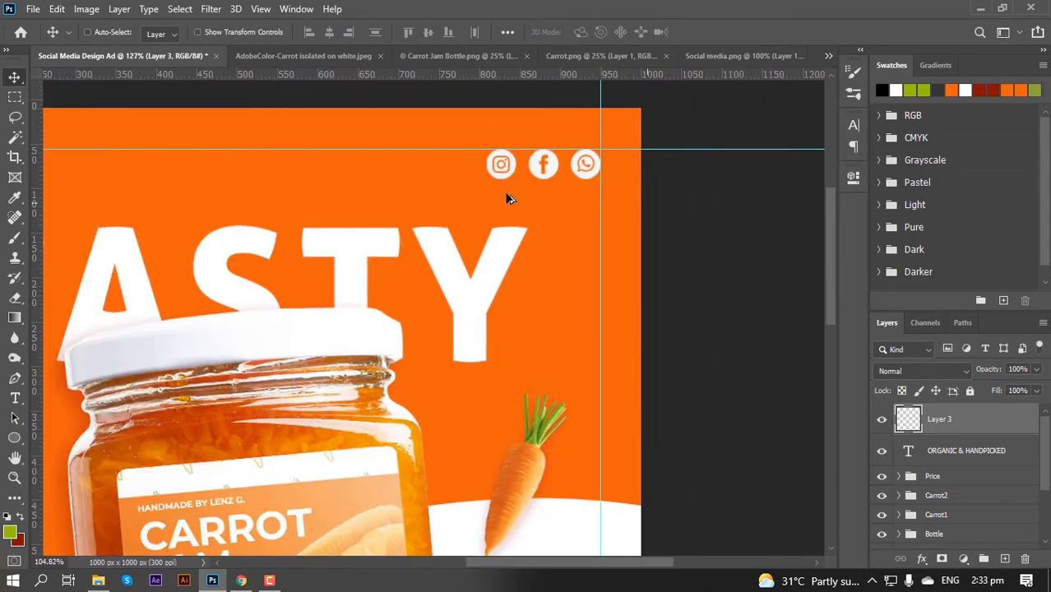
scroll(507, 199, "left", 3)
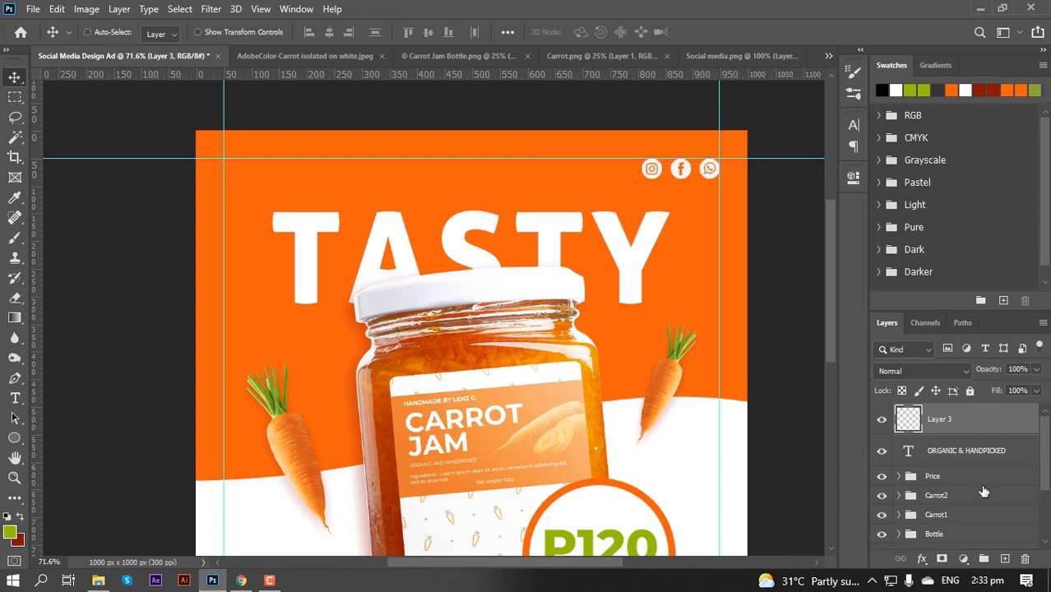
left_click(967, 451)
left_click_drag(287, 521, 294, 165)
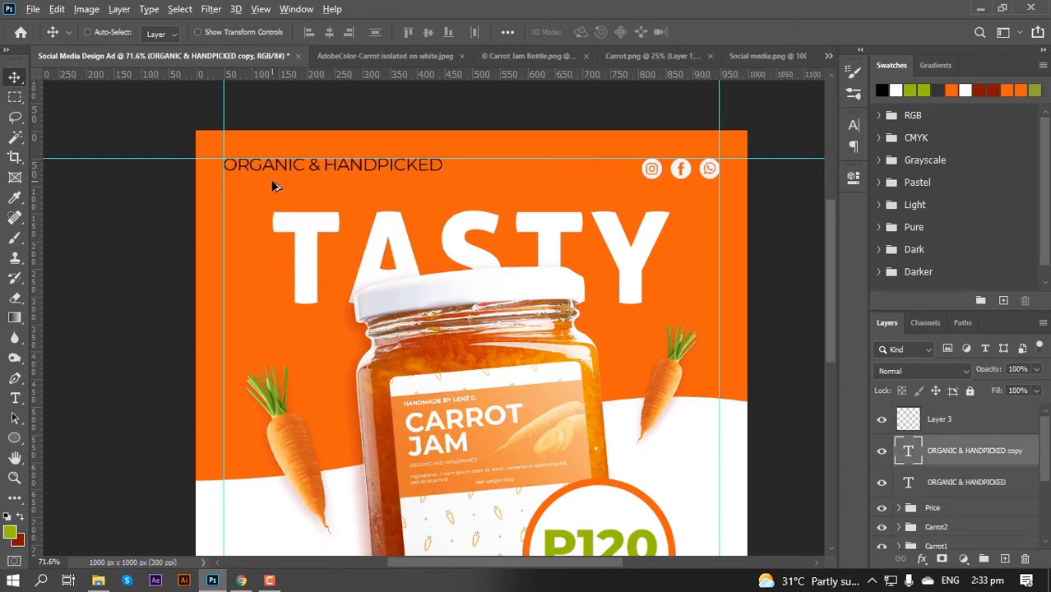
- Set the duplicated ORGANIC & HANDPICKED text to white (ffffff) and its font style to Montserrat Bold
scroll(276, 186, "up", 3)
double_click(277, 197)
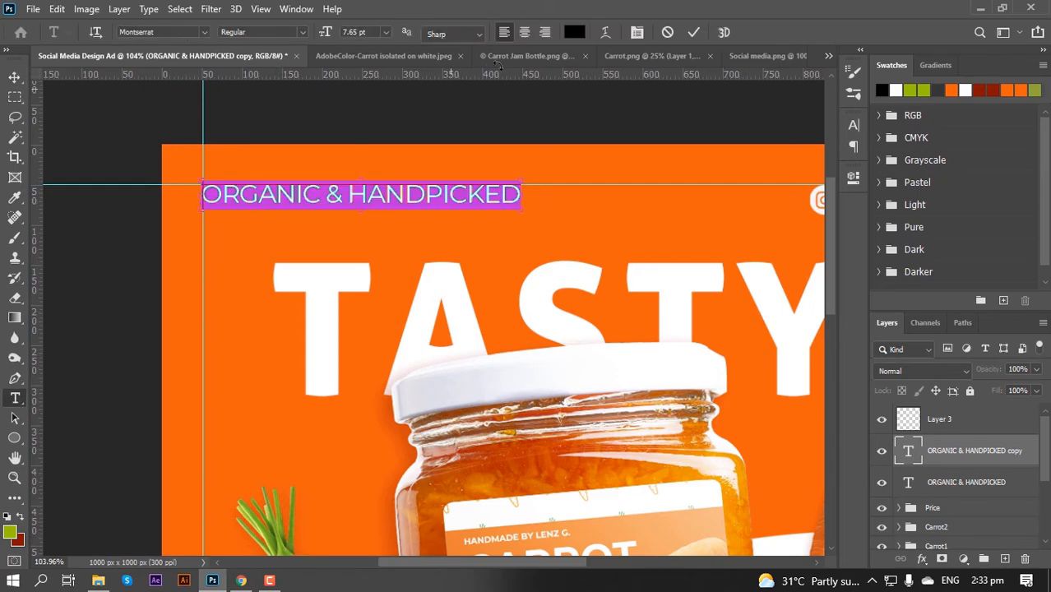
left_click(574, 32)
type("ffffff")
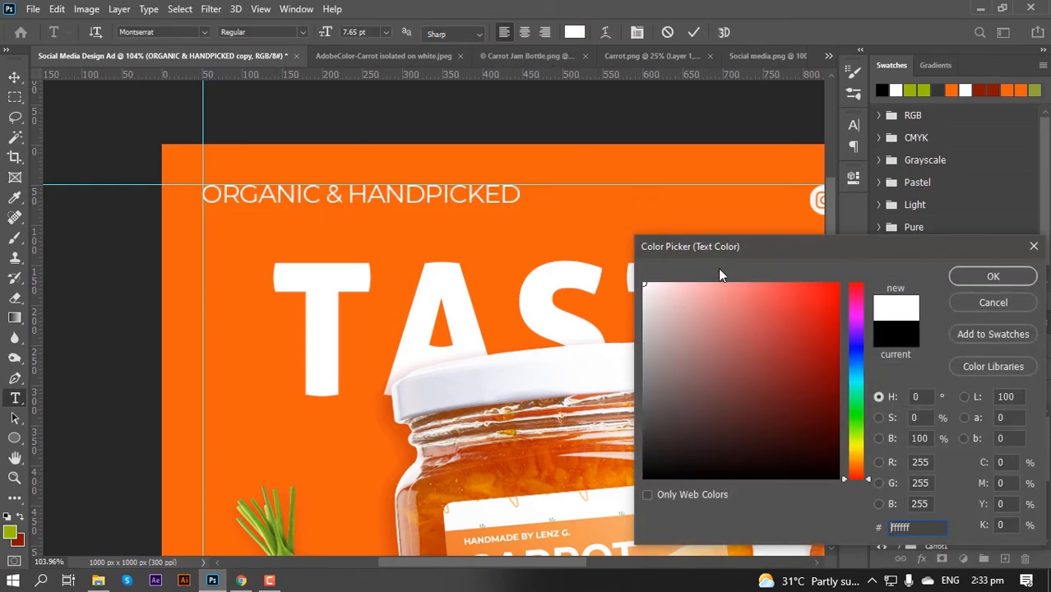
left_click(986, 280)
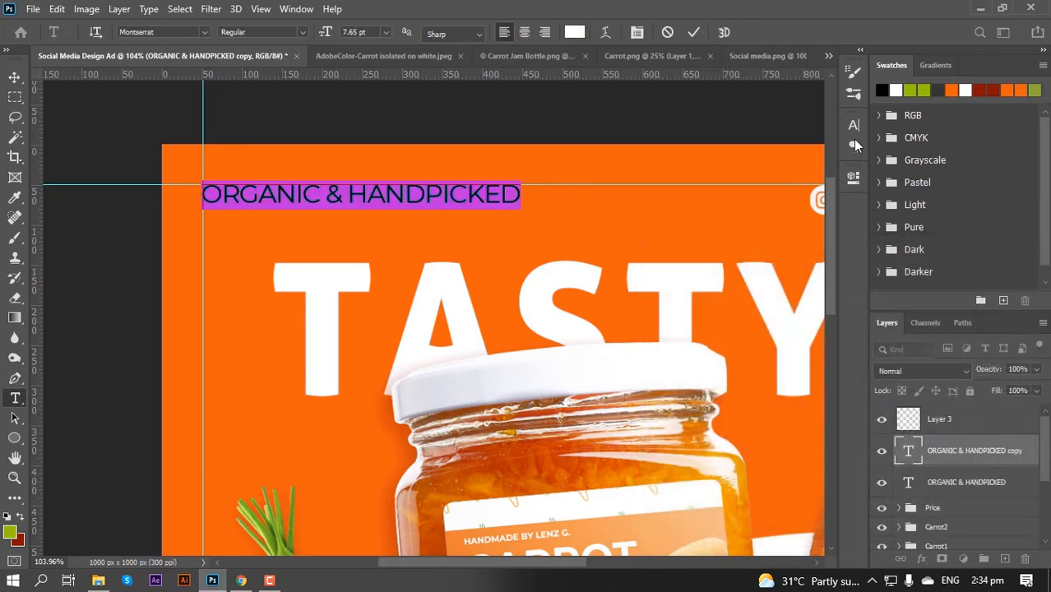
left_click(299, 33)
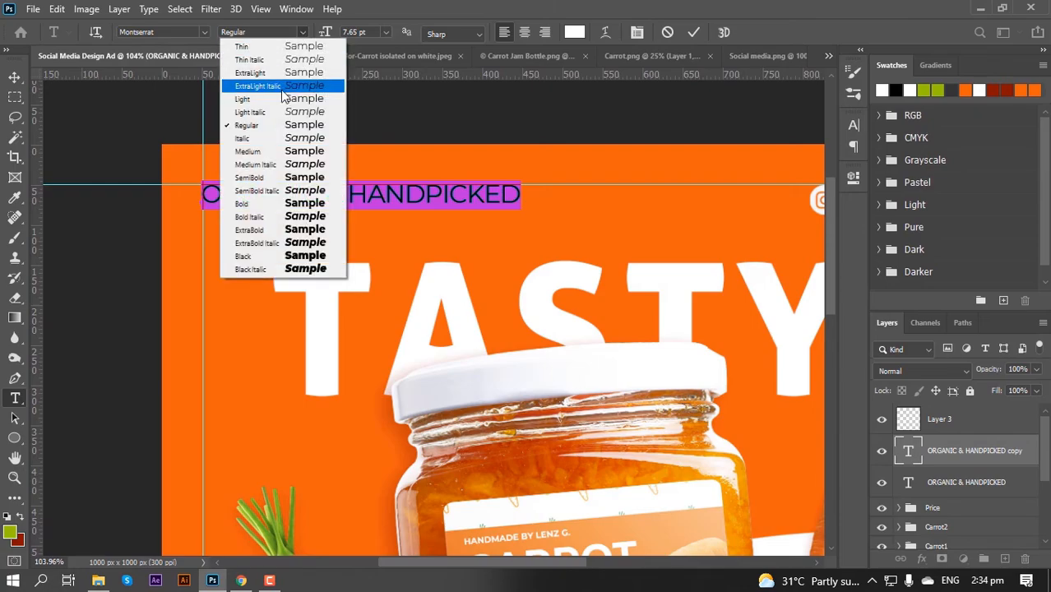
left_click(244, 208)
- Replace the wording of the duplicated text with the maker's brand name shown on the jar label
type("LENZ G.")
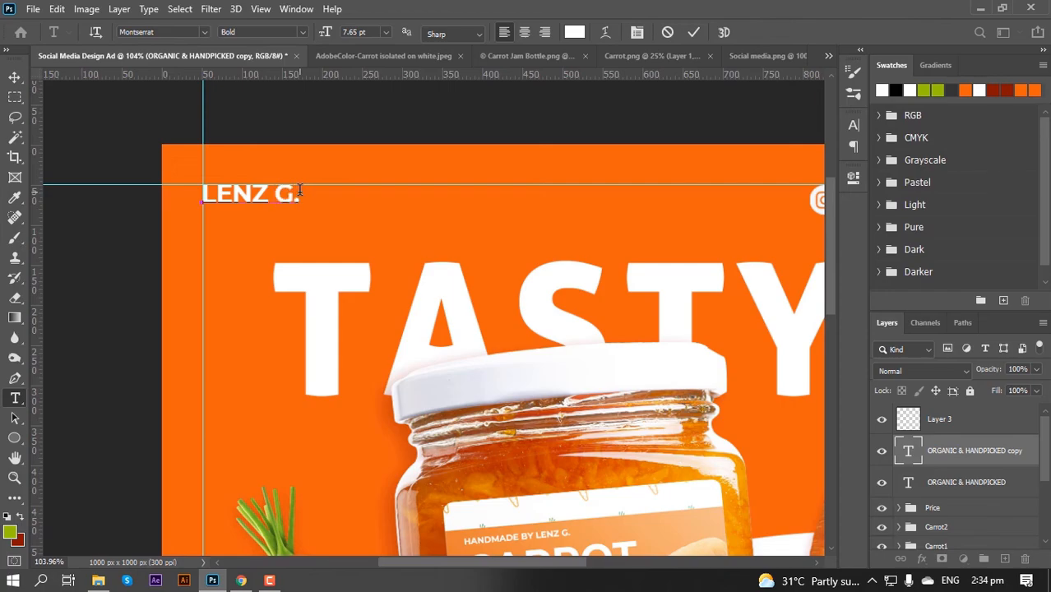
key("ctrl+Return")
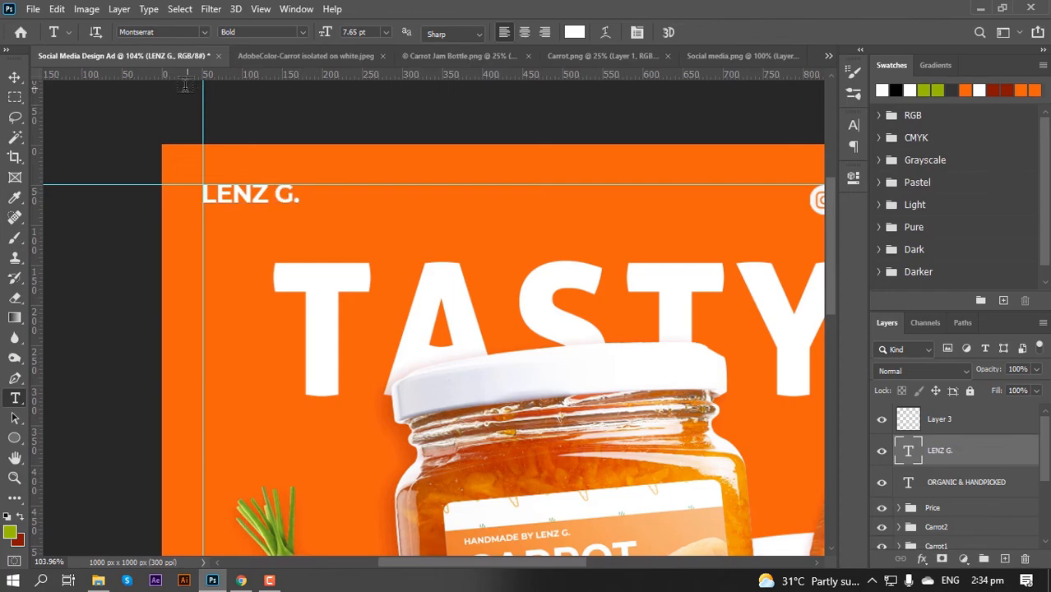
left_click(15, 76)
- Hide the guides and fit the whole canvas in view to review the finished ad
key("ctrl+semicolon")
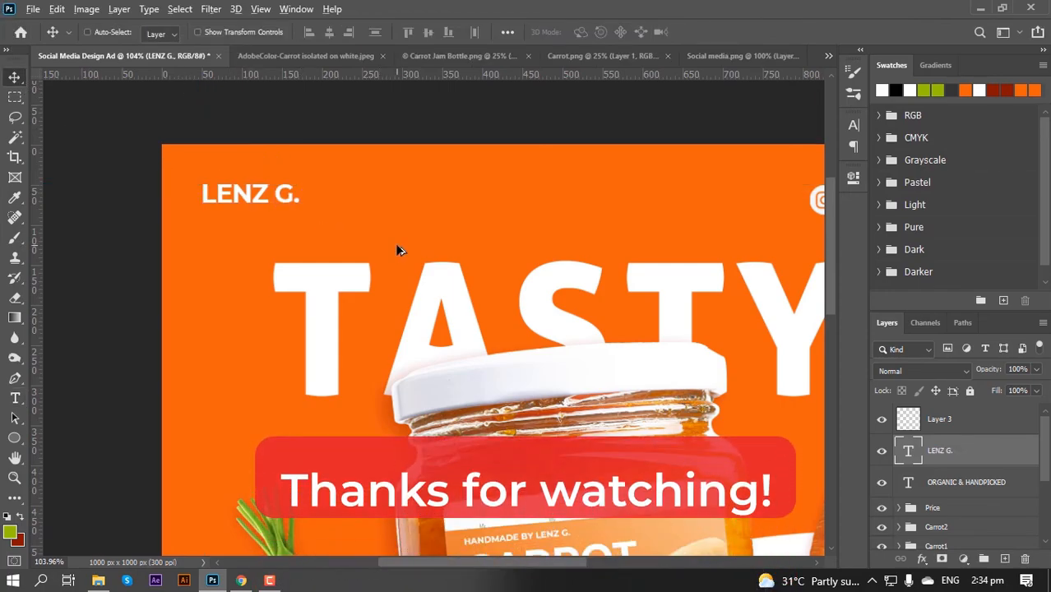
scroll(399, 246, "down", 5)
scroll(424, 289, "up", 1)
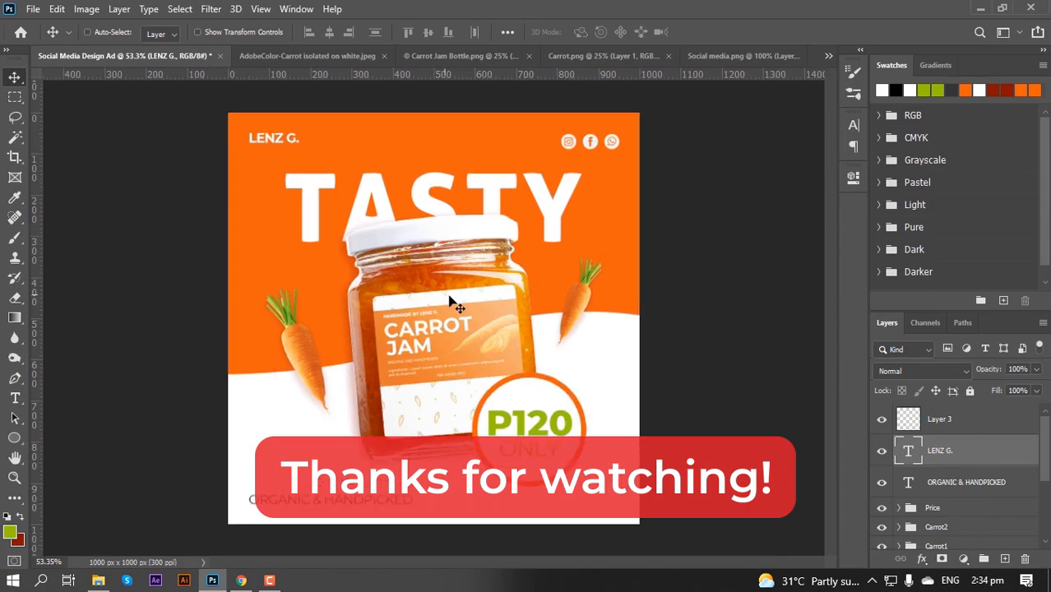
right_click(446, 262)
left_click(464, 269)
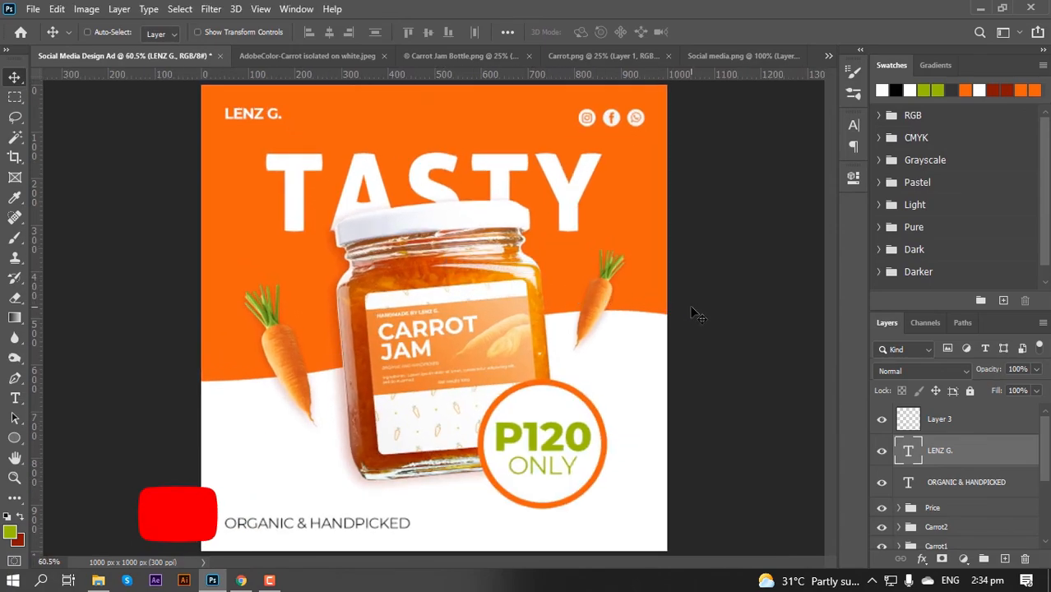